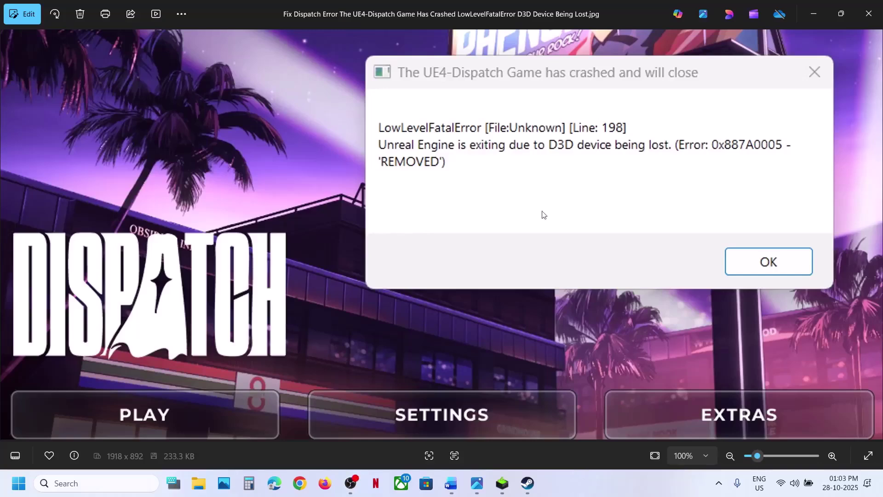
Step: Close the Dispatch crash-error screenshot in Photos, leaving Steam's Dispatch library page in view
click(531, 482)
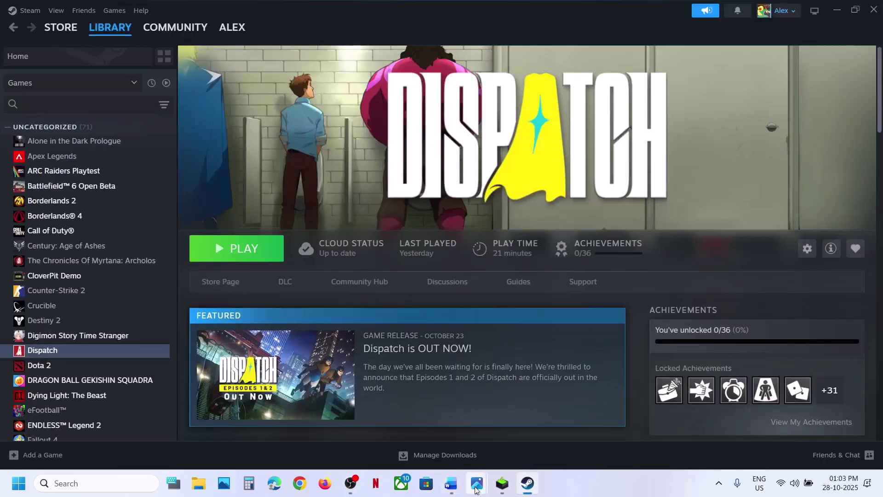
mouse_move(475, 488)
click(600, 416)
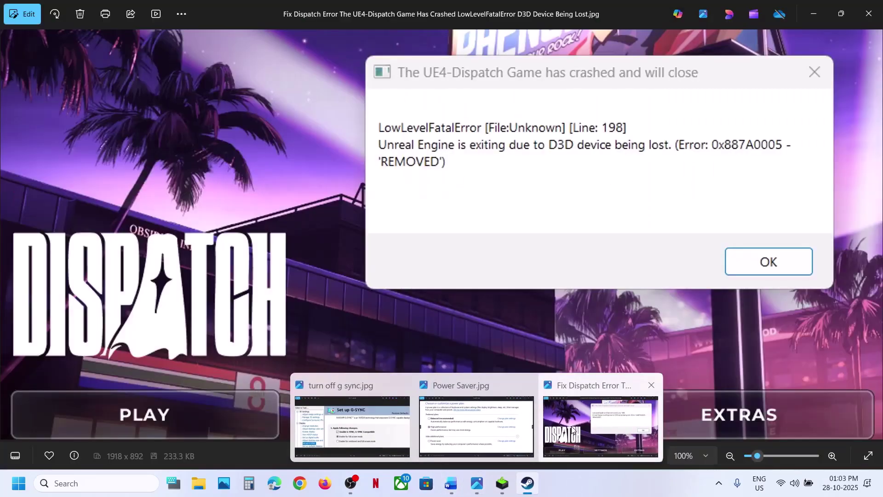
click(876, 15)
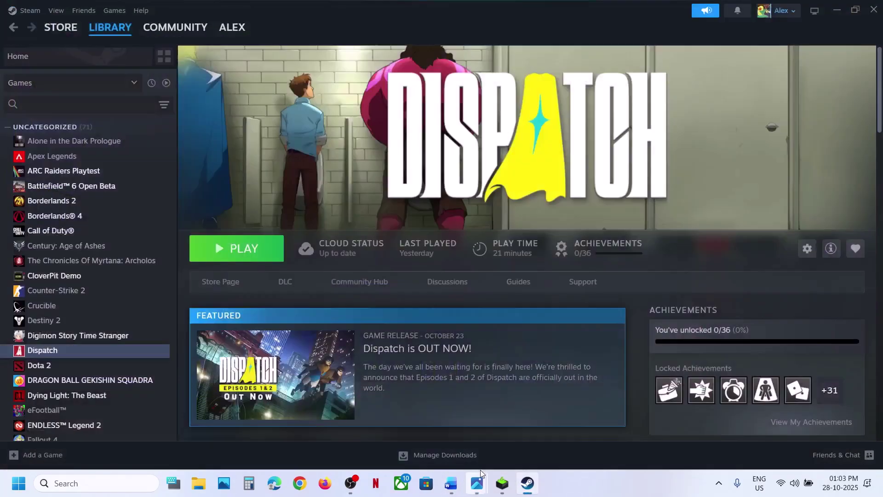
right_click(65, 352)
click(113, 438)
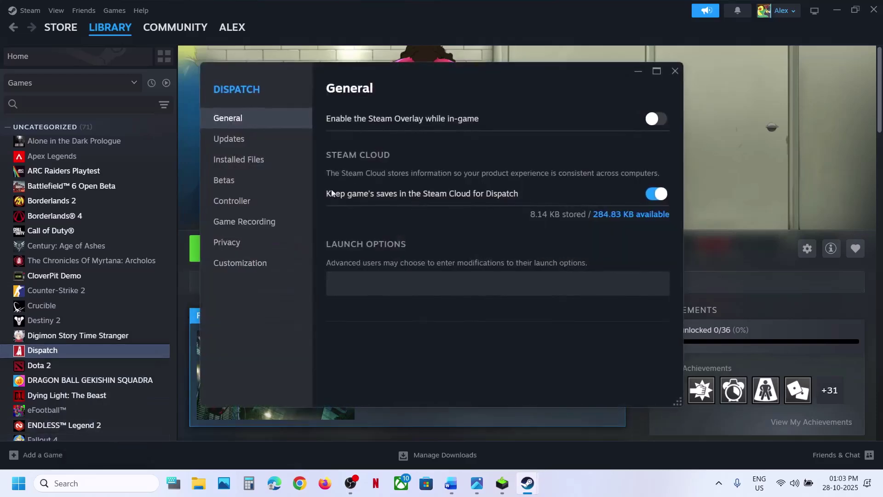
click(246, 156)
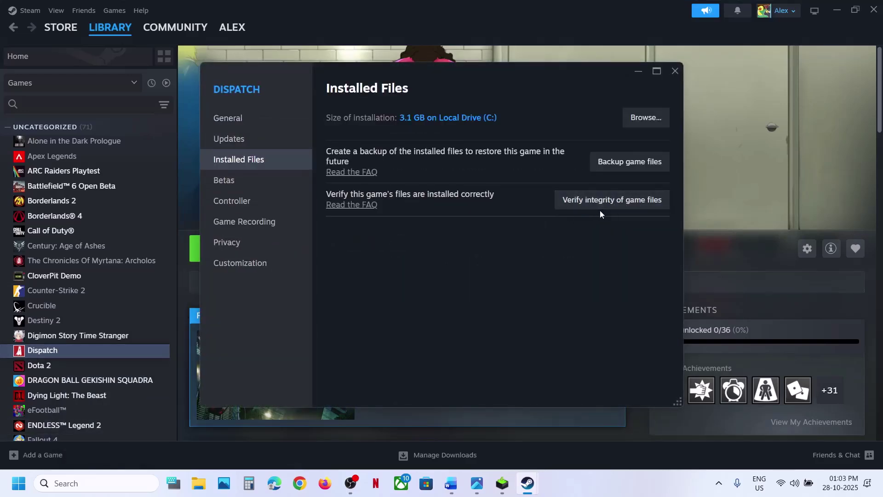
click(674, 71)
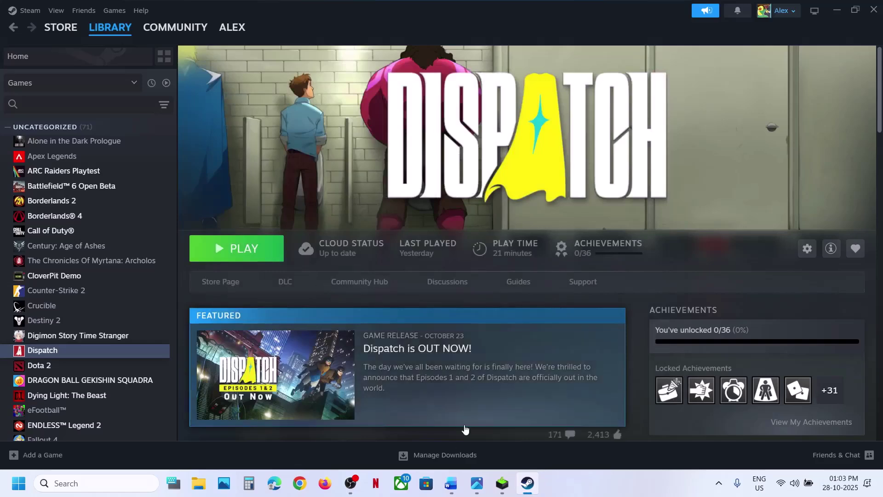
click(451, 484)
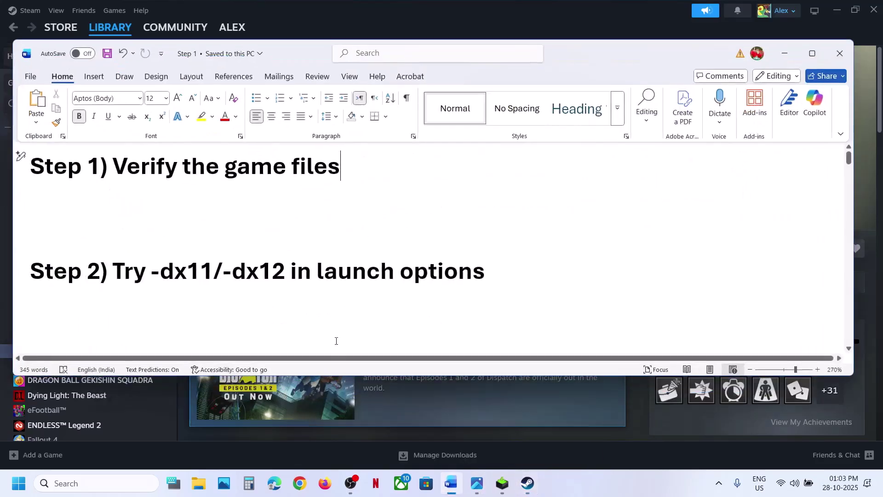
click(371, 16)
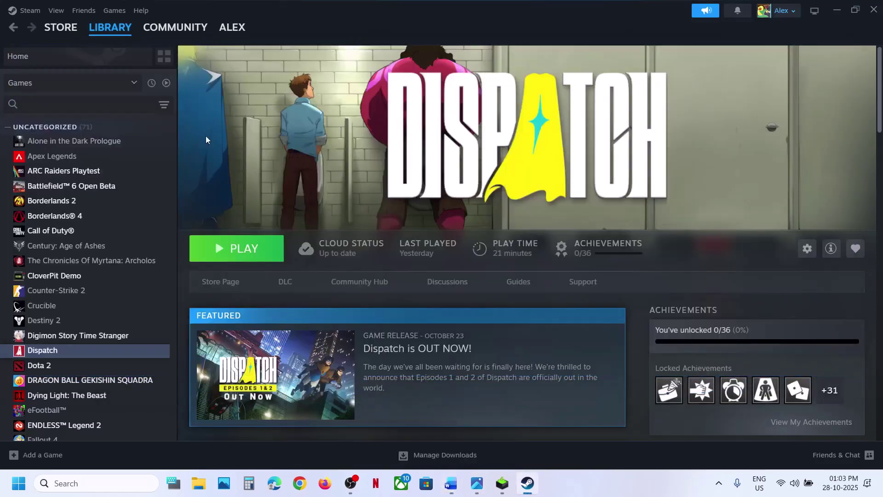
right_click(52, 350)
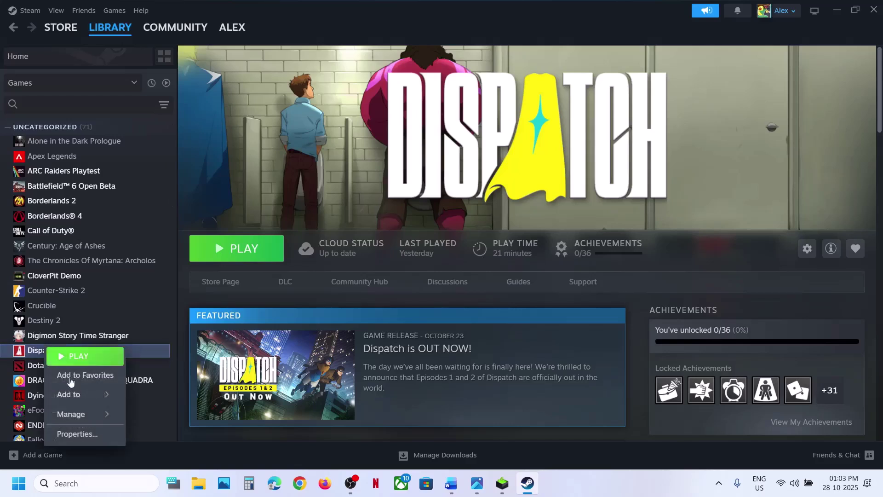
click(76, 431)
click(353, 288)
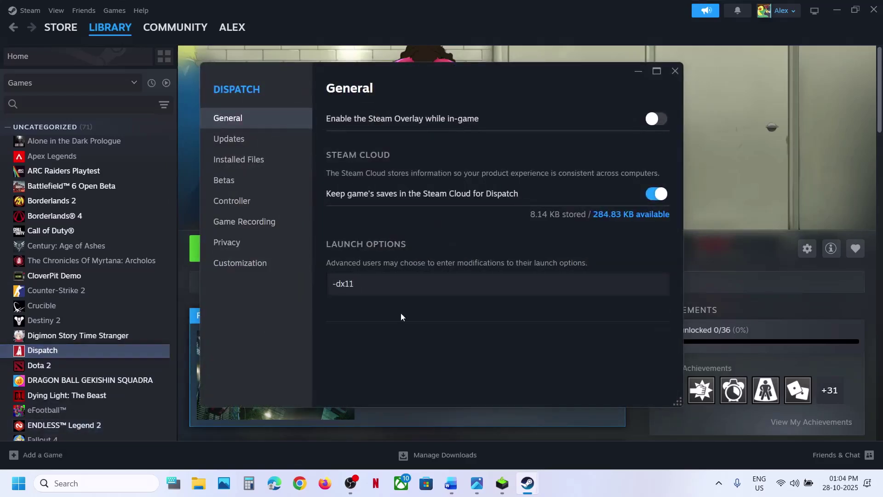
click(674, 72)
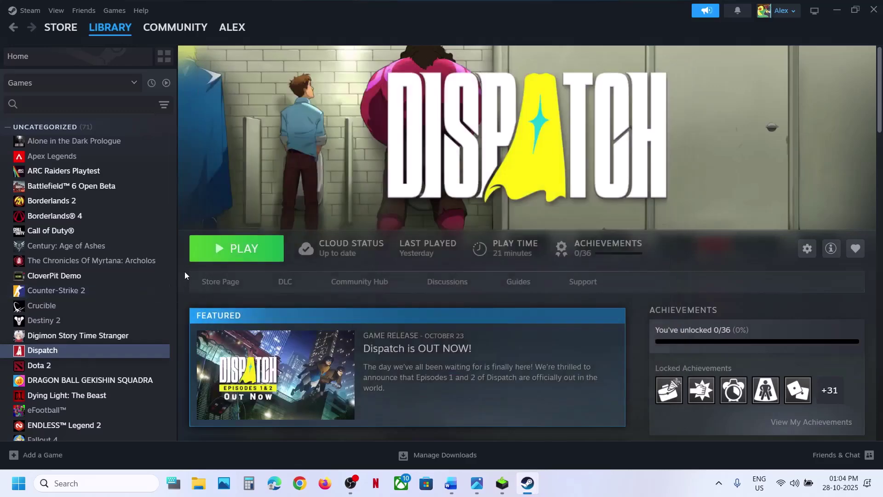
right_click(92, 358)
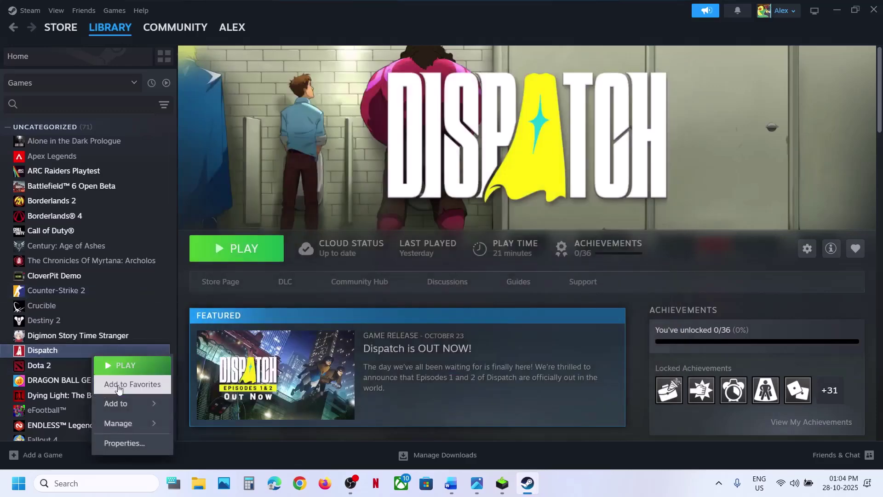
click(121, 441)
click(363, 276)
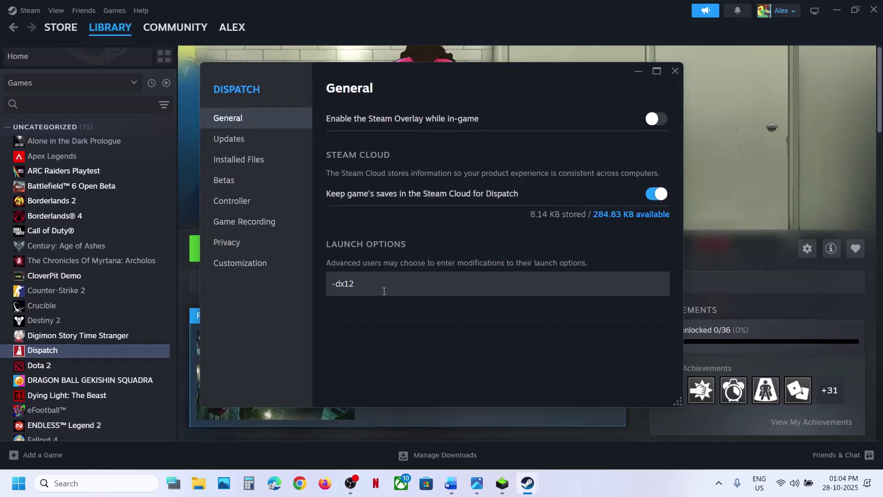
double_click(335, 289)
key(BackSpace)
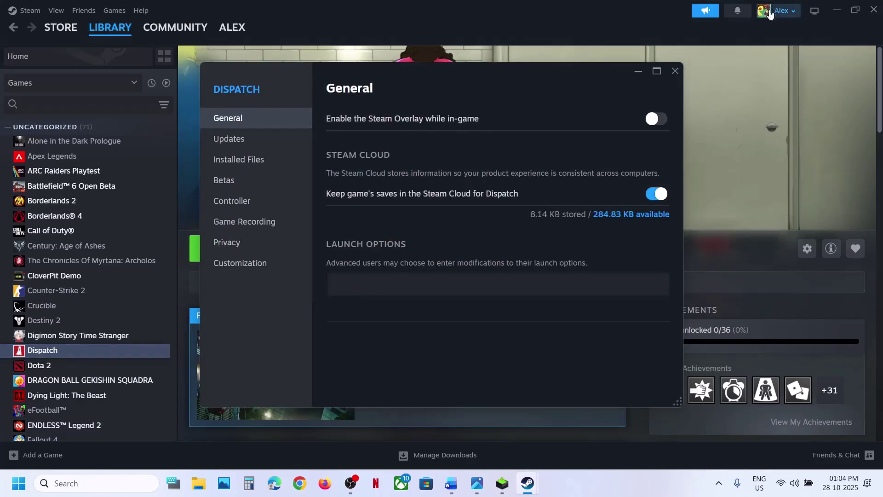
click(675, 71)
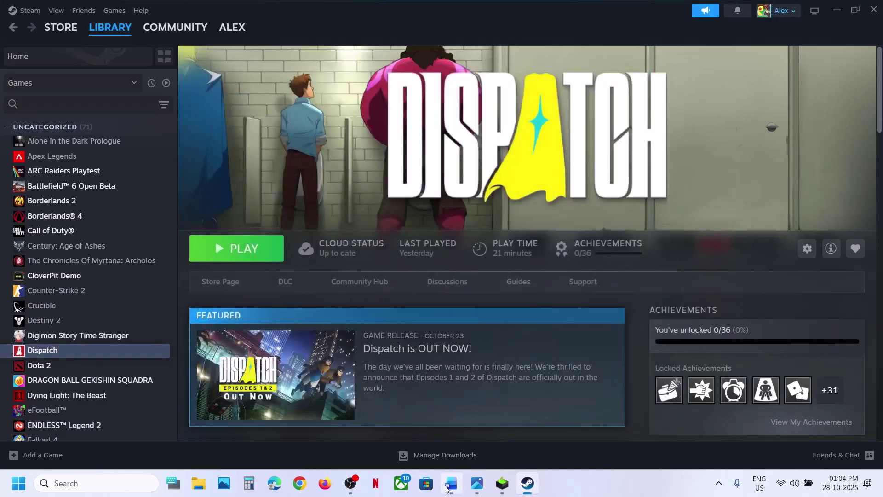
Step: Review Step 3 on turning off G-Sync/FreeSync, briefly checking the G-SYNC setup screenshot
click(450, 483)
scroll(357, 309, down, 3)
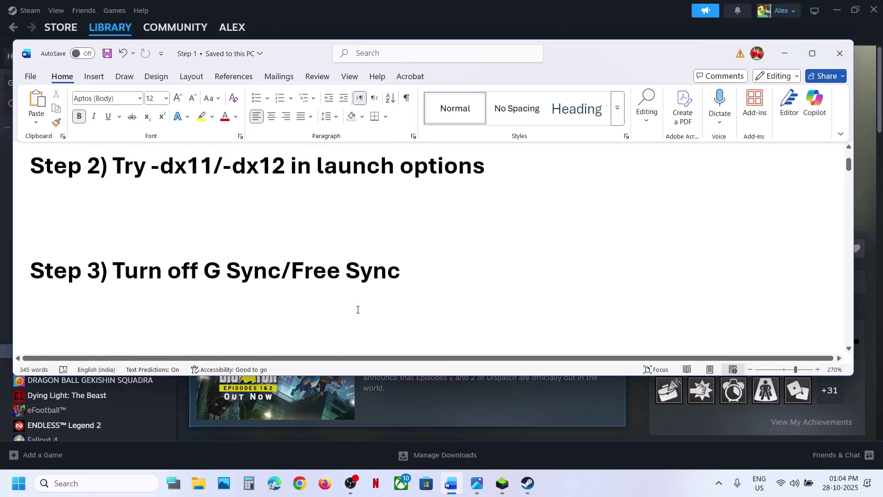
drag(196, 277, 359, 278)
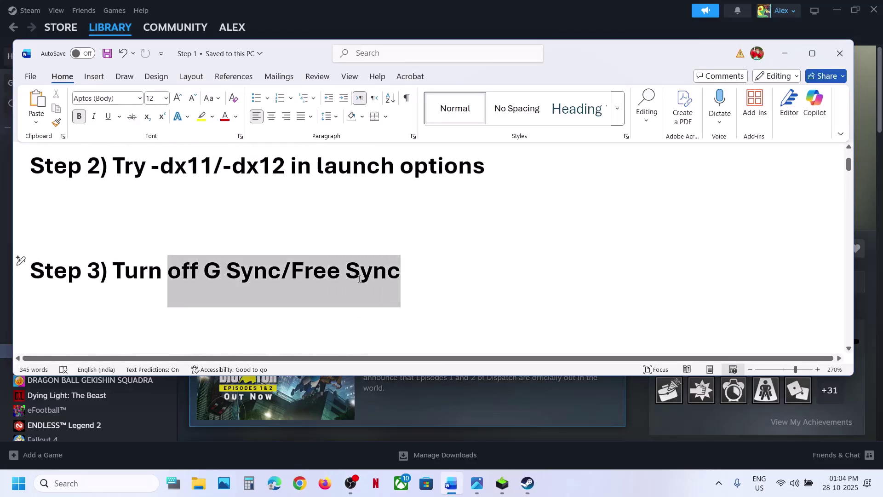
click(359, 278)
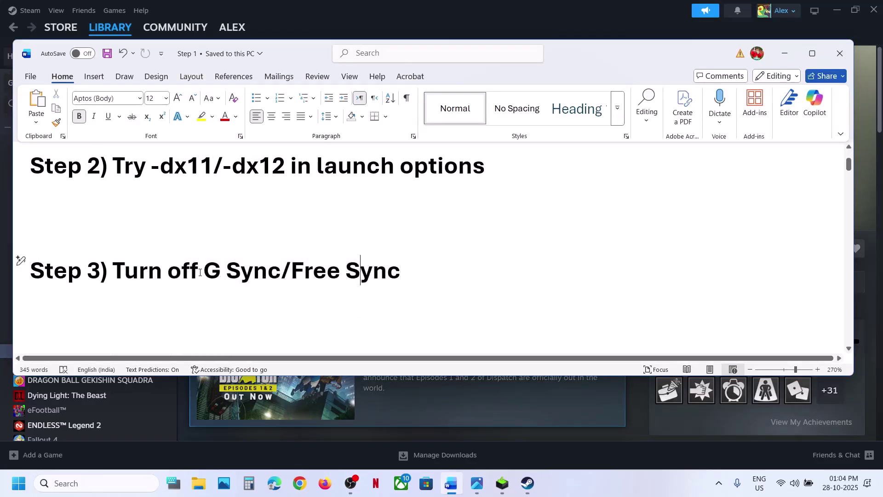
drag(199, 272, 259, 268)
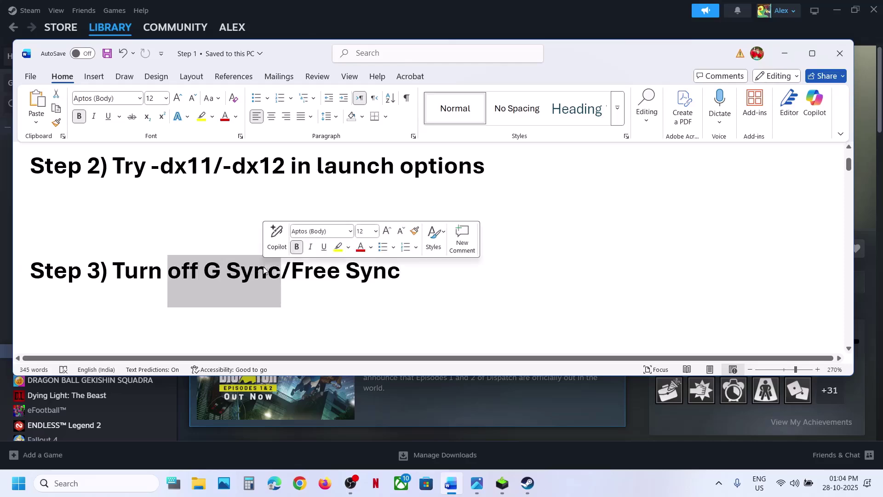
mouse_move(481, 488)
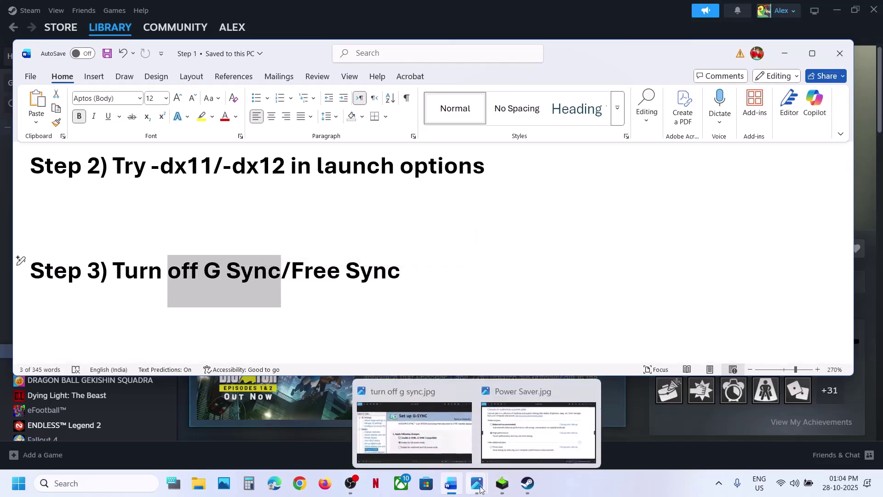
click(433, 431)
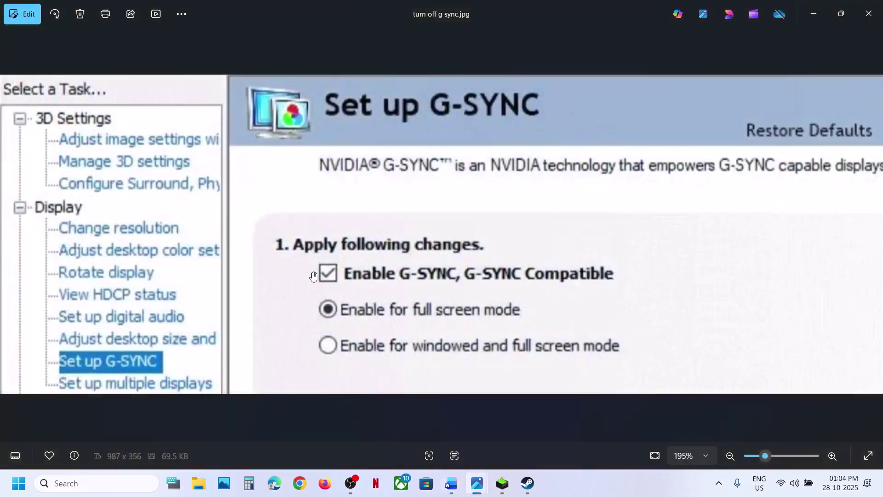
click(869, 20)
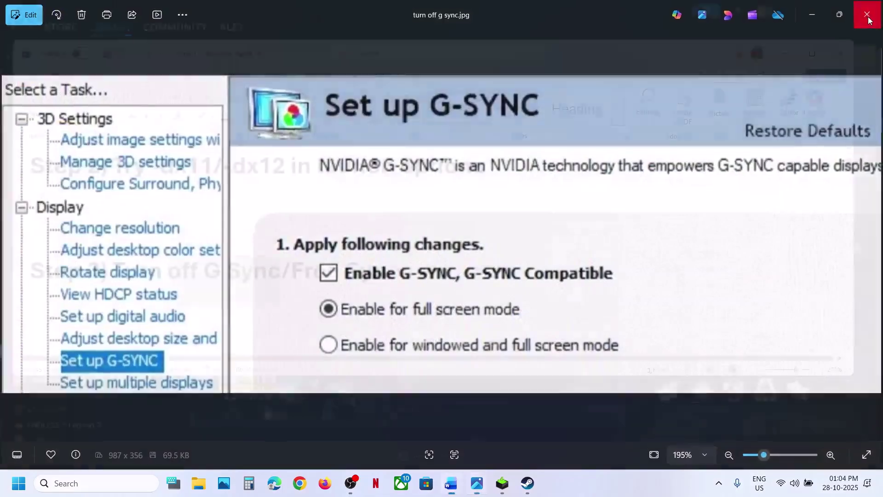
drag(298, 272, 399, 274)
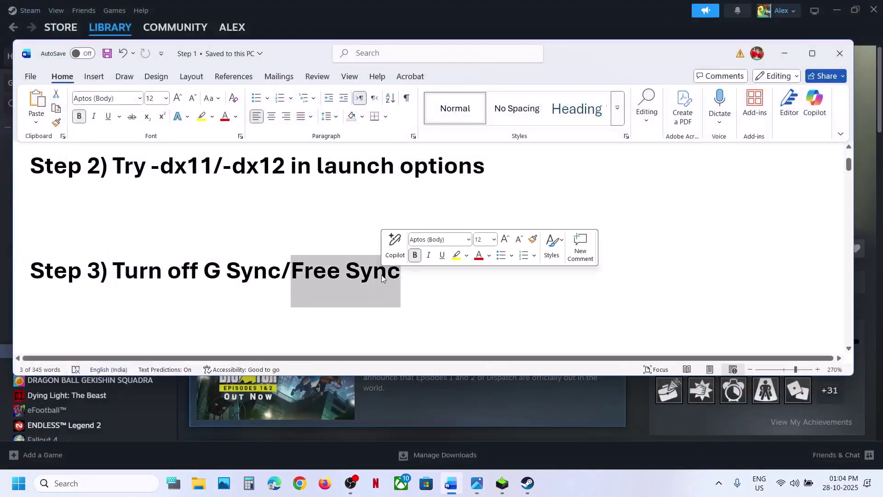
click(277, 289)
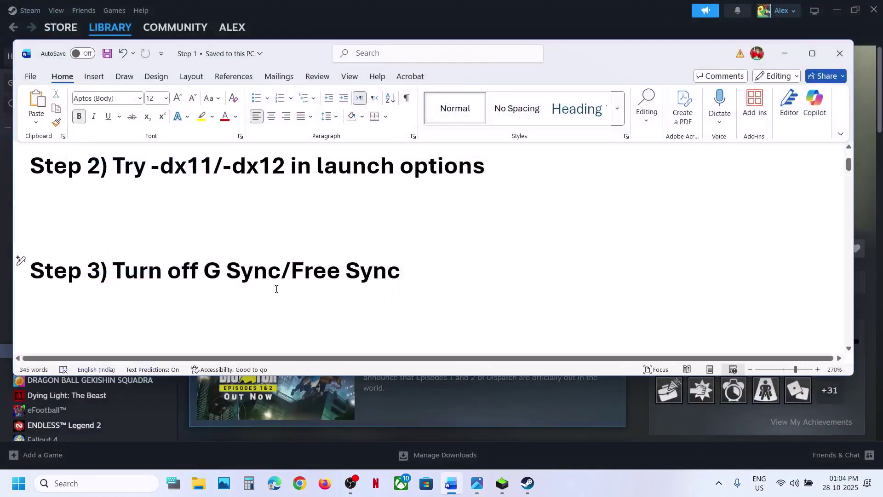
Step: Review Step 4 on Adaptive Refresh Rate and Step 5 on disabling Steam Overlay, then return to Steam
scroll(276, 288, down, 5)
scroll(277, 289, up, 2)
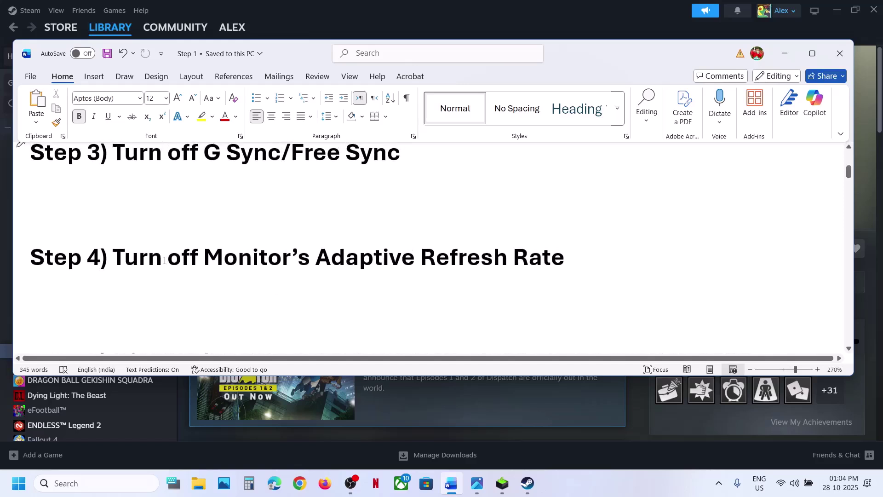
drag(115, 258, 439, 253)
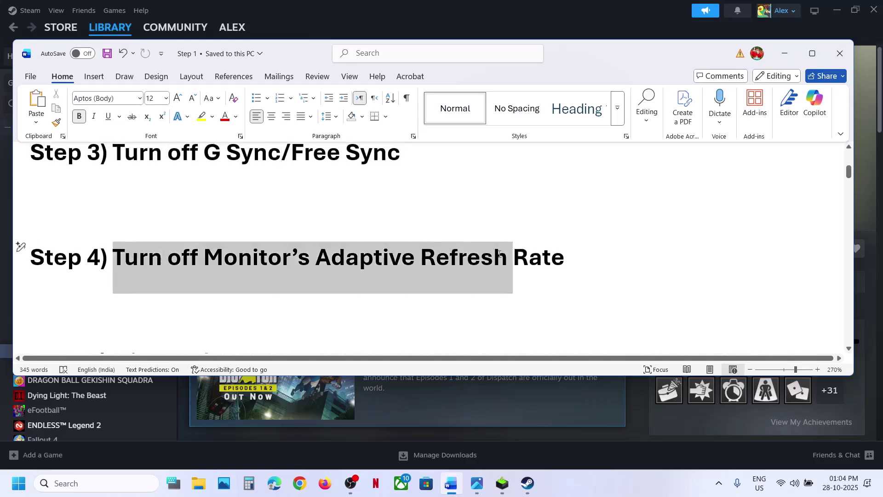
drag(499, 253, 564, 257)
click(302, 219)
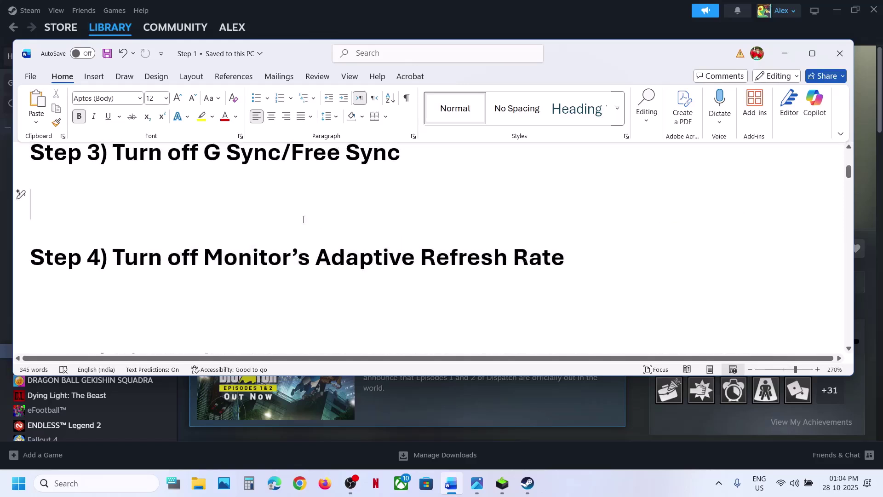
drag(331, 255, 567, 272)
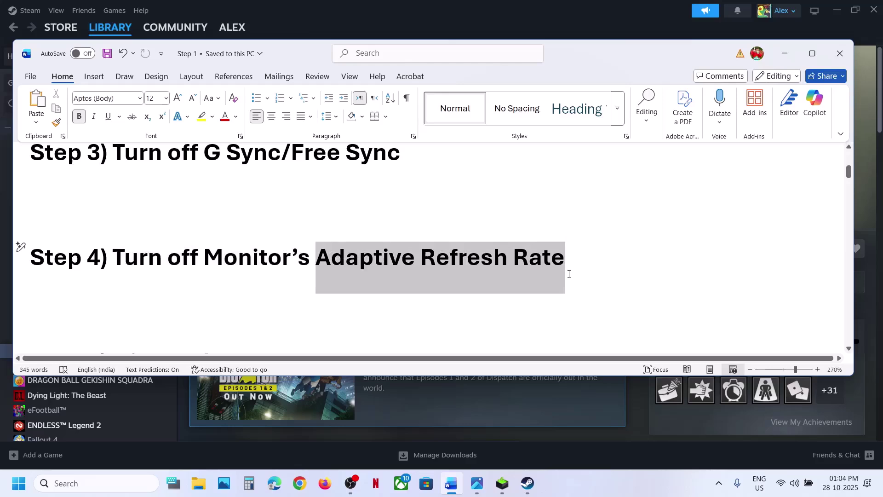
click(201, 321)
scroll(203, 325, down, 3)
scroll(202, 324, down, 1)
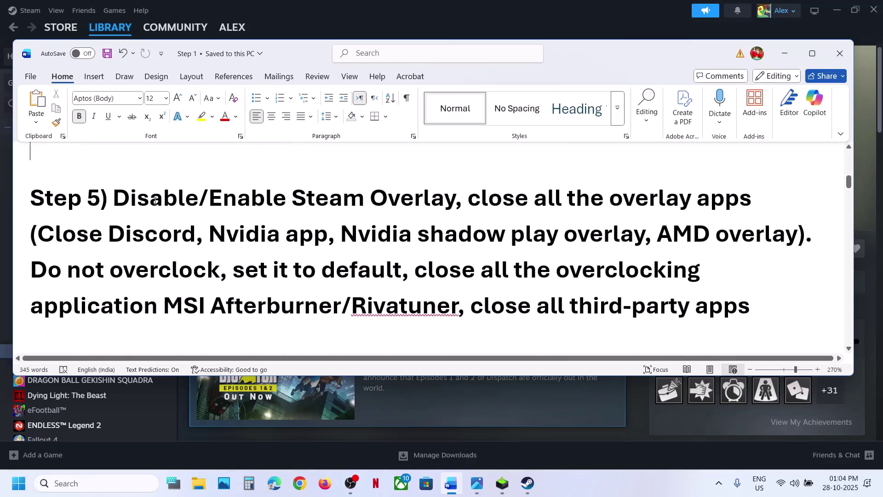
drag(156, 200, 455, 190)
click(414, 20)
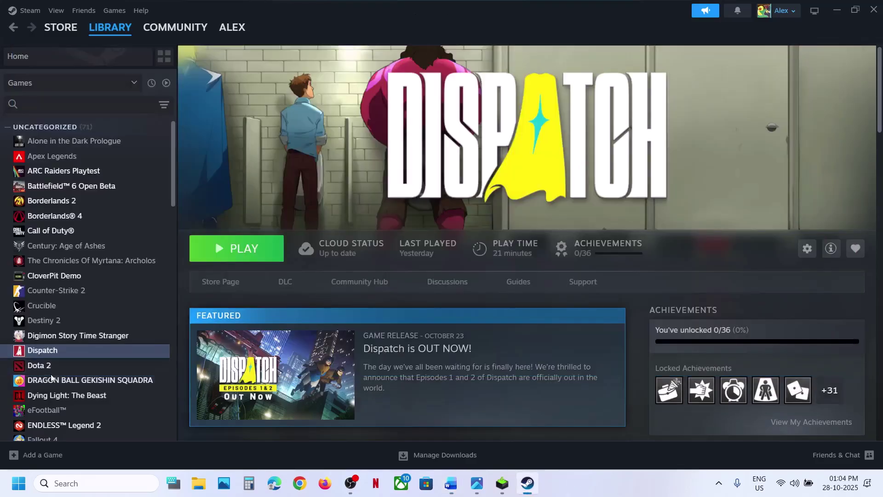
Step: Confirm 'Enable the Steam Overlay while in-game' is off in Dispatch's Properties, then return to Word
right_click(51, 354)
click(83, 437)
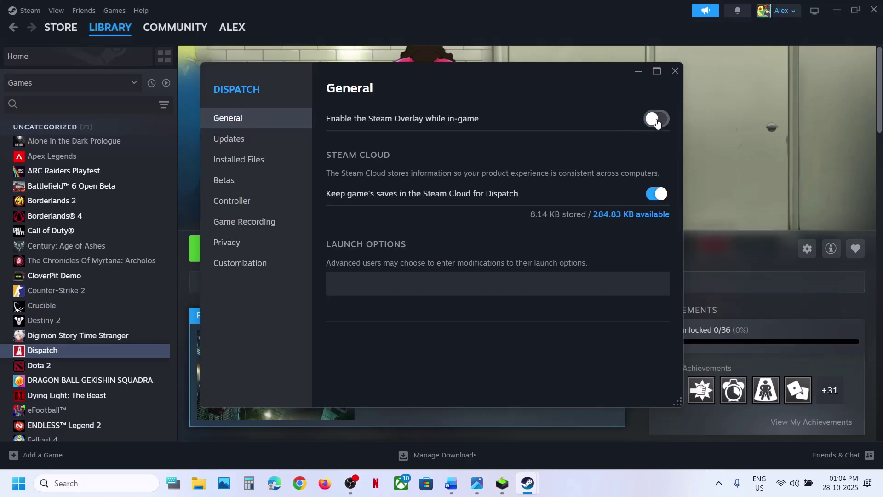
click(675, 71)
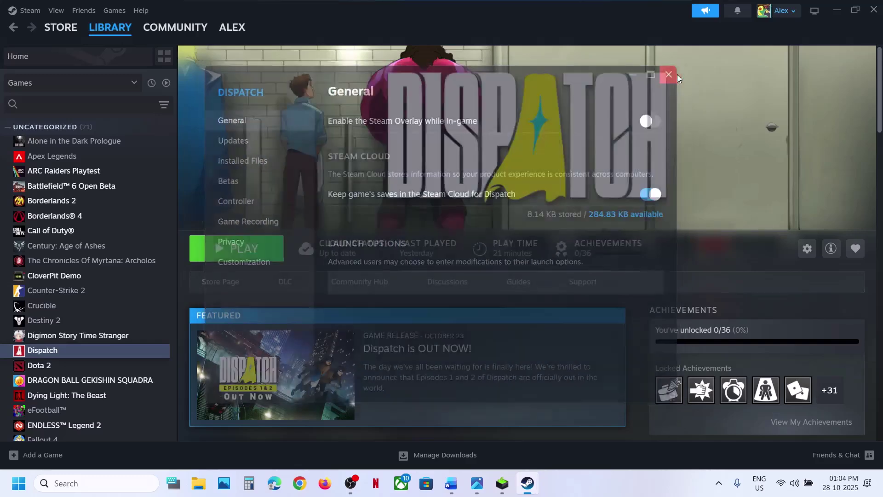
click(450, 491)
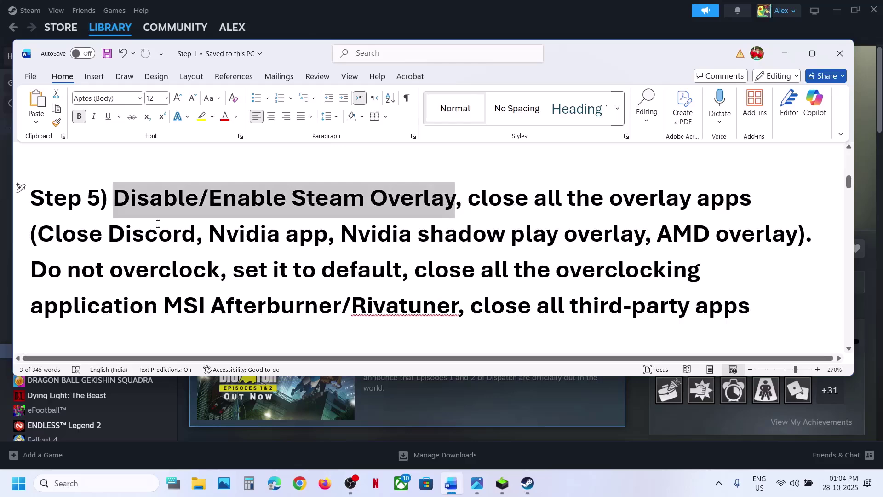
Step: Note the advice to close Discord, then launch the NVIDIA App by searching 'nvi'
drag(55, 233, 197, 235)
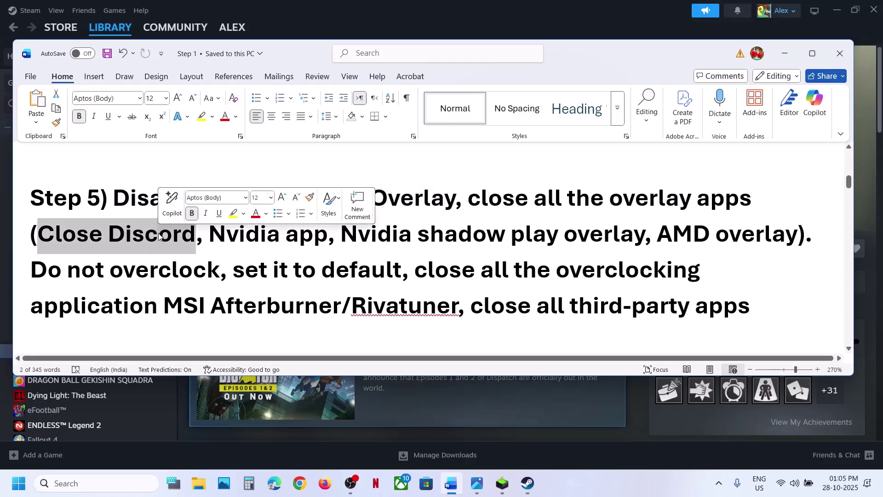
click(133, 235)
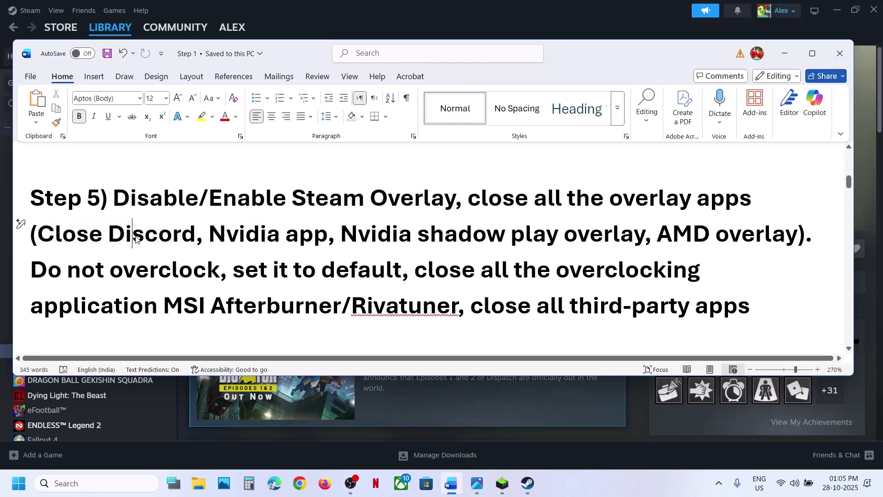
click(127, 483)
text(nvi)
key(Return)
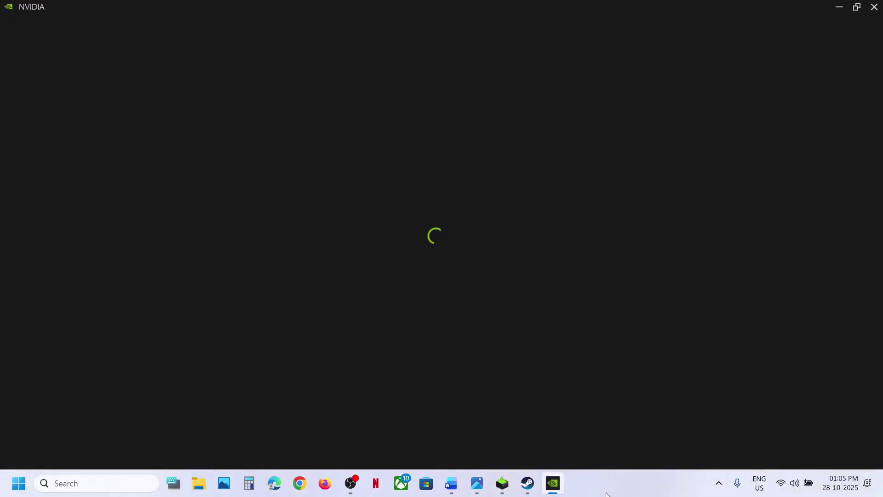
Step: Confirm the NVIDIA overlay is off in the NVIDIA App settings, then close the app
click(451, 483)
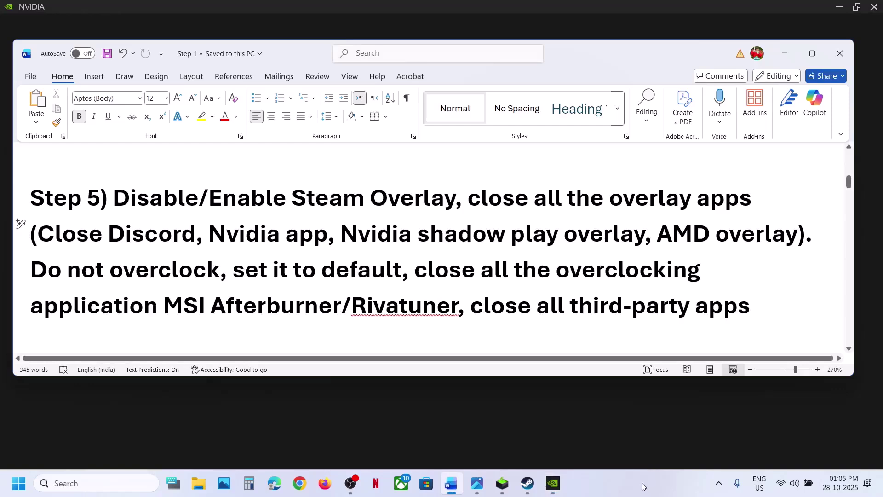
key(alt+Tab)
click(32, 247)
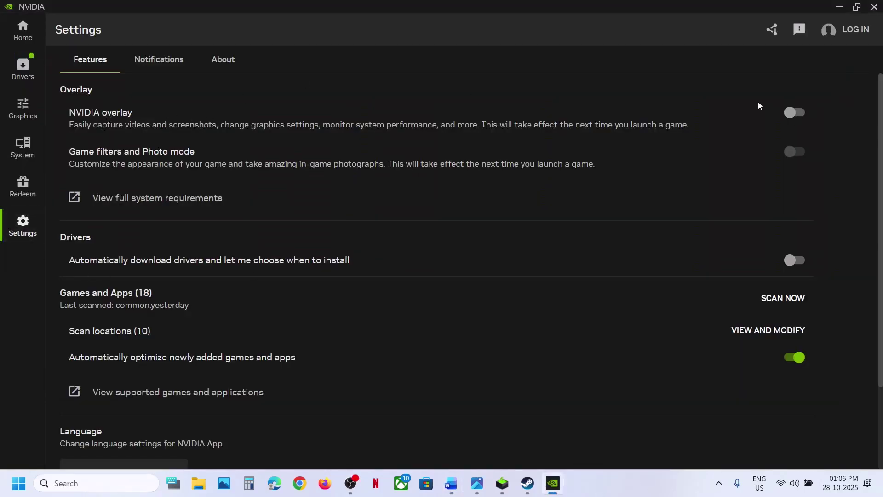
click(875, 7)
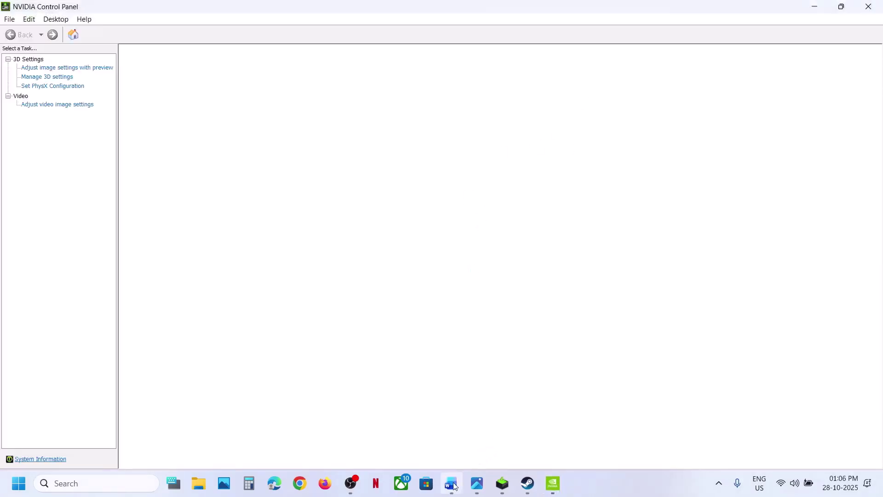
Step: Review Step 5's advice to close overlay apps and overclocking tools like MSI Afterburner
click(452, 484)
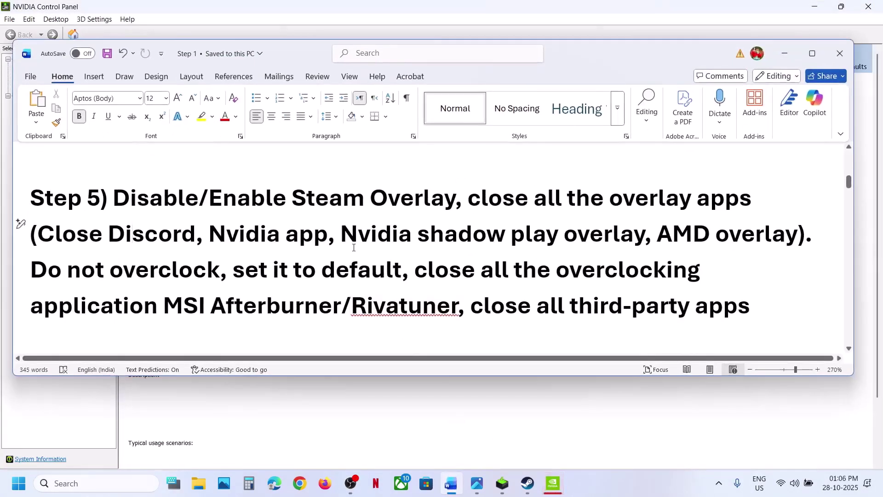
drag(468, 198, 756, 198)
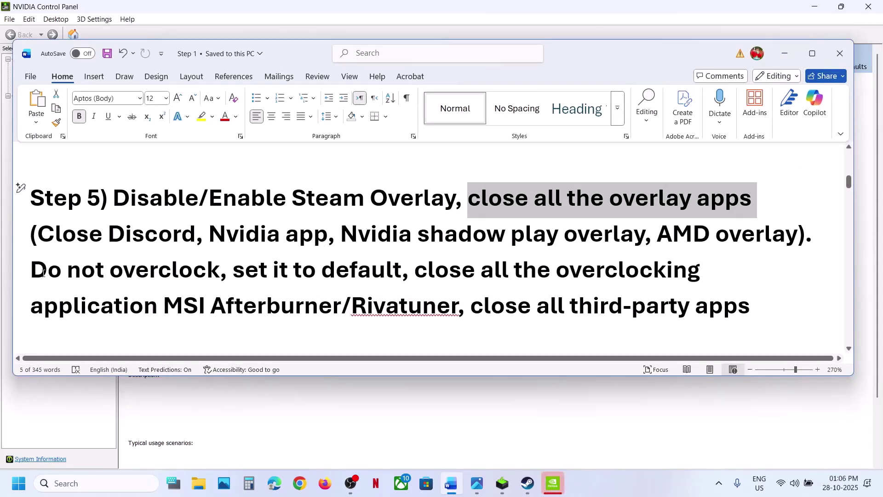
drag(32, 270, 372, 288)
click(438, 274)
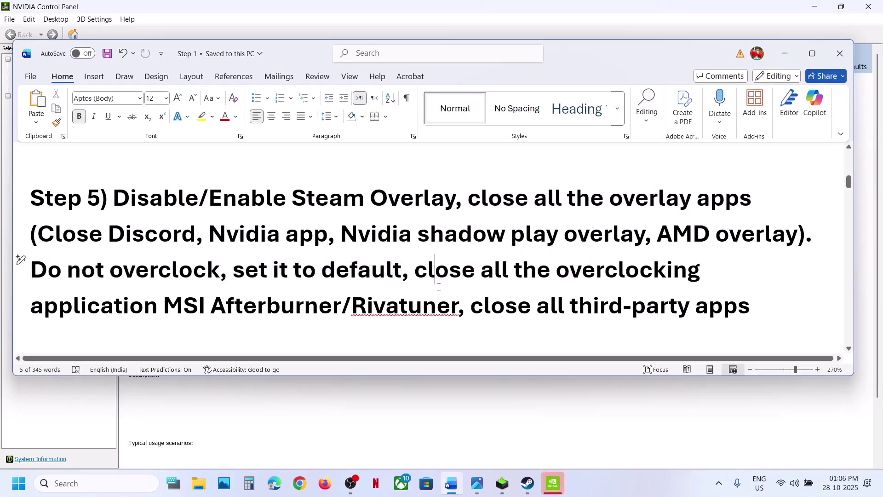
drag(437, 274, 252, 302)
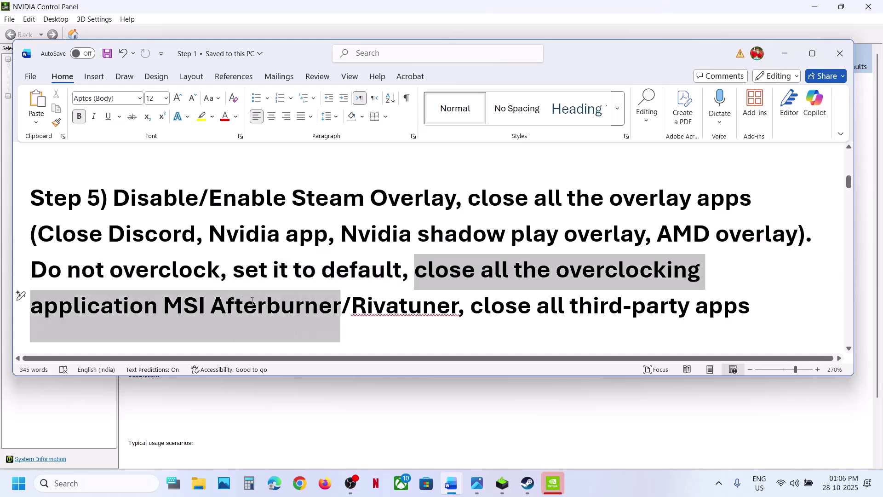
drag(341, 296, 439, 306)
click(439, 305)
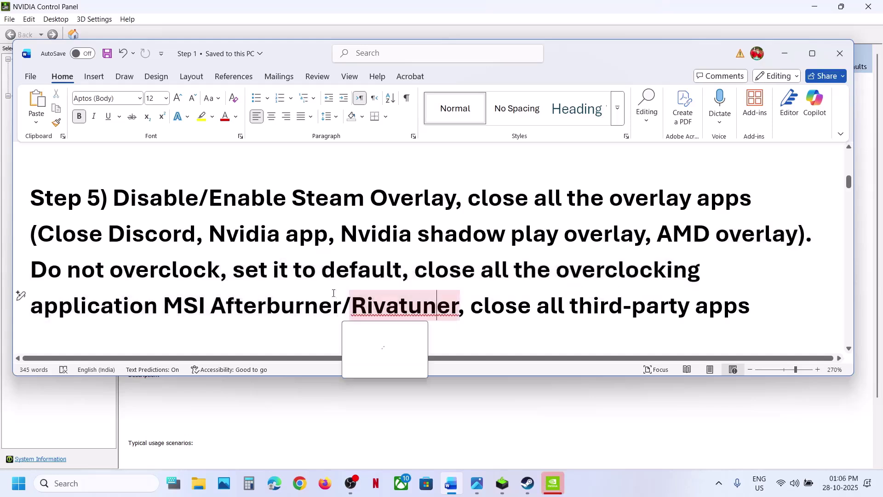
Step: Highlight the advice to close all third-party apps, then scroll down to Step 6
double_click(586, 263)
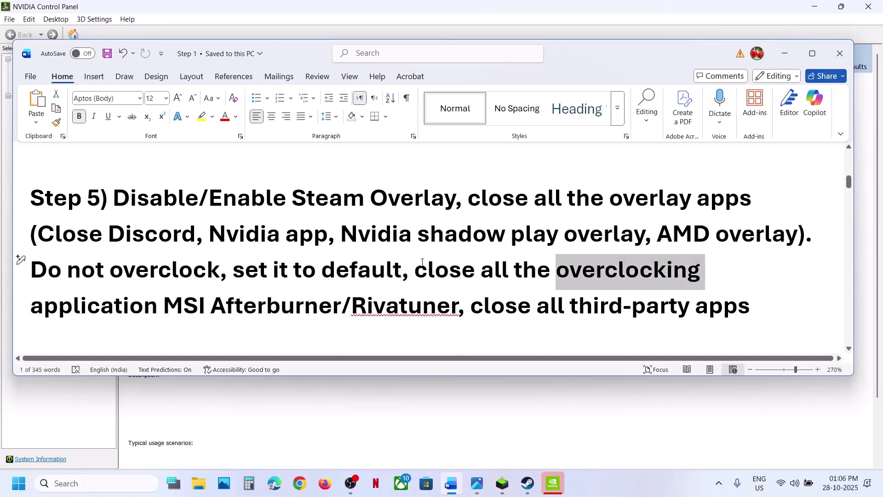
double_click(422, 265)
click(469, 306)
shift+click(751, 308)
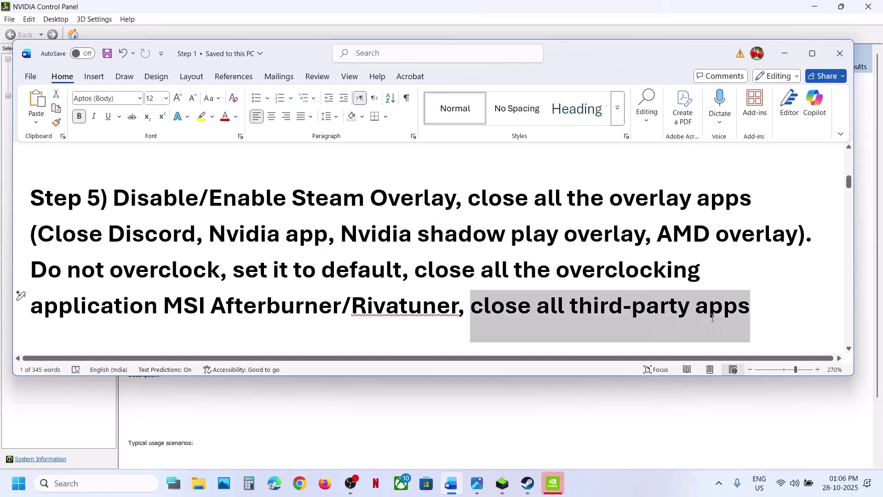
scroll(368, 288, down, 5)
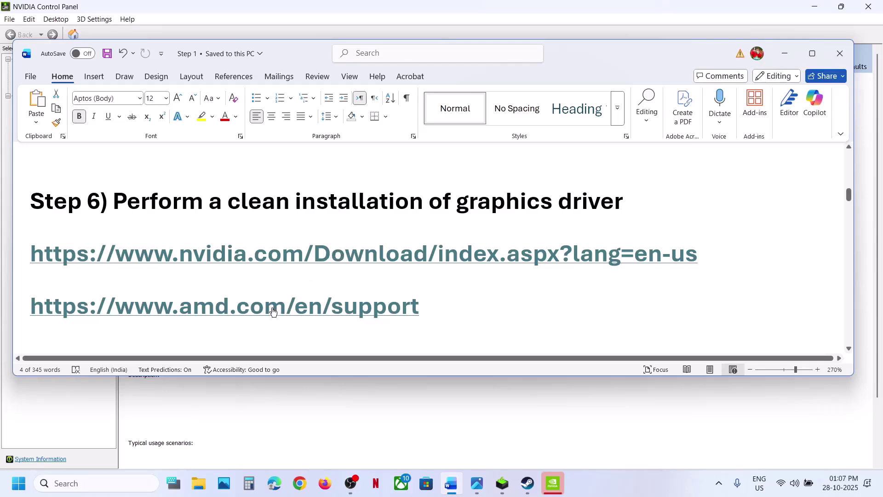
Step: Find the RTX 3050 Laptop GPU driver for Windows 11 and download Game Ready Driver 581.57
ctrl+click(251, 254)
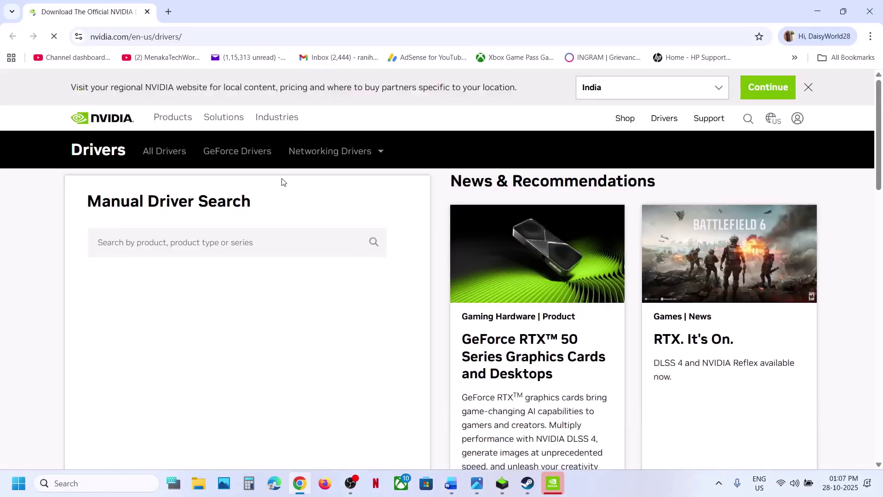
scroll(215, 273, down, 5)
scroll(215, 274, down, 2)
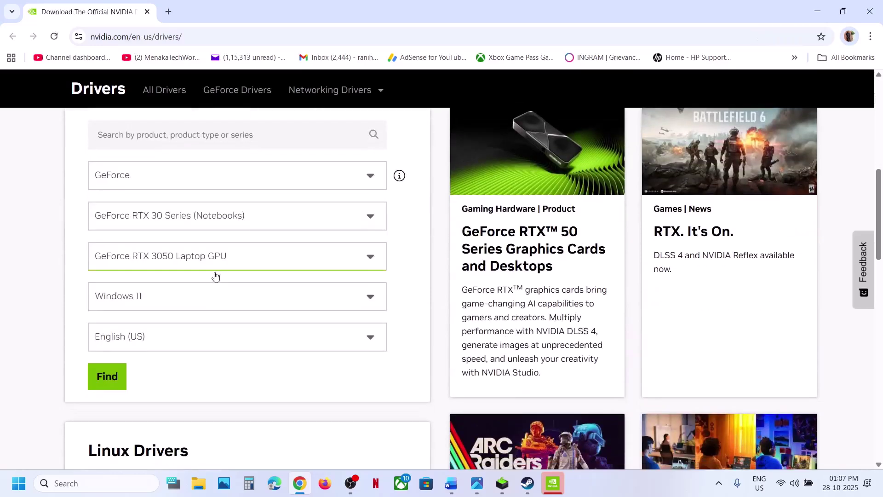
click(112, 378)
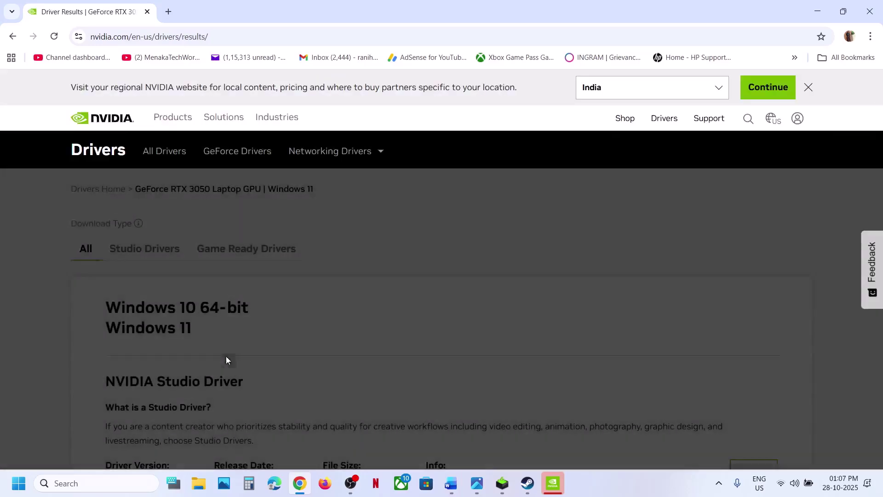
scroll(327, 312, down, 1)
scroll(327, 312, down, 4)
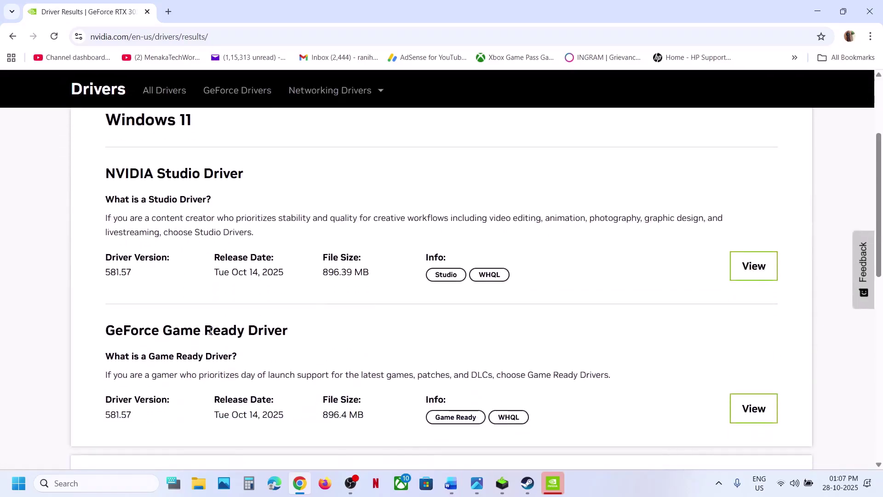
click(761, 417)
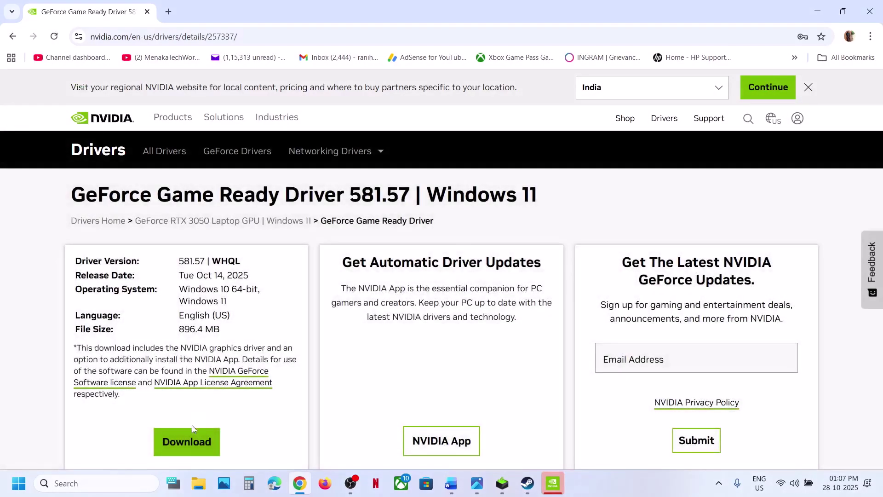
click(186, 435)
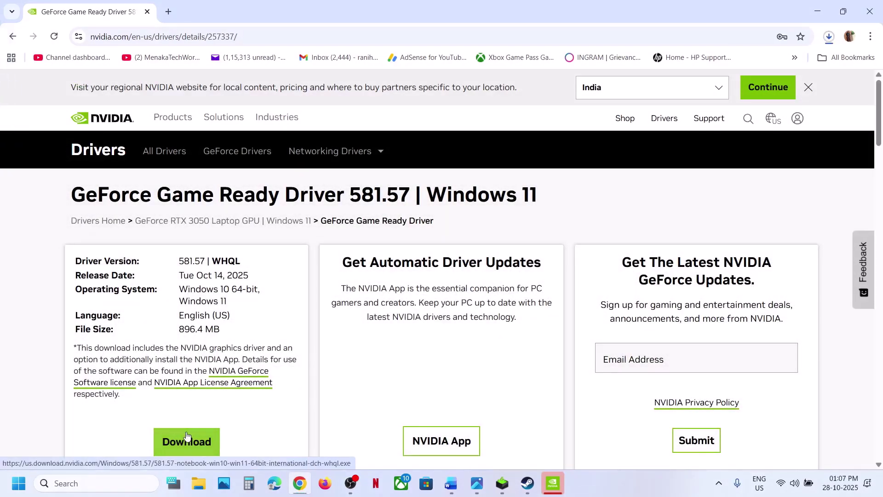
click(829, 36)
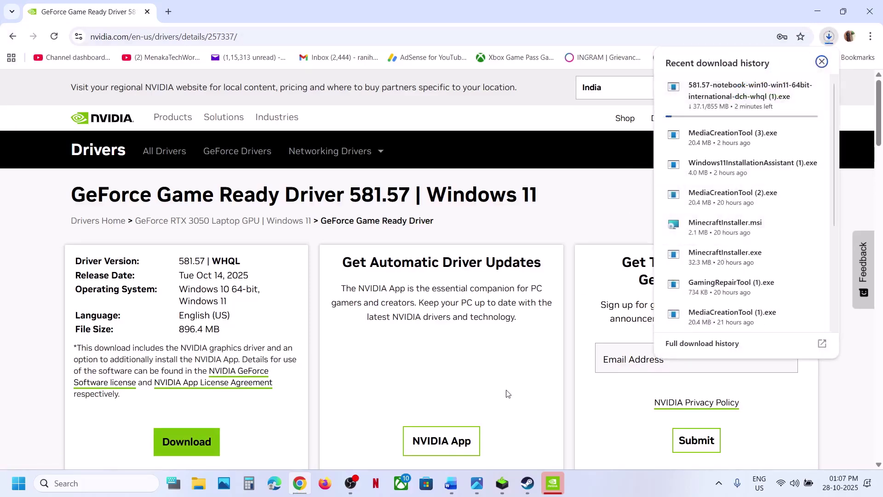
Step: Accept the NVIDIA licence and choose a Custom (Advanced) install with clean installation kept checked
click(501, 483)
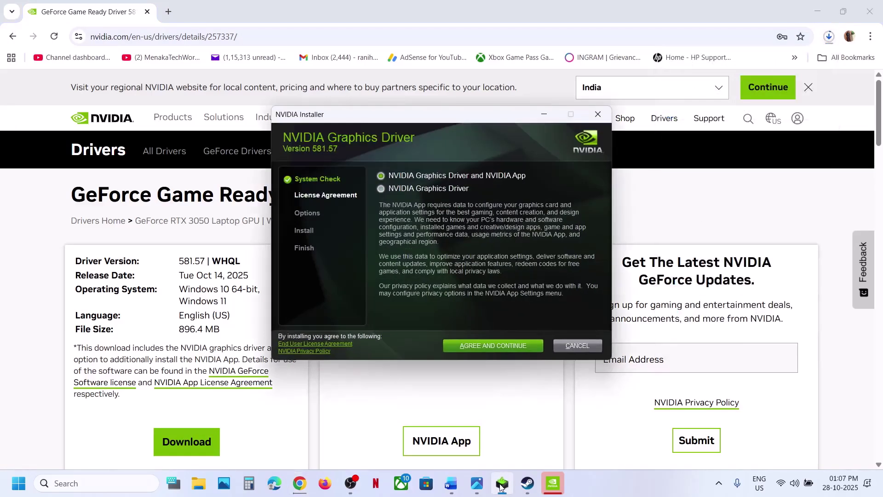
click(487, 348)
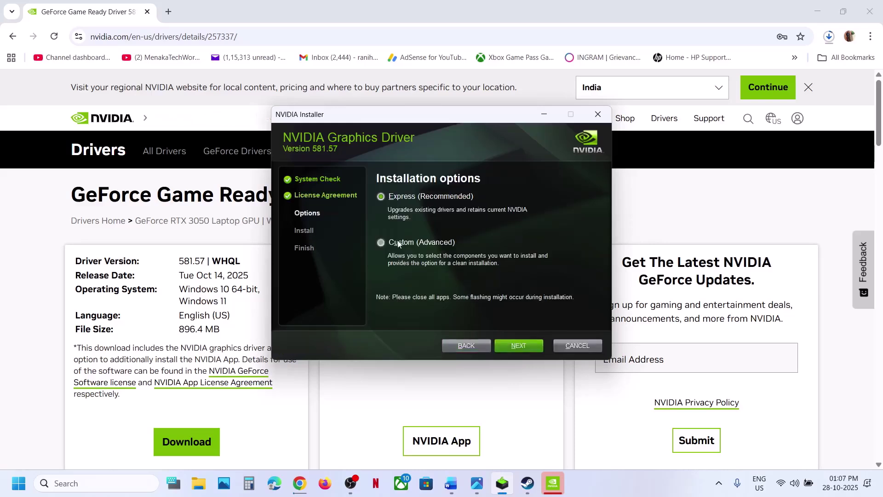
click(396, 243)
click(518, 346)
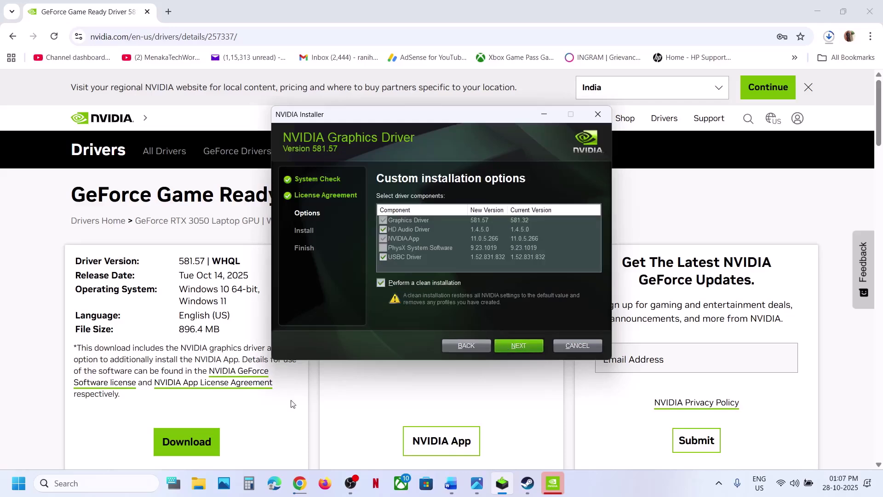
click(303, 427)
Step: Check the Start menu's power options, dismiss them, and return to the Word notes
click(18, 489)
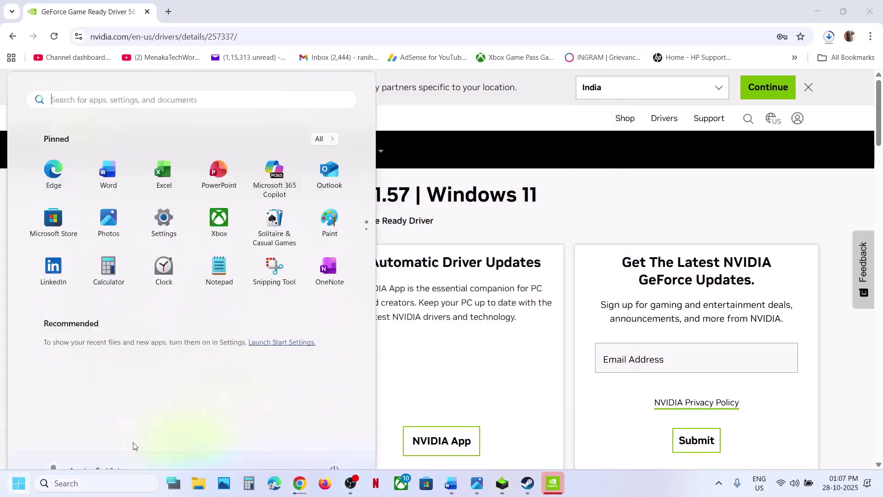
click(336, 444)
key(Escape)
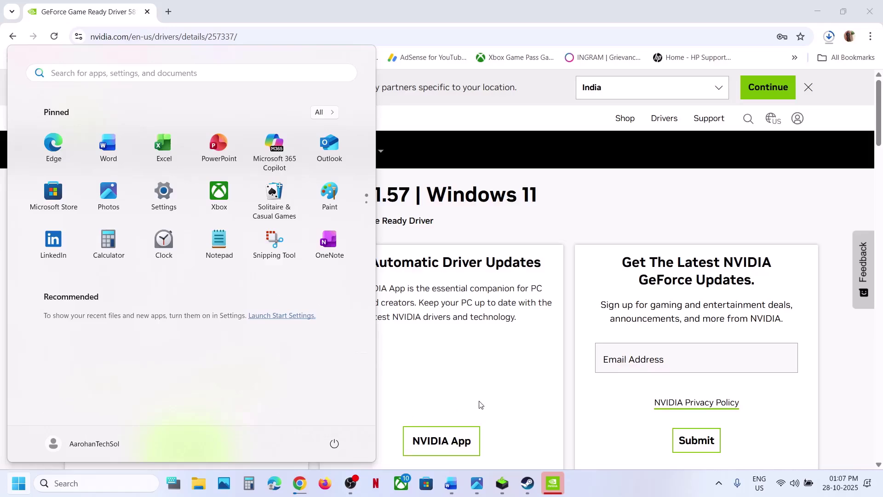
key(Escape)
key(alt+Tab)
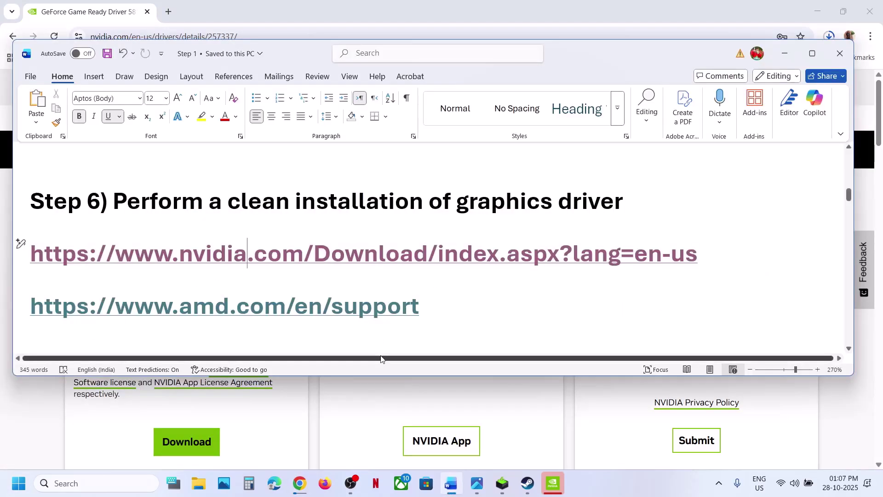
Step: Scroll to Step 7 and search Windows for 'graphics', copied from the notes
scroll(391, 285, down, 5)
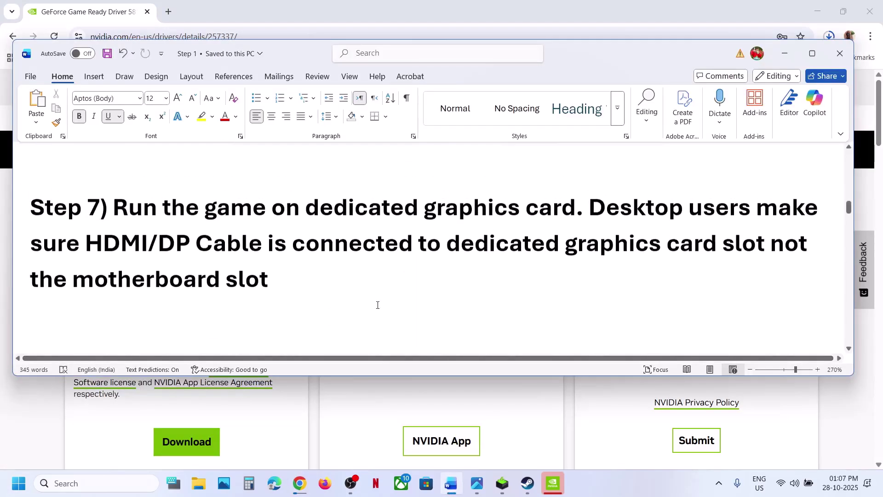
double_click(477, 217)
key(ctrl+c)
click(99, 484)
key(ctrl+v)
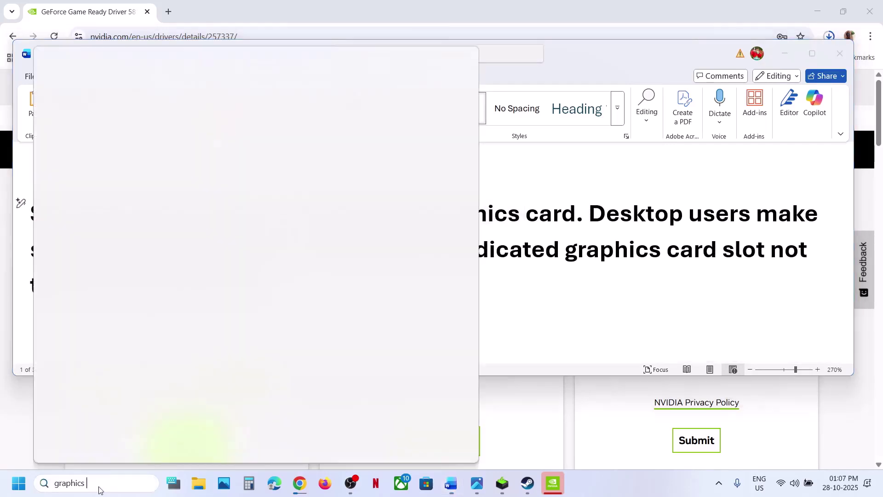
Step: Add Dispatch-Win64-Shipping from Dispatch\Binaries\Win64 as a custom app on the Graphics page
click(96, 138)
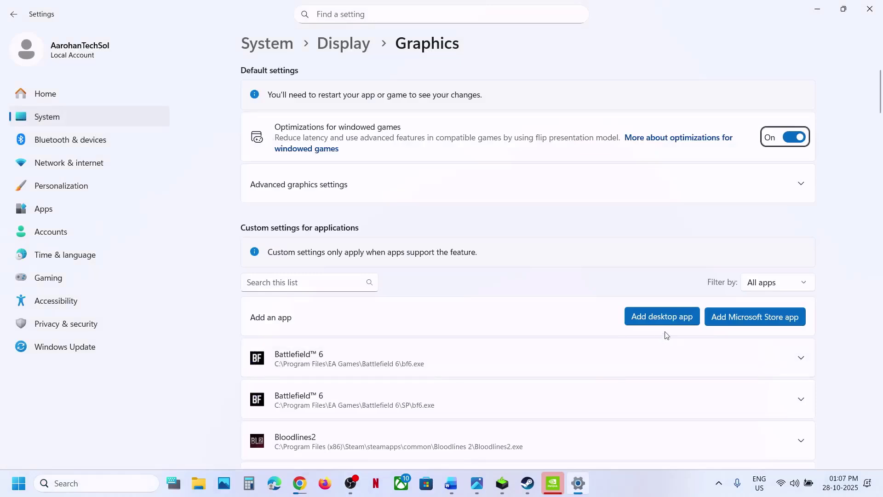
click(657, 318)
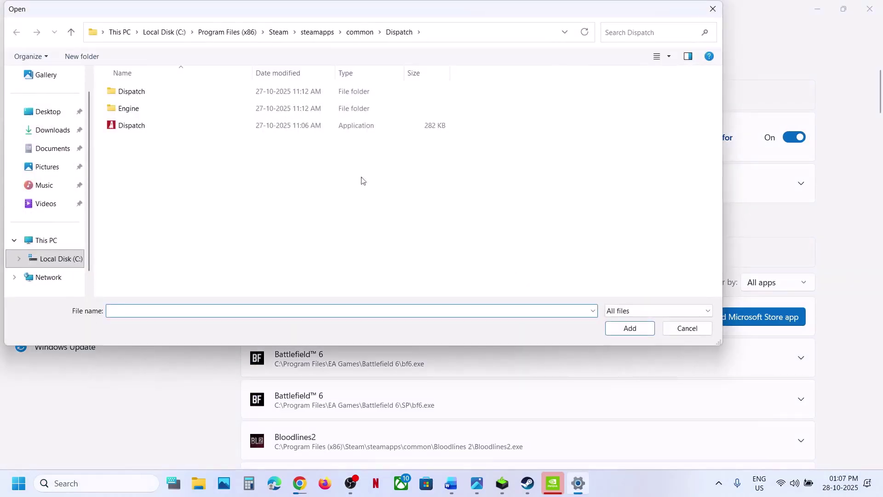
click(350, 32)
double_click(138, 143)
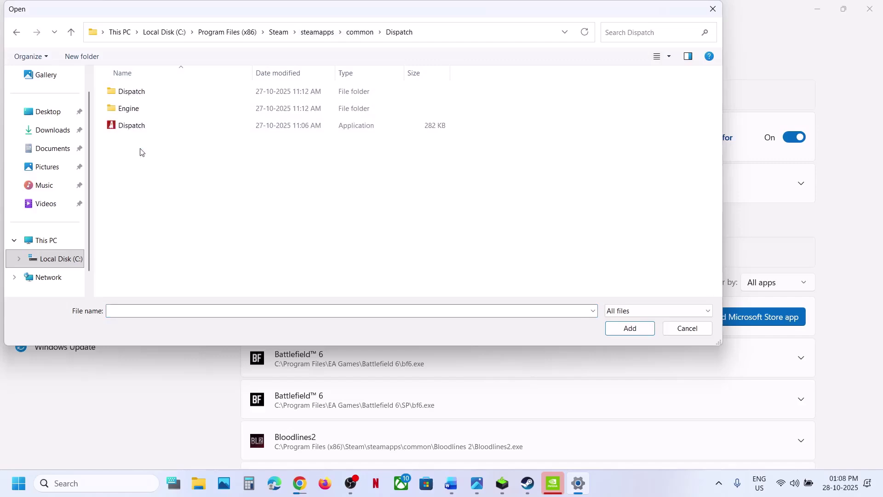
double_click(133, 91)
double_click(150, 93)
click(151, 94)
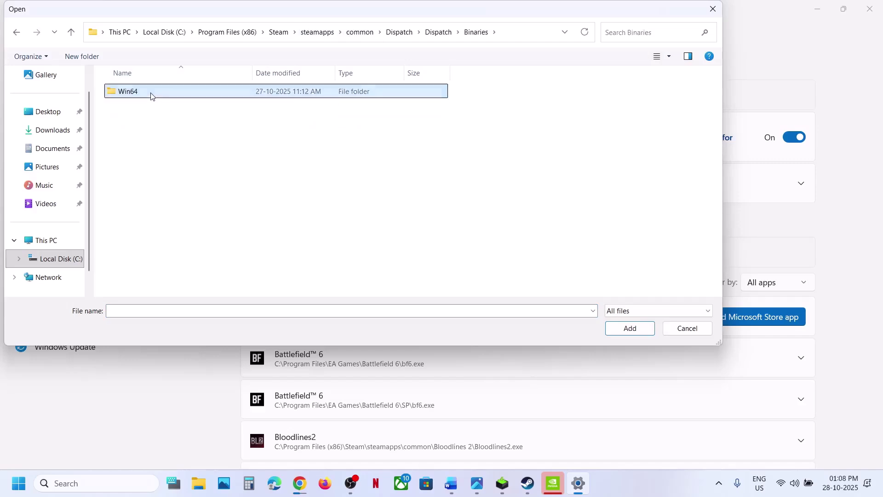
double_click(150, 94)
click(164, 95)
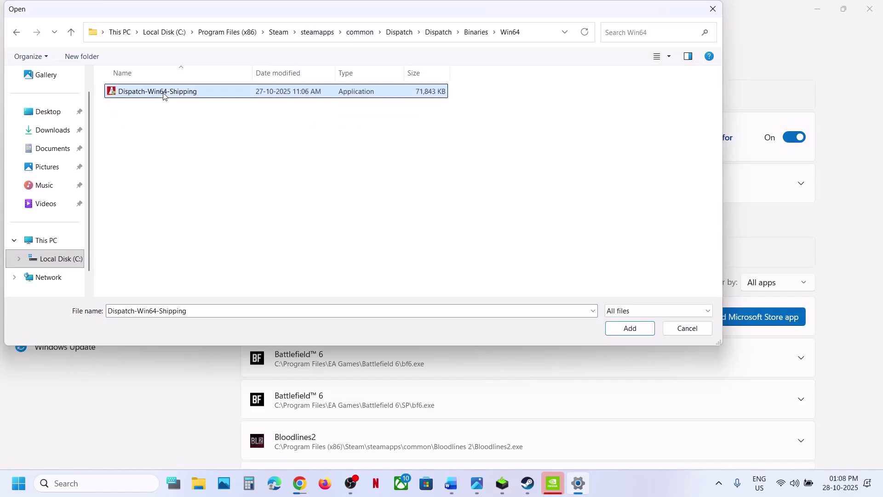
click(636, 332)
Step: Set Dispatch-Win64-Shipping's GPU preference to High Performance on the NVIDIA RTX 3050 Laptop GPU
scroll(368, 378, down, 10)
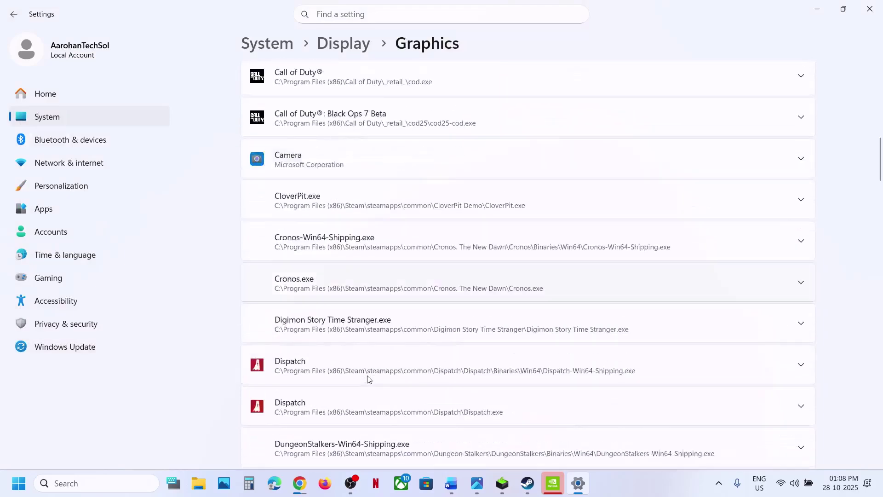
scroll(368, 379, down, 3)
click(499, 212)
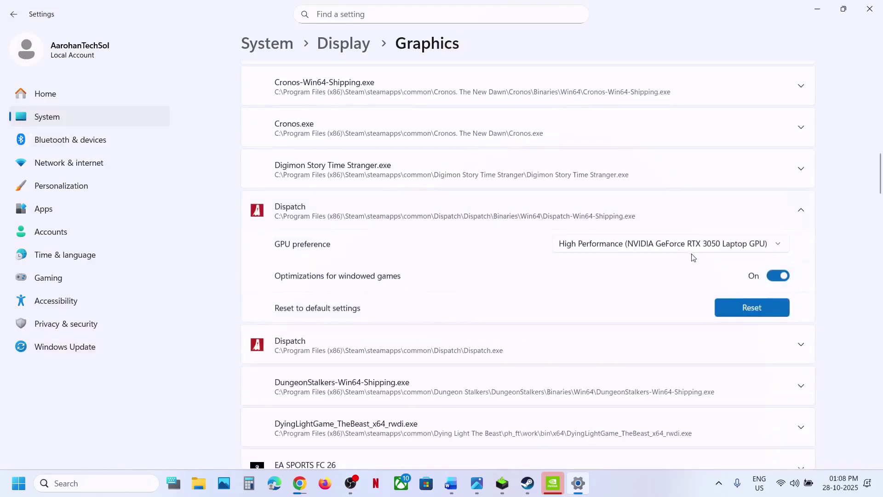
click(702, 255)
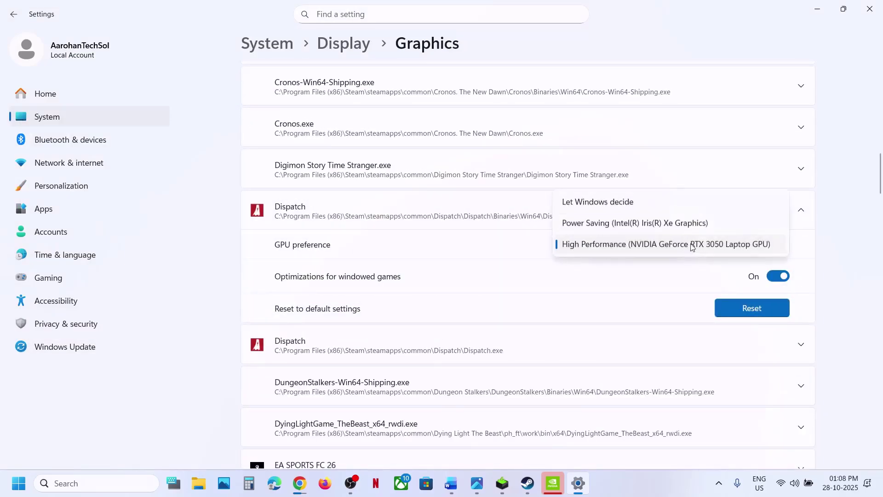
click(692, 247)
scroll(593, 267, up, 15)
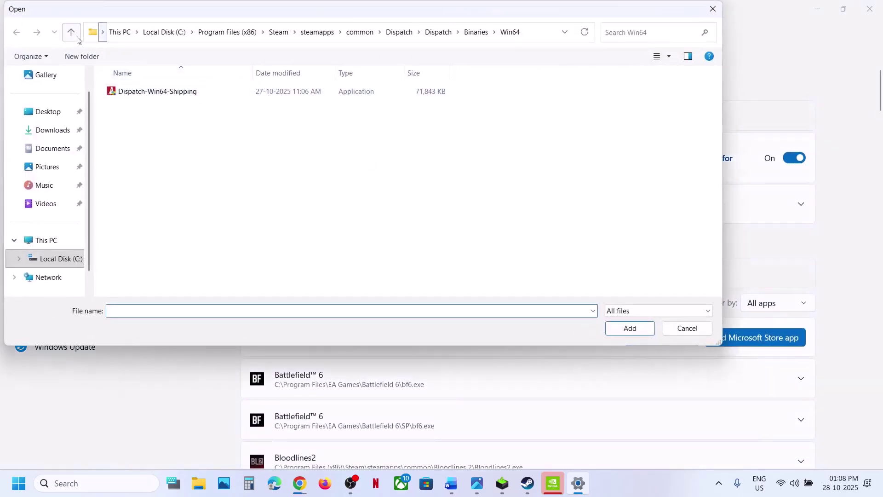
Step: Add Dispatch.exe from the main game folder, set it to High Performance, and close Settings
click(71, 33)
click(71, 32)
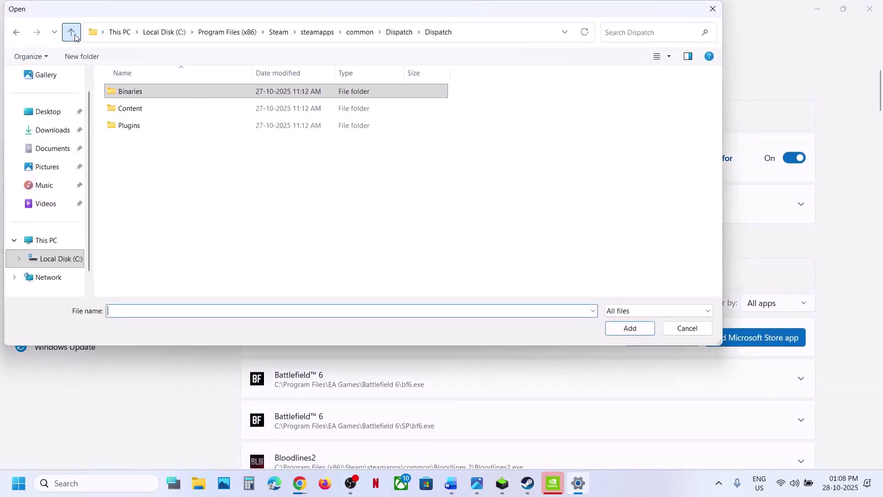
click(71, 32)
double_click(160, 126)
scroll(448, 384, down, 2)
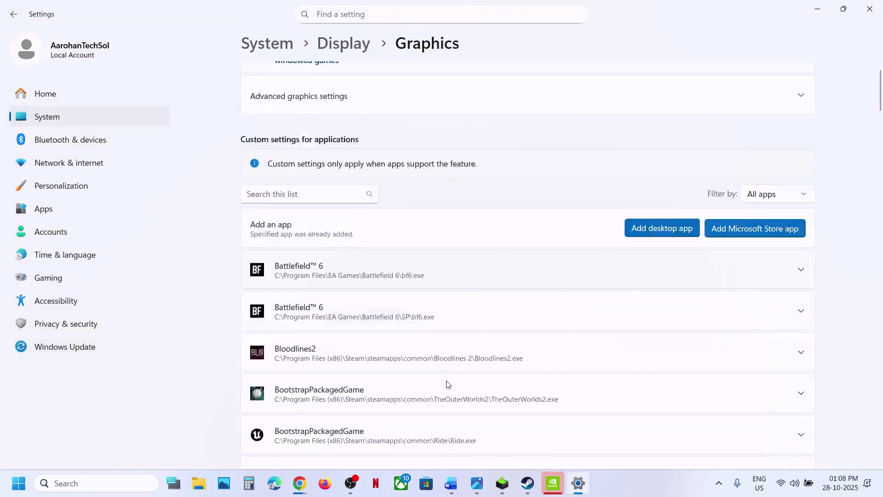
scroll(448, 384, down, 12)
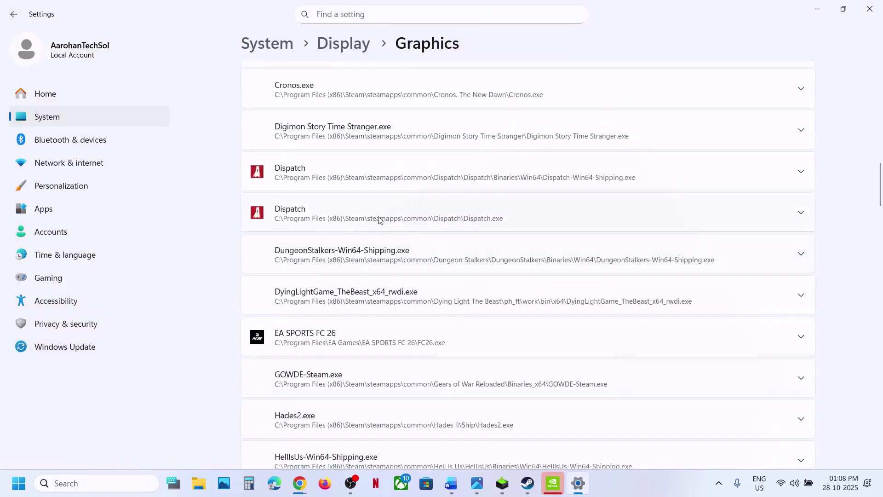
click(379, 220)
click(687, 254)
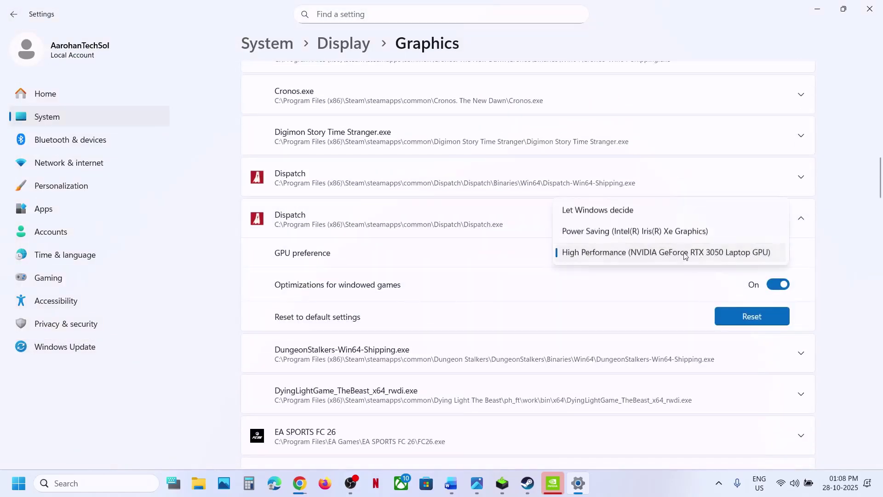
click(685, 256)
click(870, 9)
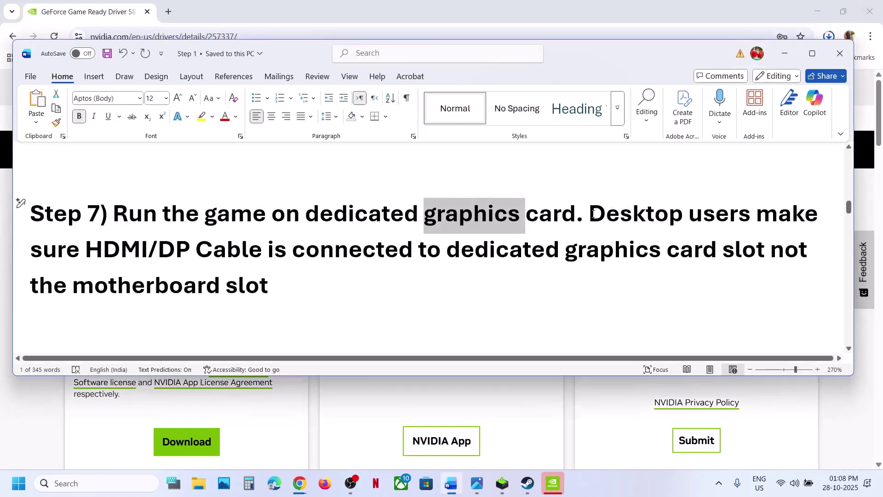
Step: Finish reviewing Step 7 and scroll to Step 8 about running the game from its folder
drag(588, 216, 269, 282)
click(274, 275)
scroll(274, 275, down, 3)
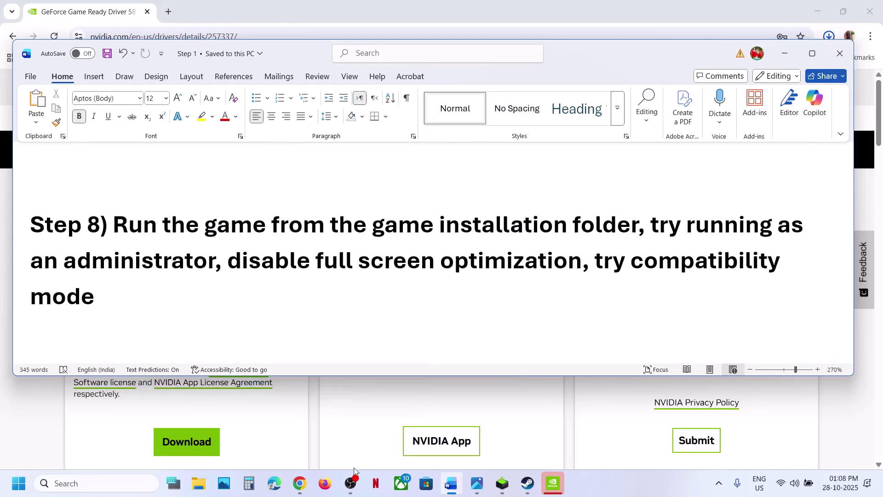
Step: Open Dispatch's installation folder from Steam via Manage > Browse local files
click(527, 482)
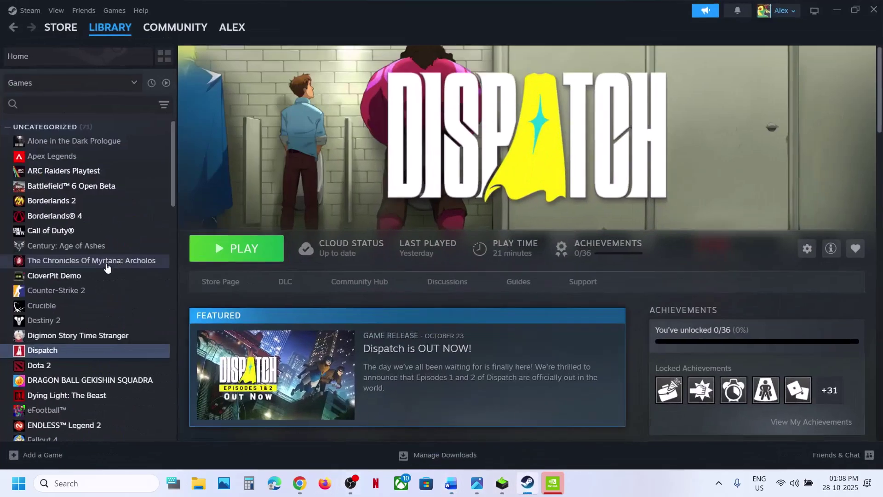
right_click(72, 352)
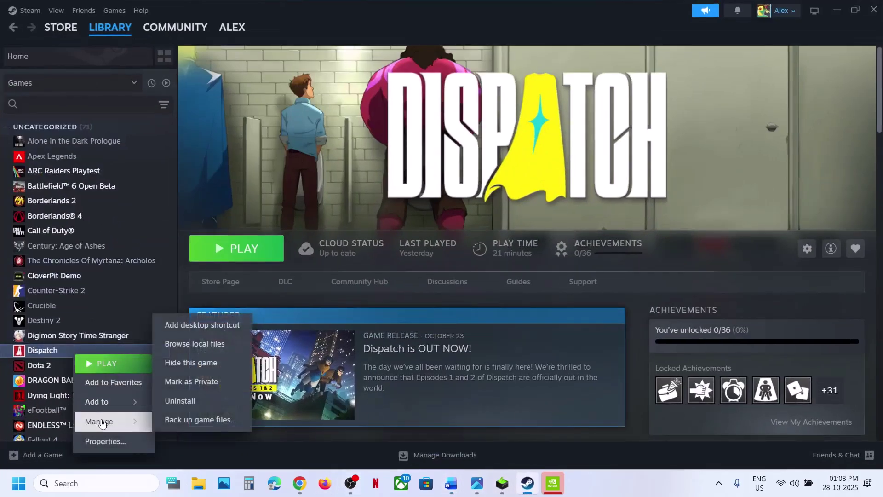
mouse_move(129, 421)
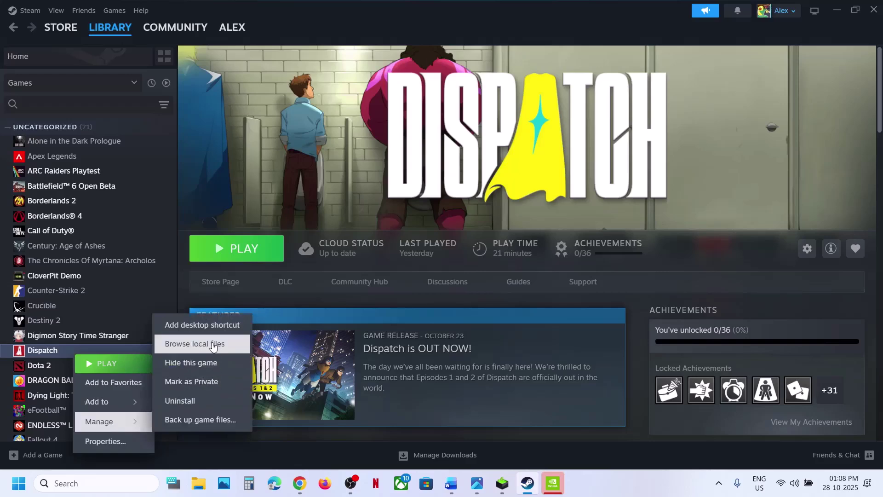
click(212, 344)
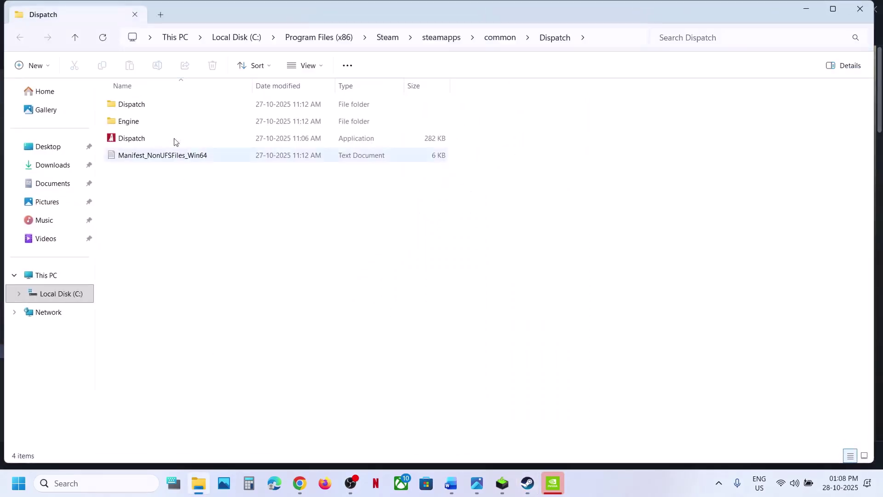
Step: In Binaries\Win64, save Dispatch-Win64-Shipping's run-as-administrator compatibility setting
click(144, 142)
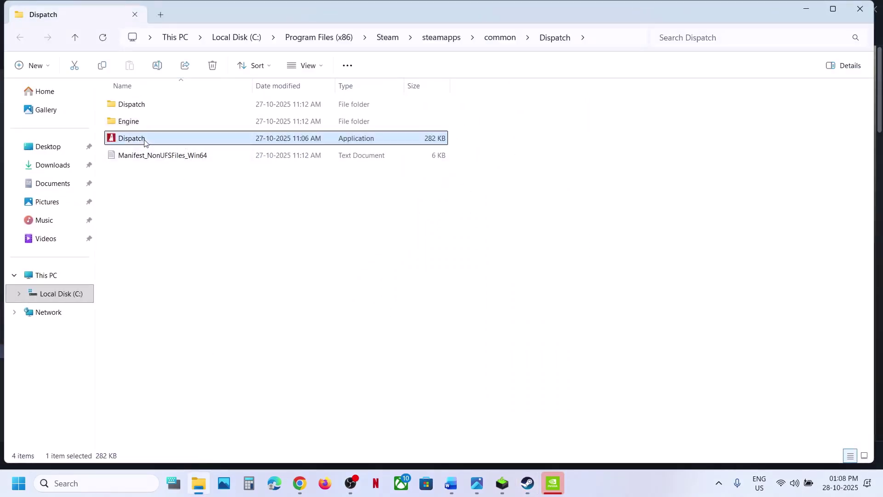
double_click(137, 110)
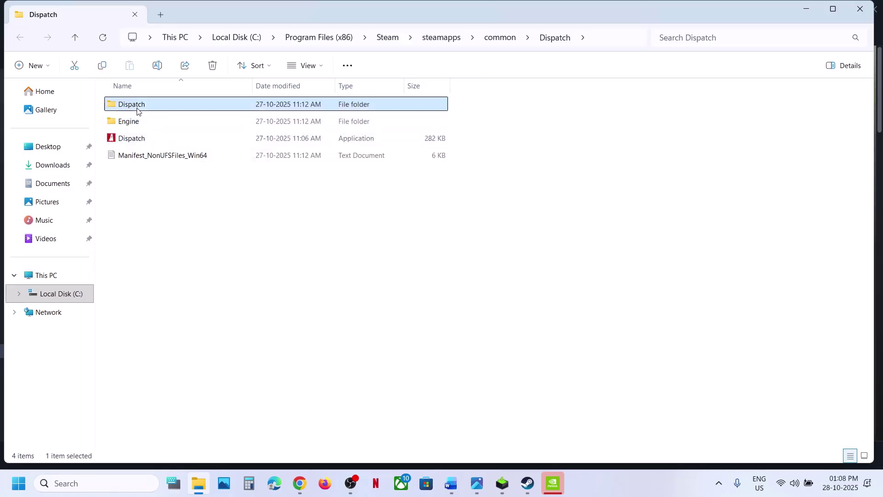
click(137, 110)
double_click(137, 110)
double_click(136, 110)
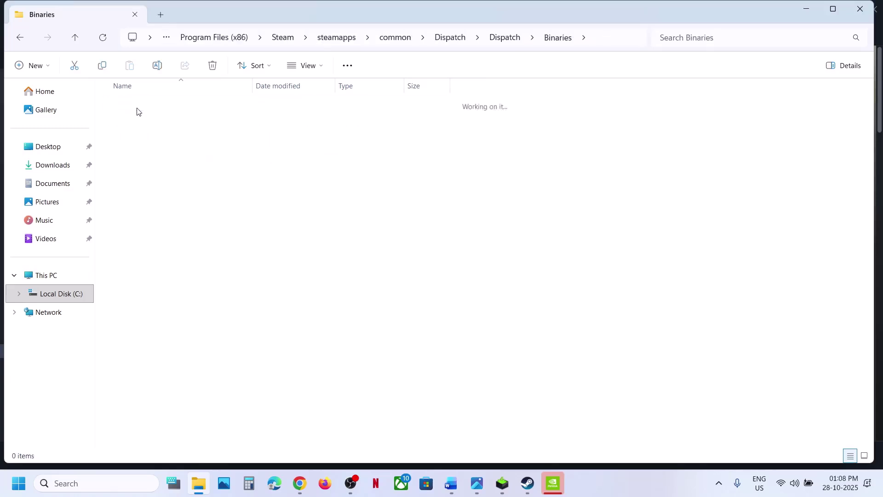
click(160, 108)
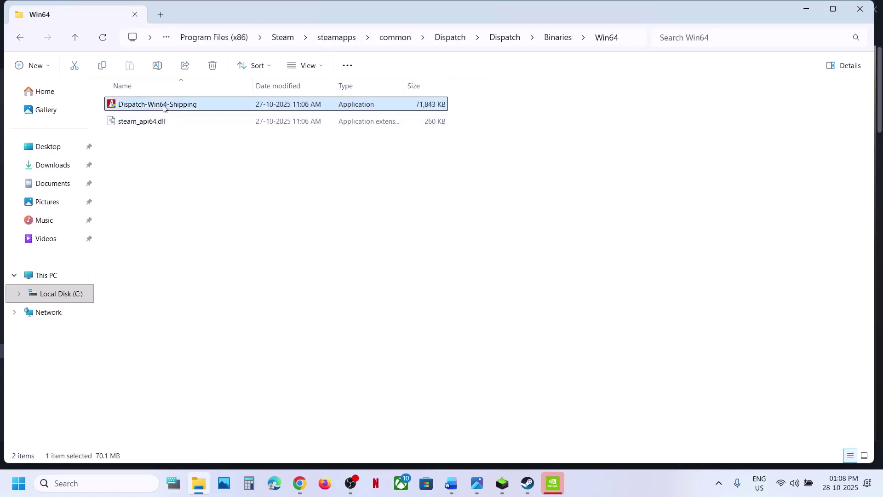
right_click(164, 108)
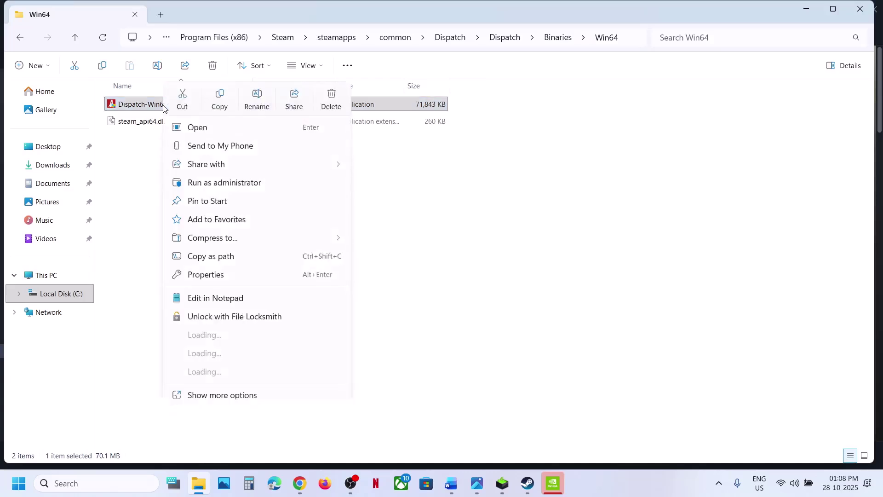
click(208, 276)
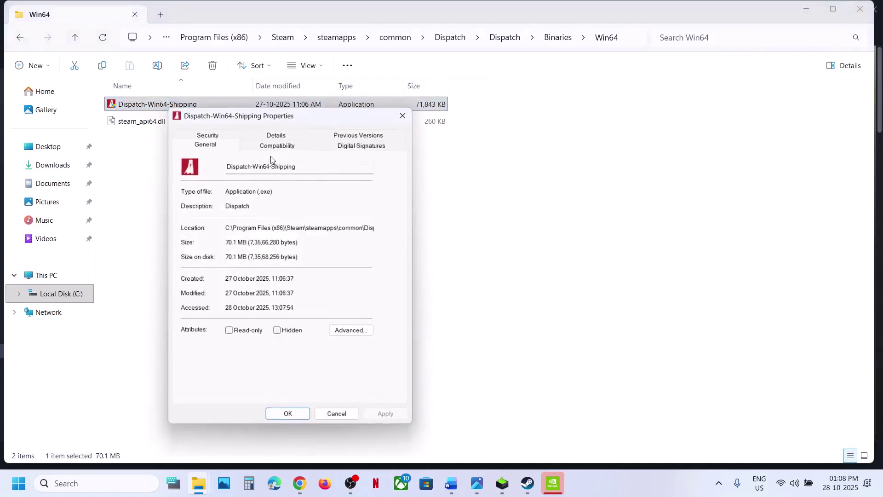
click(263, 145)
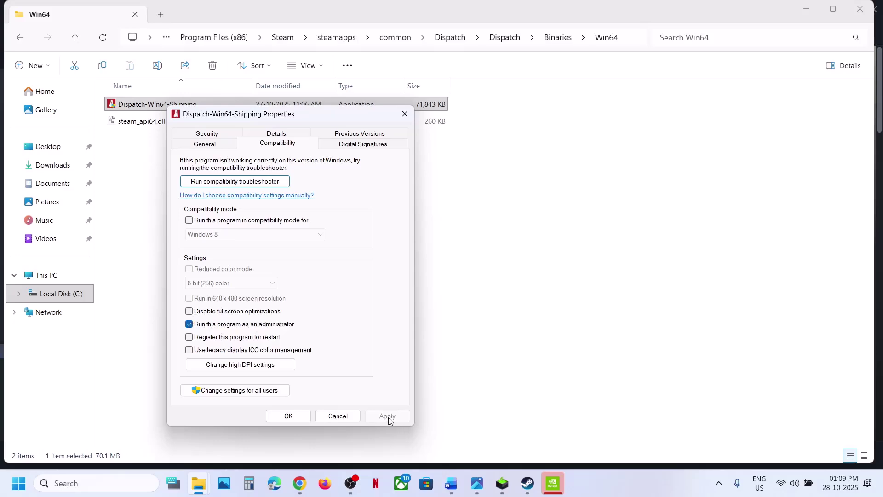
click(303, 419)
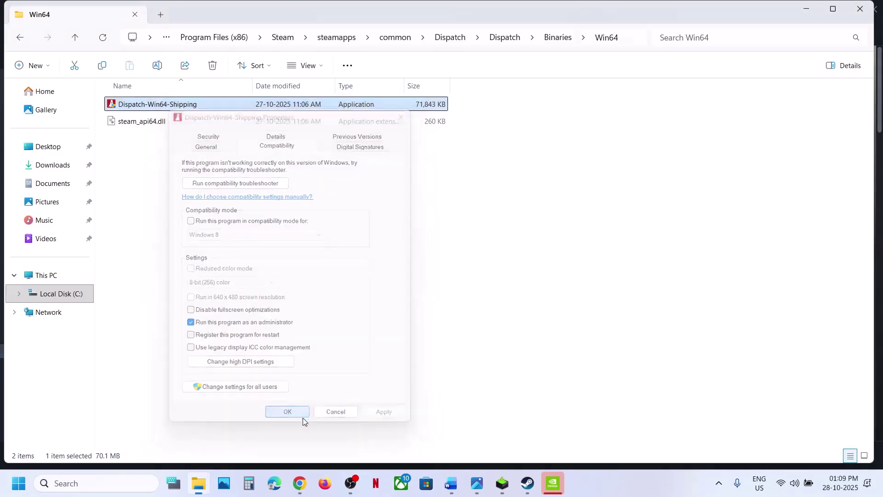
Step: Set Dispatch-Win64-Shipping to run in Windows 7 compatibility mode and apply it
right_click(183, 107)
click(229, 284)
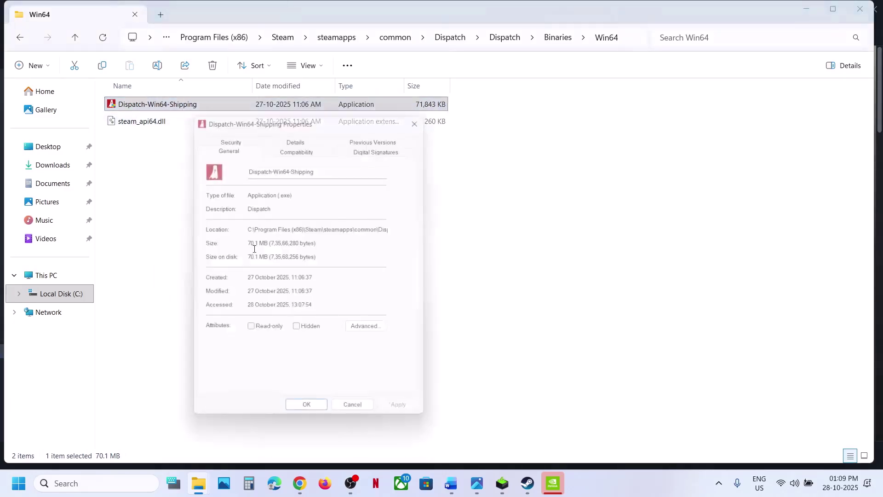
click(274, 145)
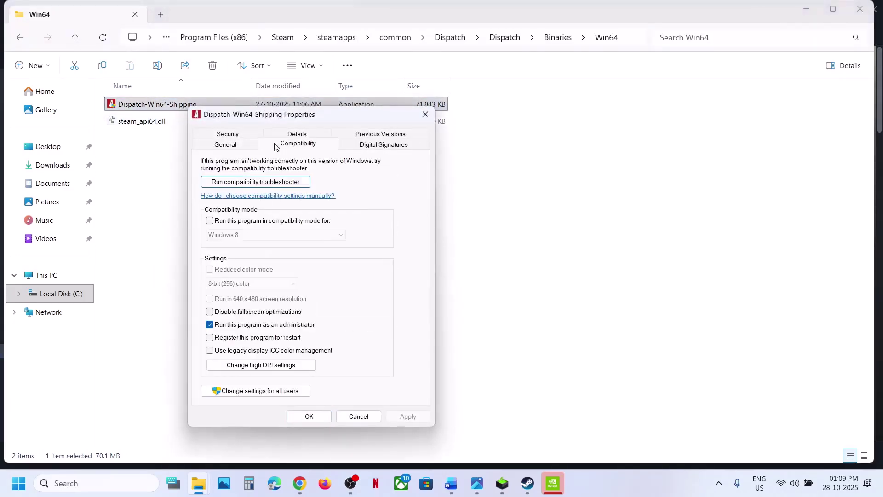
click(210, 221)
click(402, 420)
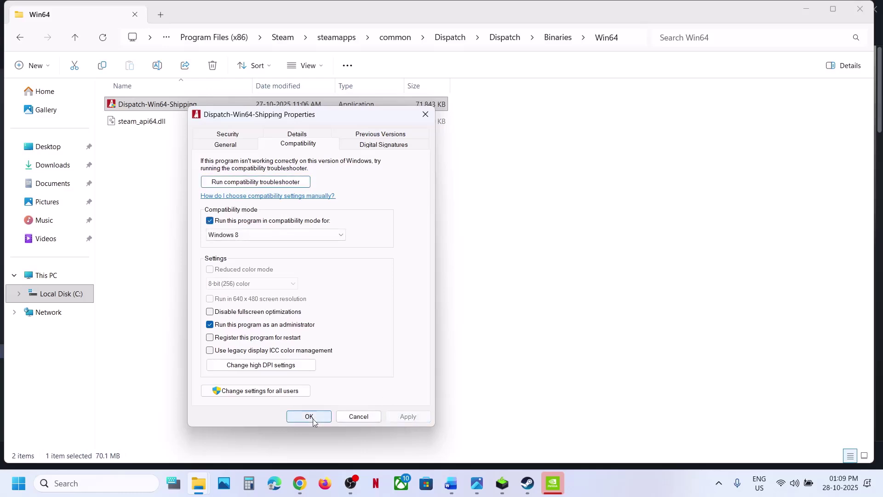
click(256, 236)
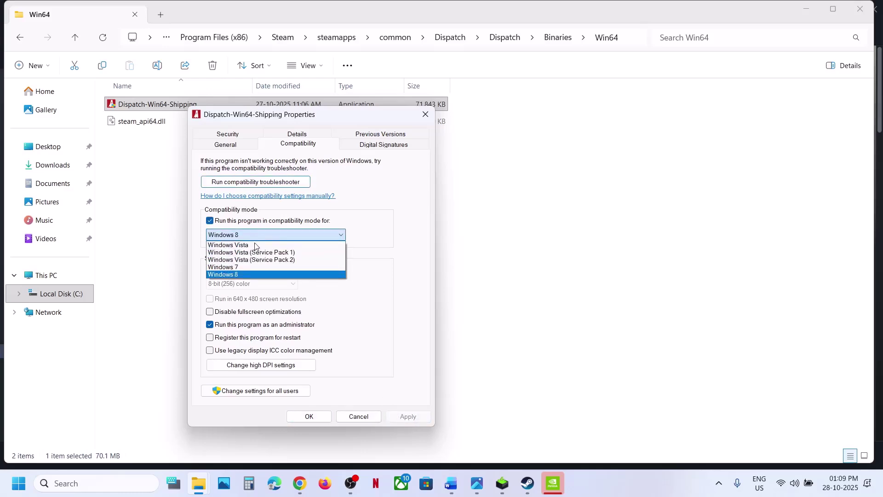
click(246, 267)
click(413, 420)
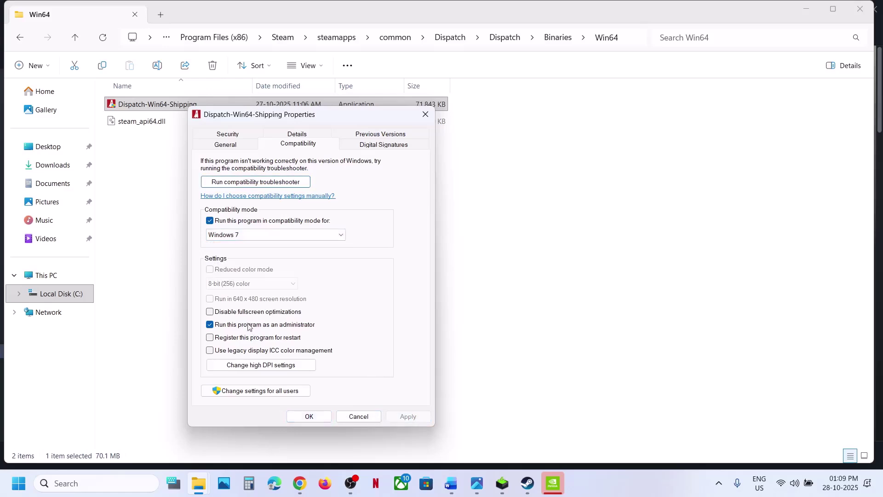
click(406, 415)
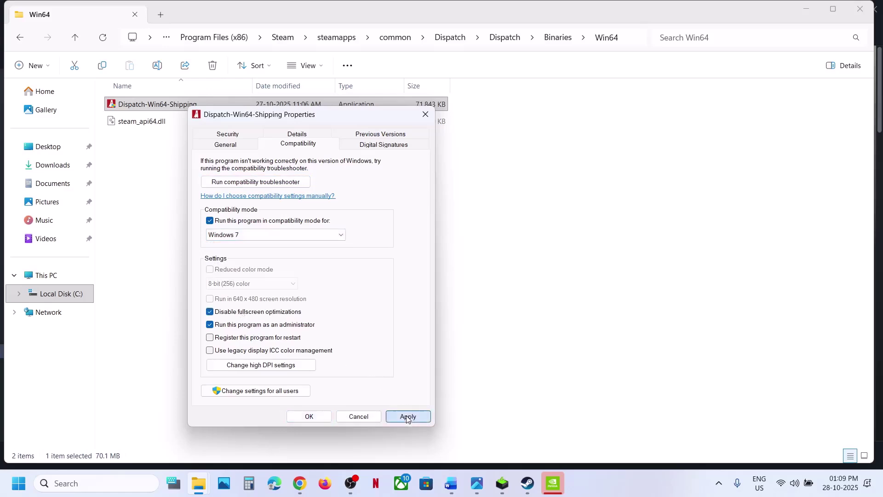
click(309, 416)
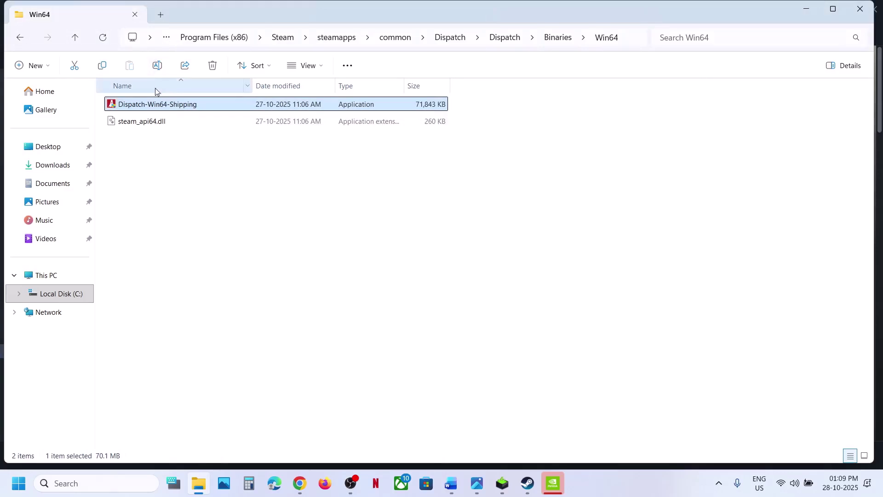
Step: Untick compatibility mode and run-as-administrator on Dispatch-Win64-Shipping and confirm
right_click(151, 106)
click(212, 279)
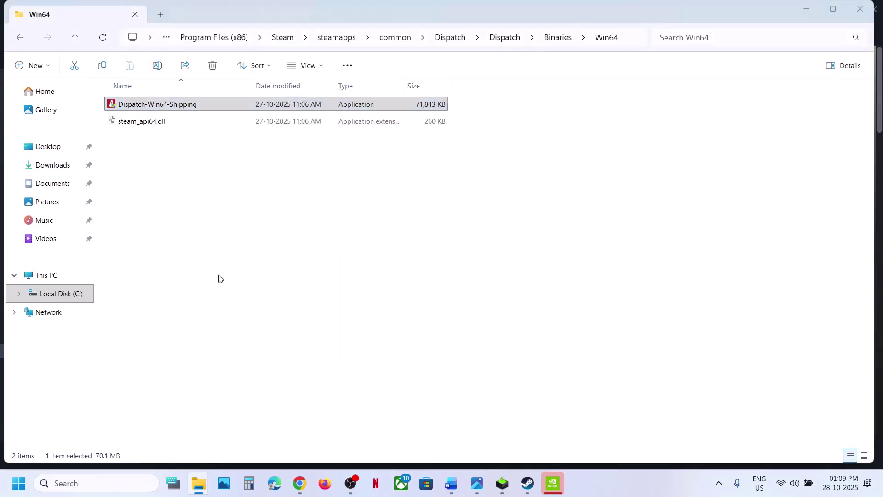
click(256, 147)
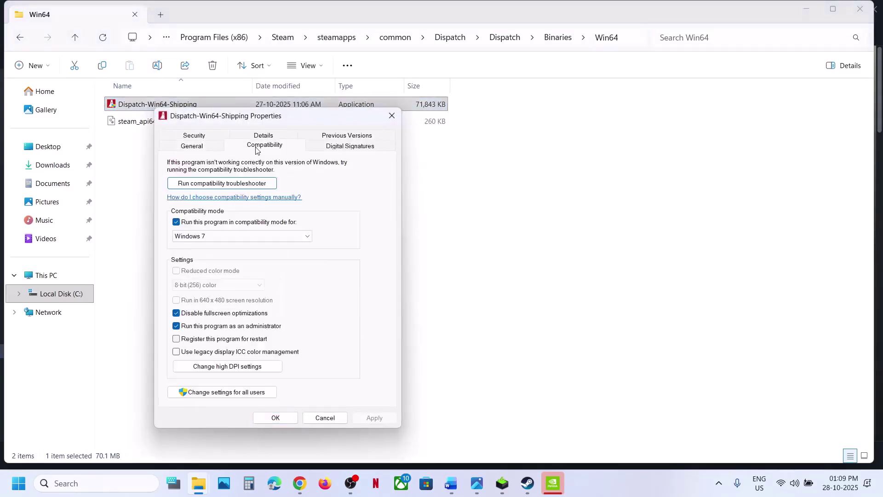
click(177, 223)
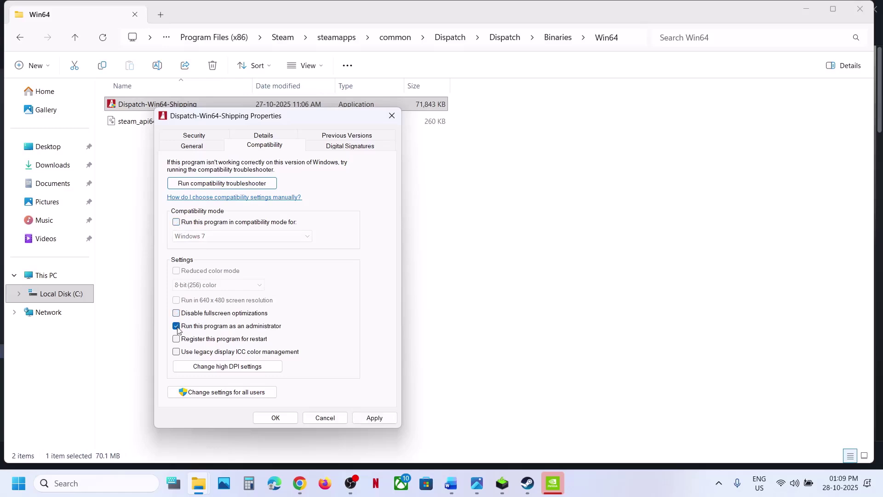
click(370, 418)
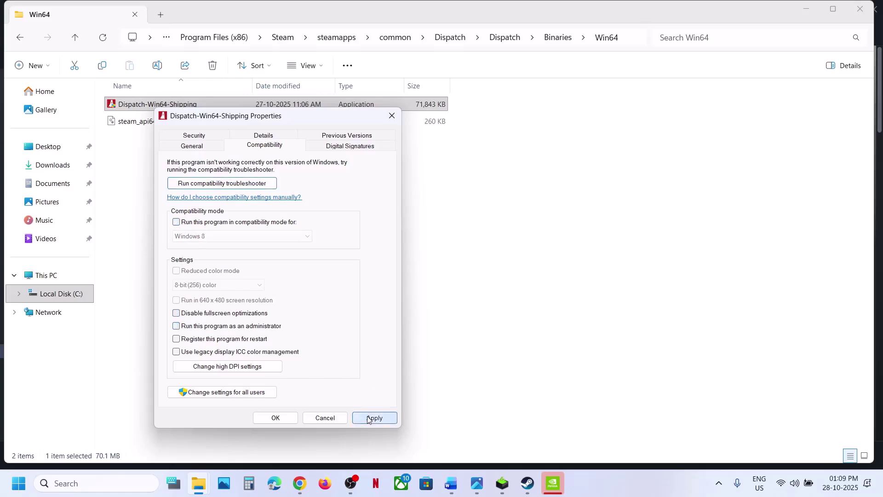
click(285, 418)
Step: From the main Dispatch install folder, run the Dispatch launcher as administrator
click(72, 43)
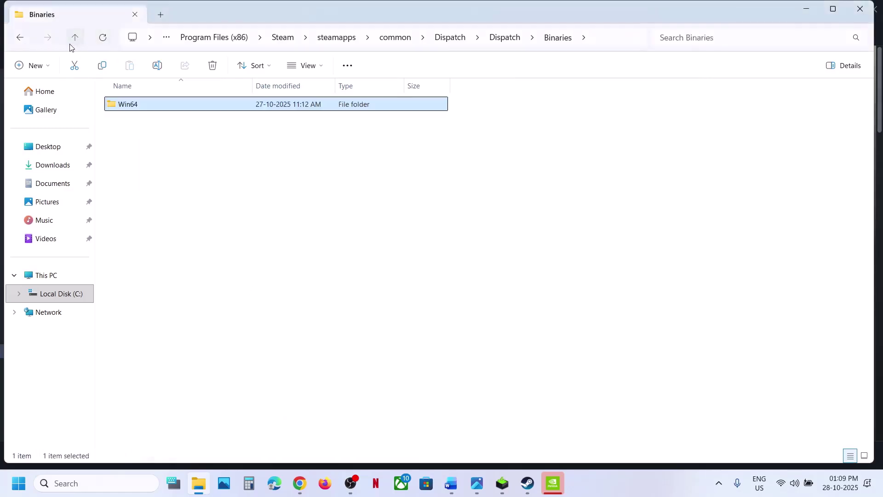
click(72, 44)
click(72, 44)
click(143, 140)
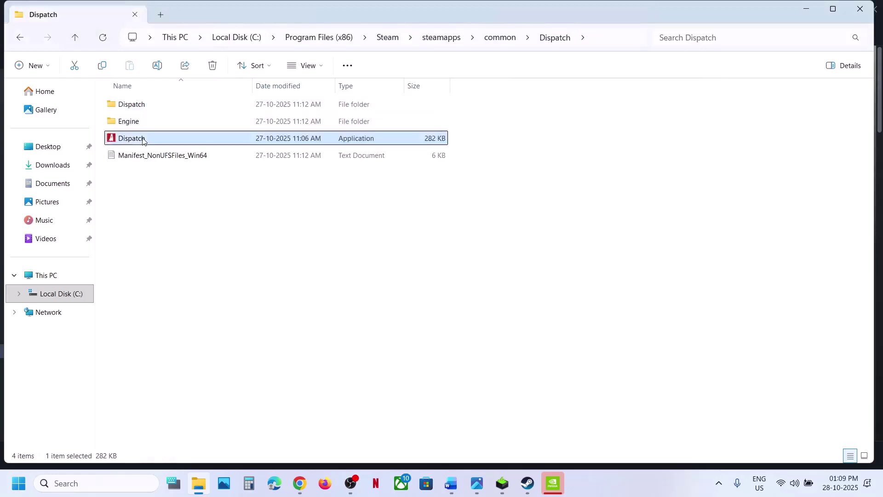
right_click(143, 141)
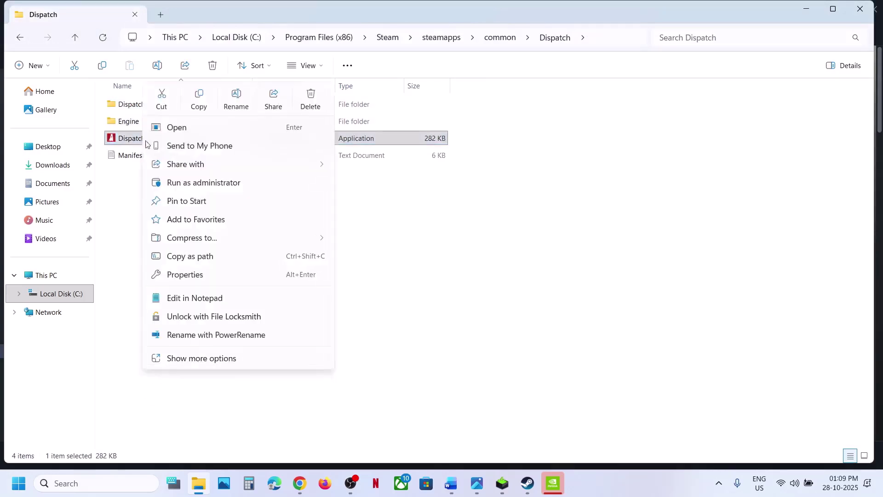
click(215, 183)
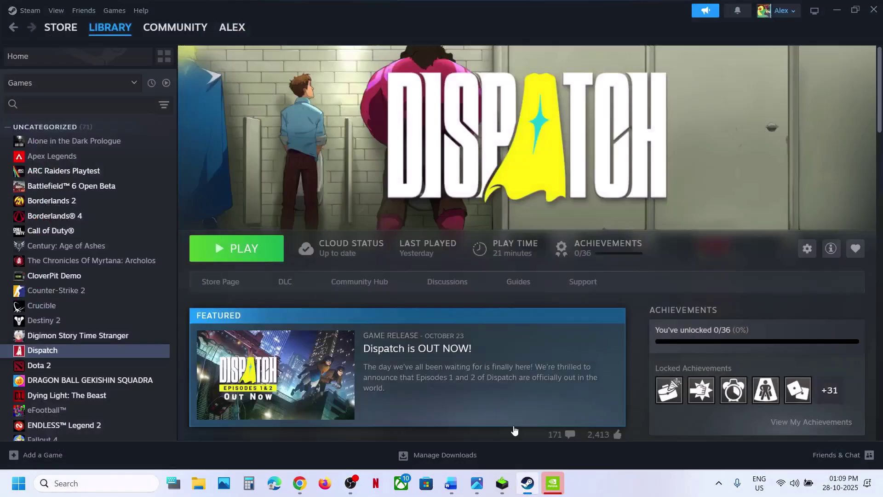
click(450, 483)
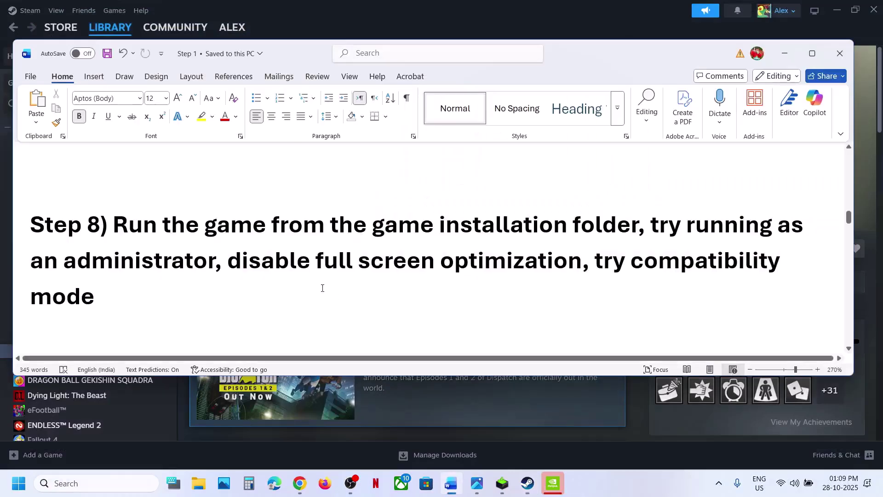
Step: Follow Step 9's Visual C++ link and highlight the x86 and x64 redistributable download rows
scroll(322, 288, down, 3)
scroll(322, 288, down, 1)
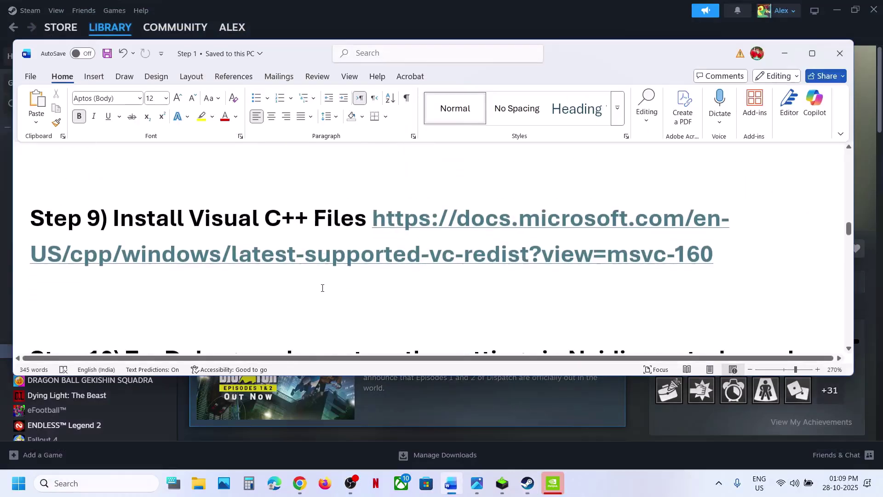
ctrl+click(400, 252)
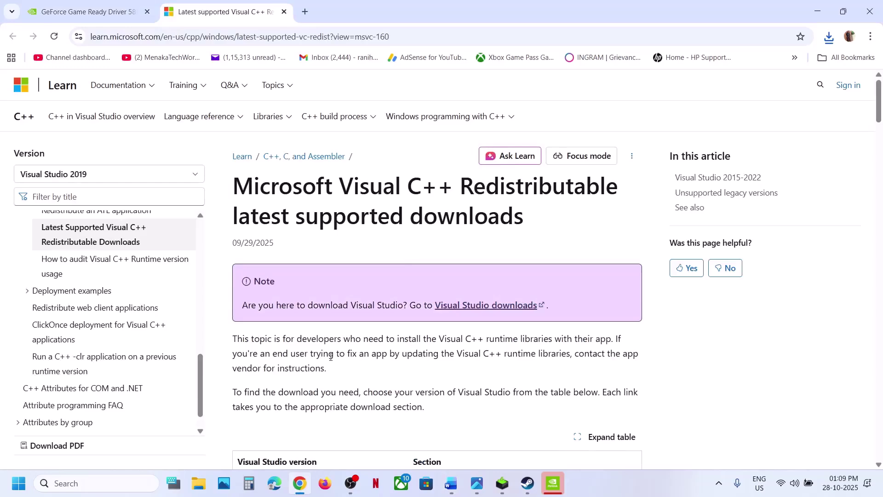
scroll(330, 357, down, 8)
scroll(330, 357, down, 7)
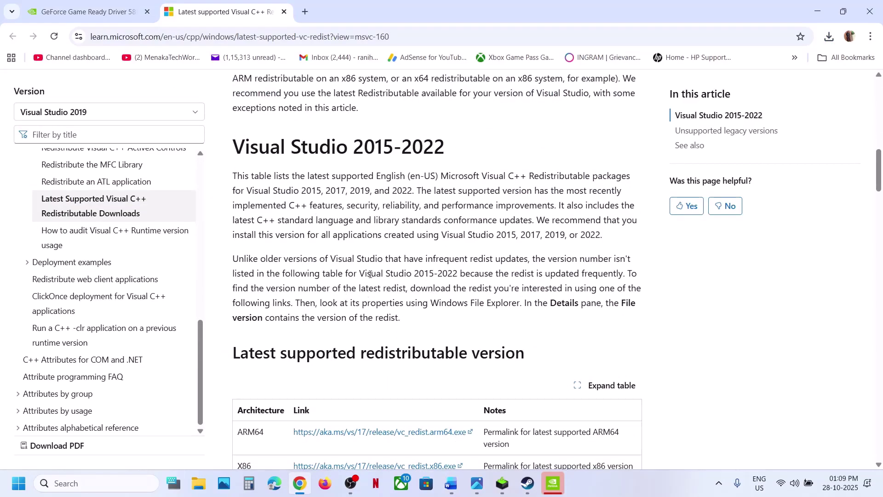
scroll(370, 274, down, 3)
drag(243, 322, 442, 345)
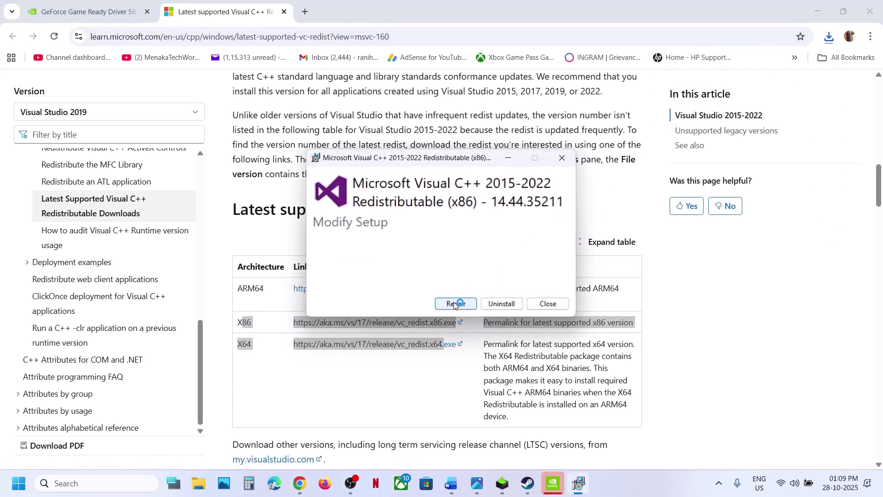
Step: Repair the x86 and x64 Visual C++ 2015-2022 redistributables, approving each UAC prompt
click(455, 302)
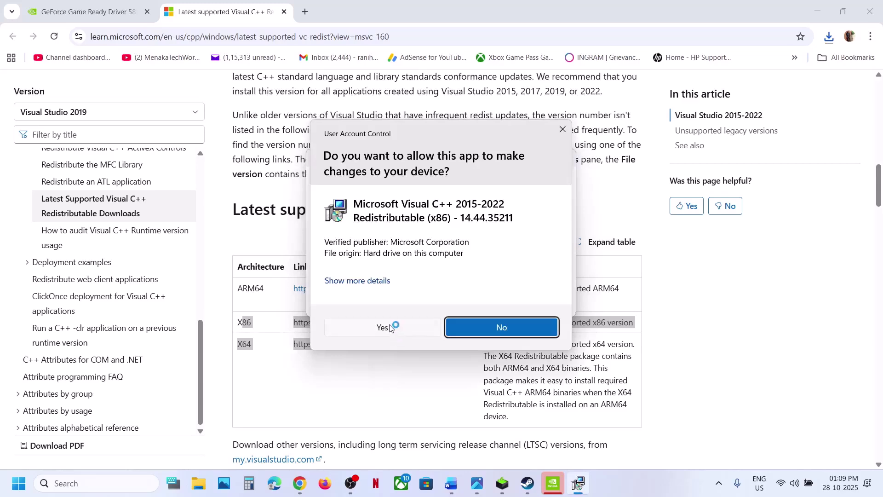
click(383, 328)
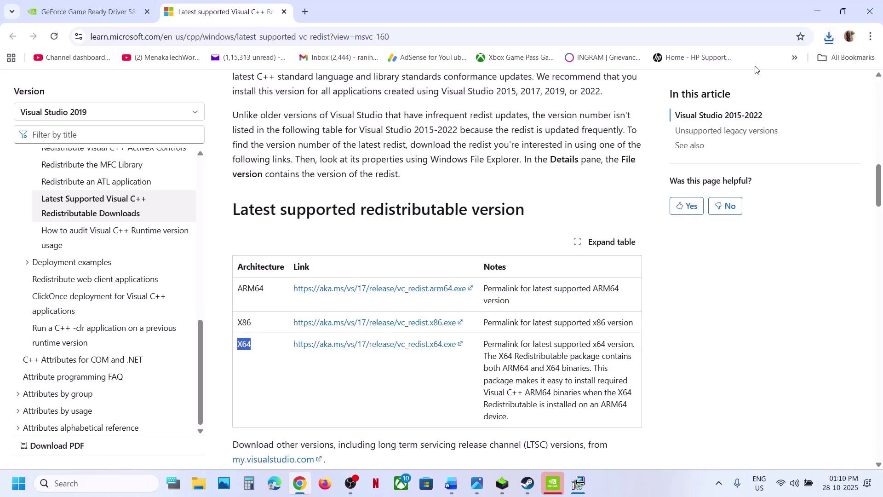
click(829, 38)
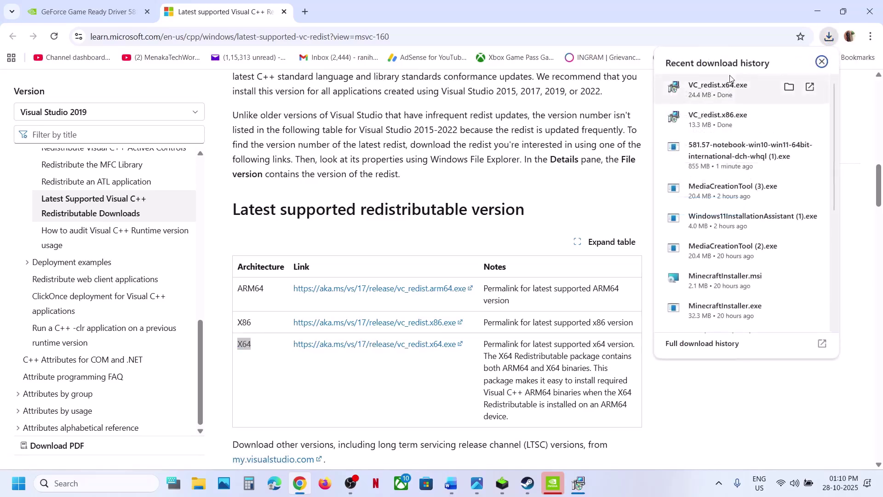
click(733, 83)
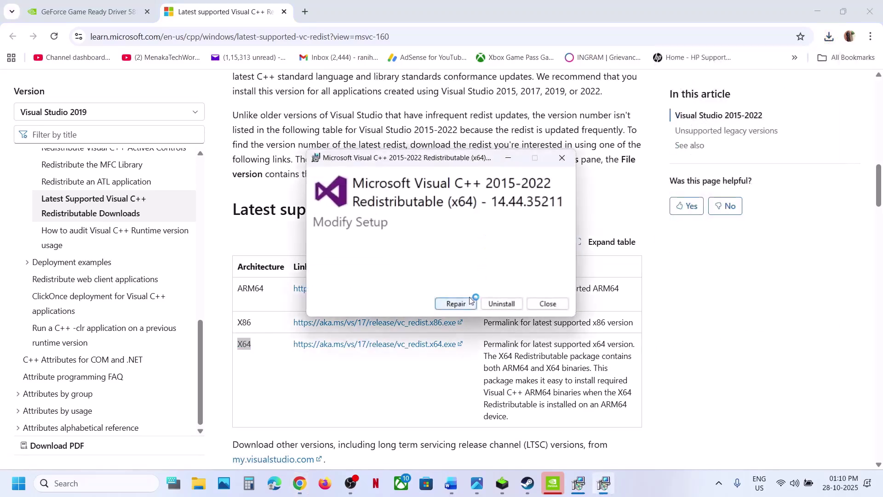
click(454, 304)
click(378, 327)
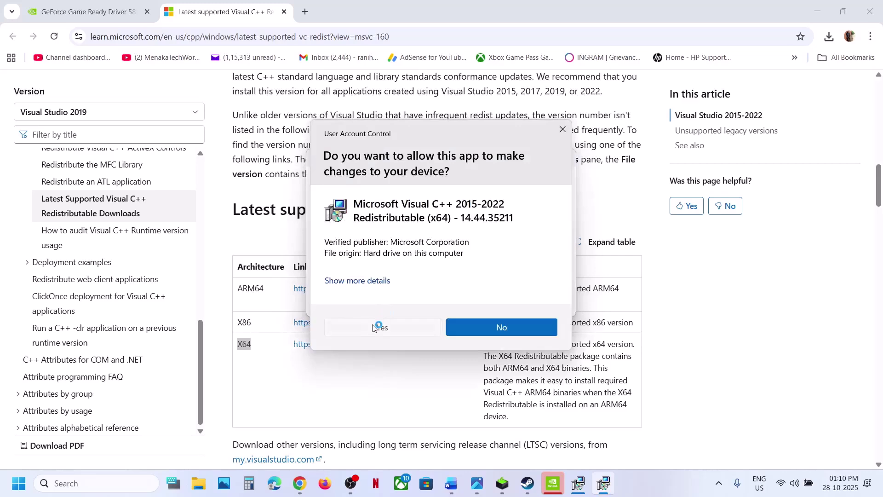
Step: Close both Setup Successful windows and bring up the Start menu's power options
click(578, 492)
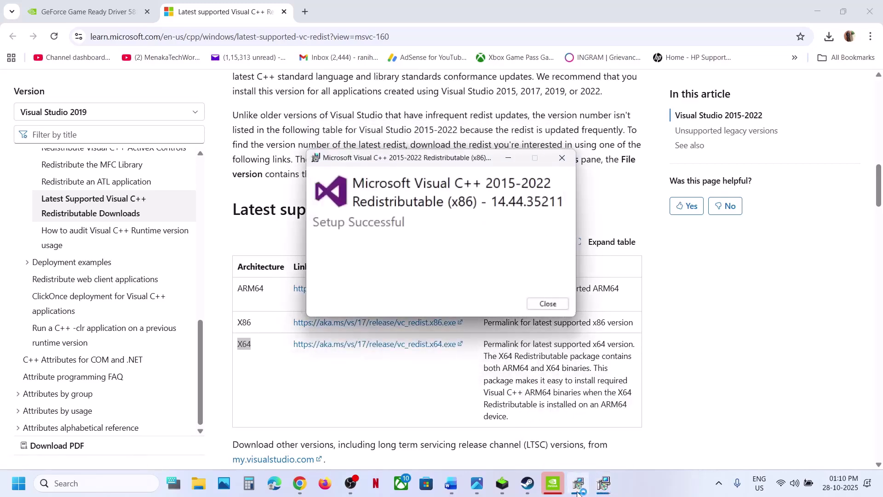
drag(445, 159, 212, 229)
click(541, 303)
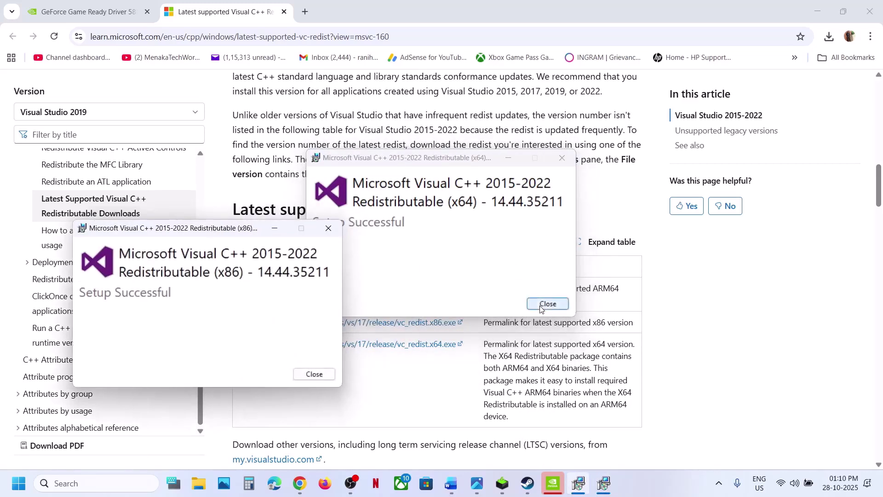
click(314, 373)
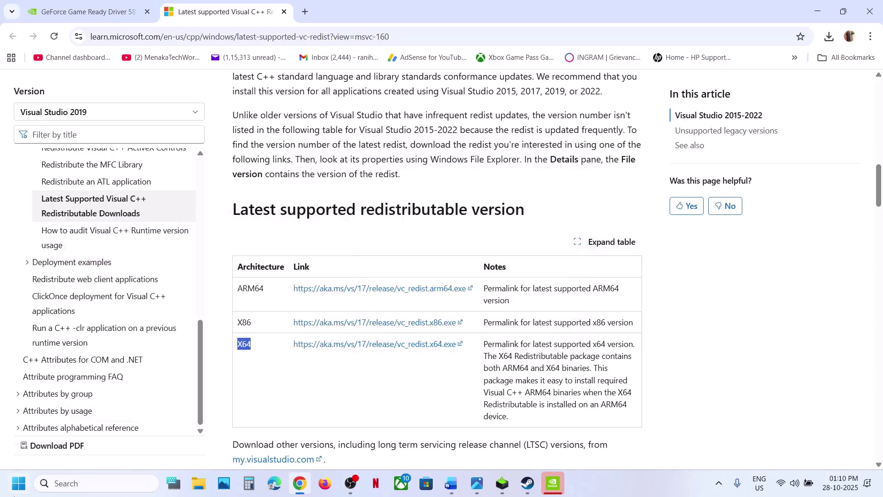
click(19, 483)
click(334, 443)
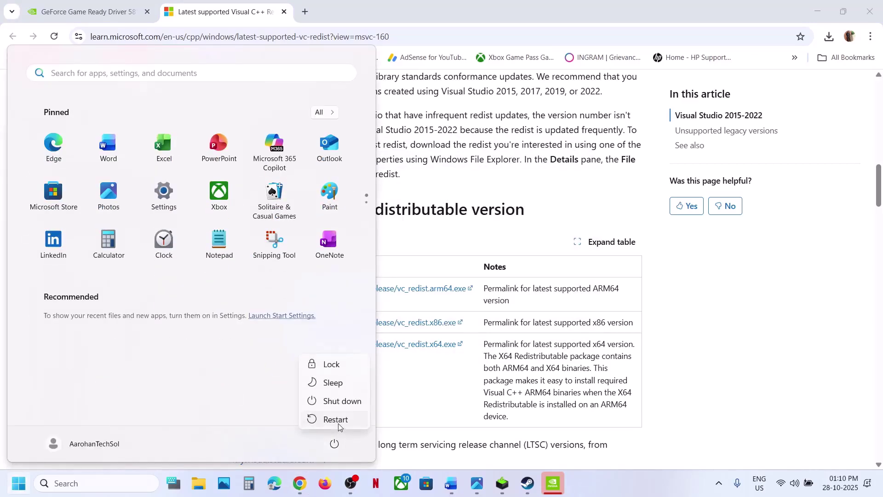
Step: Launch NVIDIA Control Panel from the desktop menu and enable Debug Mode under Help
click(451, 483)
scroll(317, 266, down, 3)
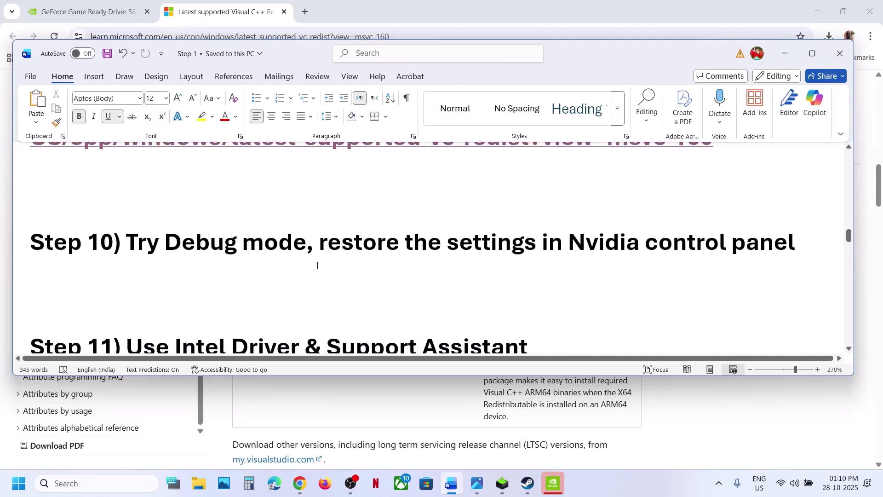
key(super+d)
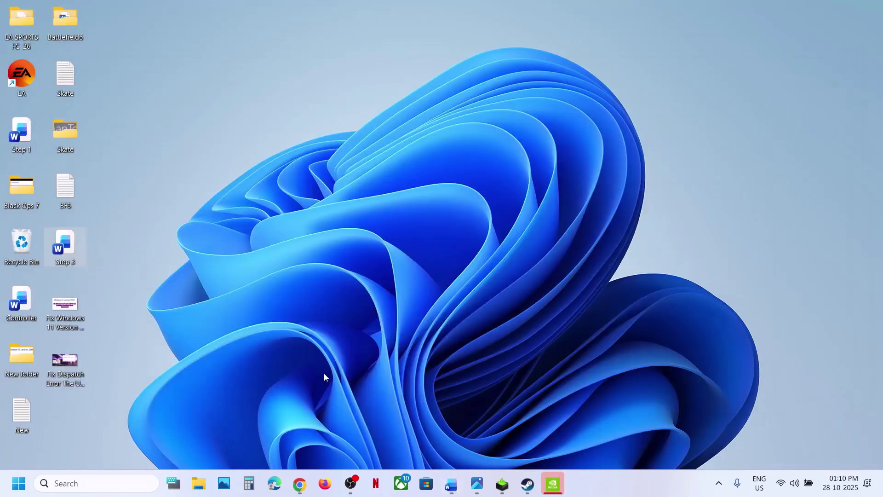
right_click(273, 154)
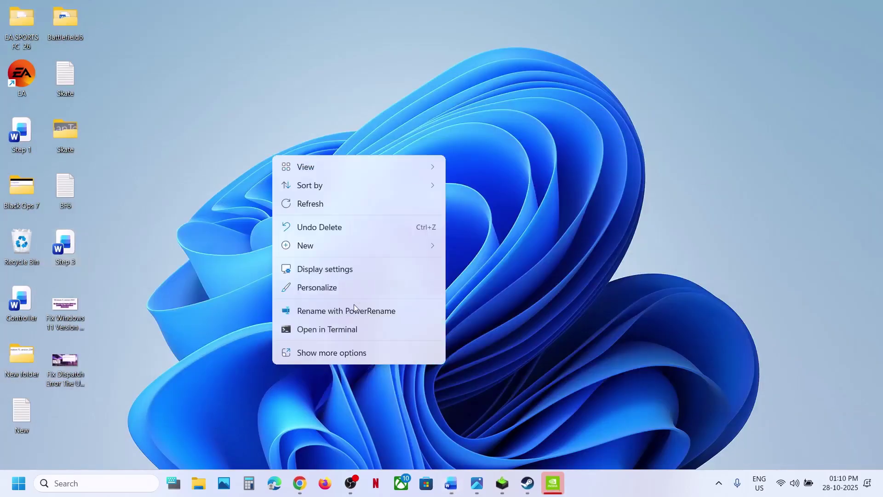
click(338, 355)
click(337, 255)
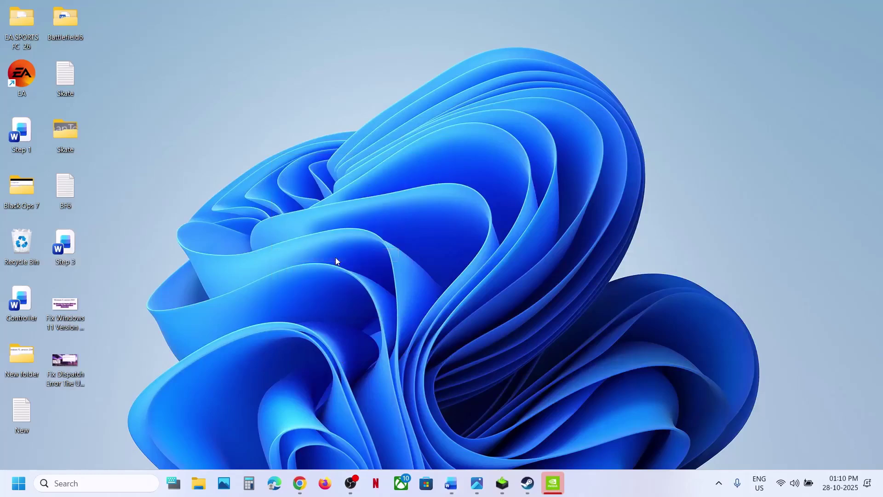
click(129, 19)
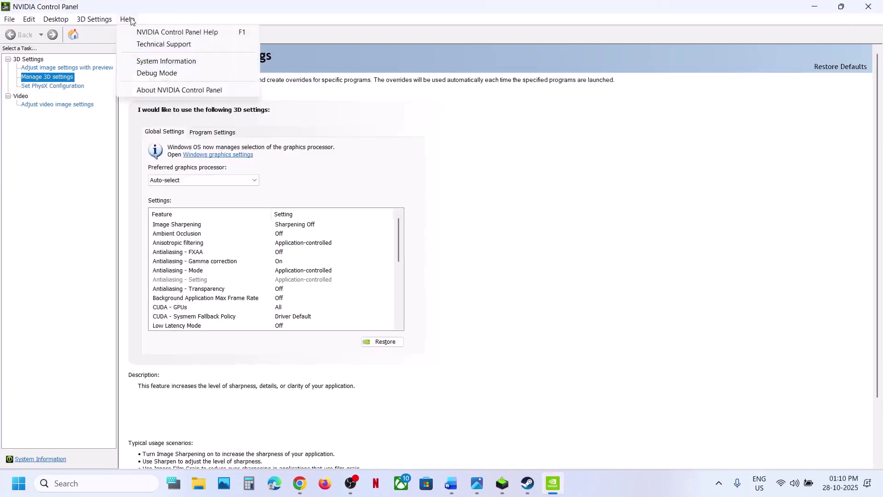
click(157, 73)
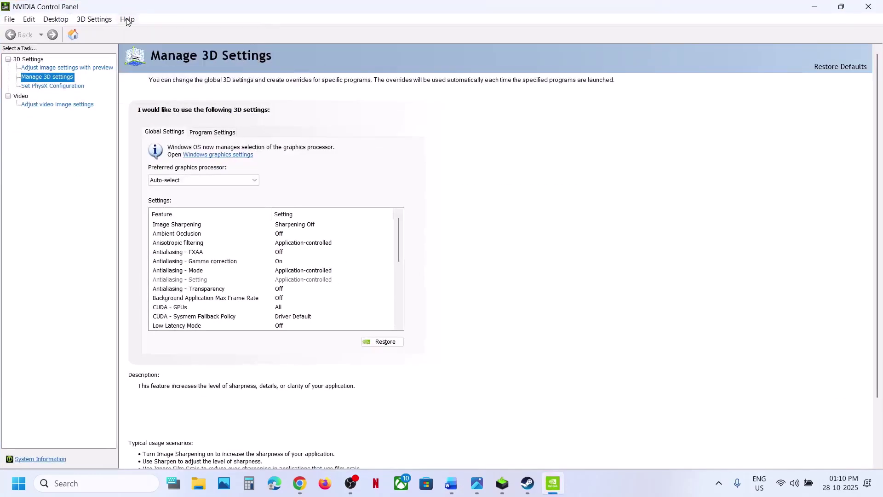
click(128, 20)
click(101, 185)
Step: Restore the Global 3D settings to defaults, then close NVIDIA Control Panel
click(451, 483)
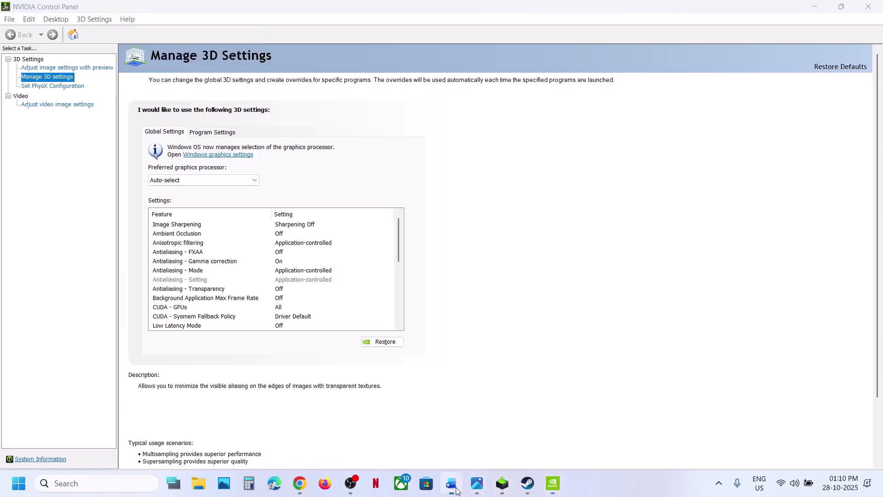
drag(324, 253, 644, 252)
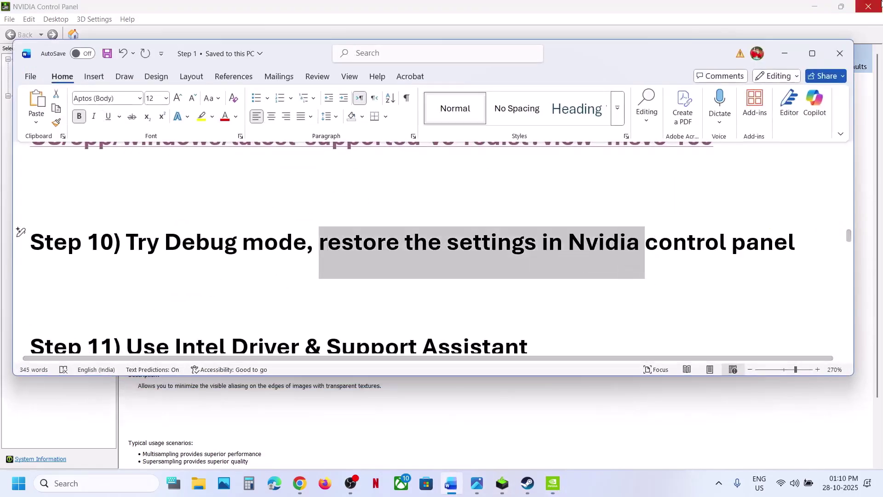
click(785, 55)
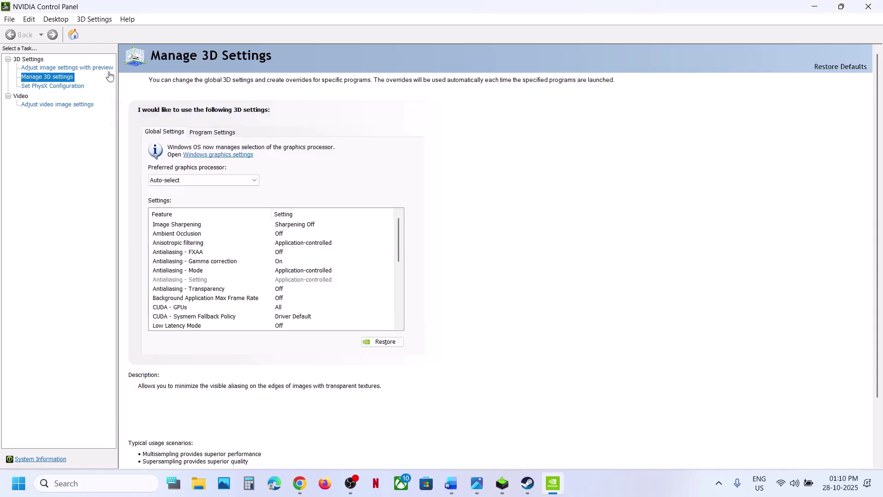
click(382, 341)
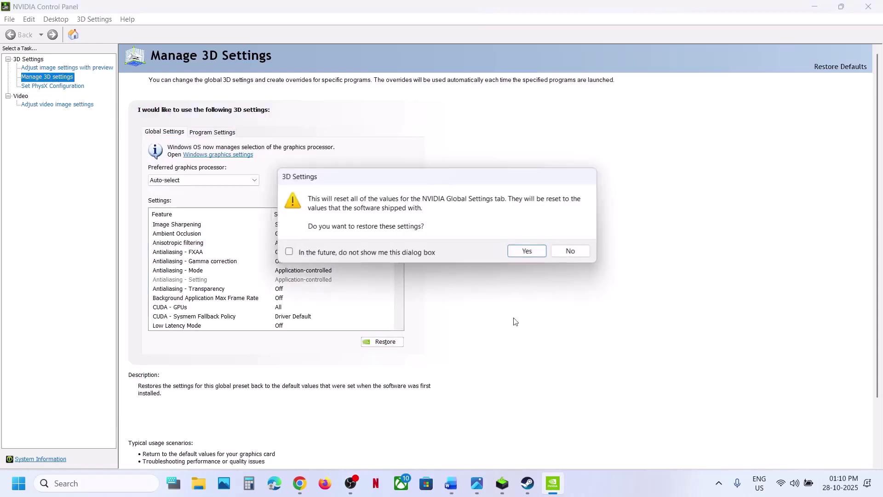
click(526, 254)
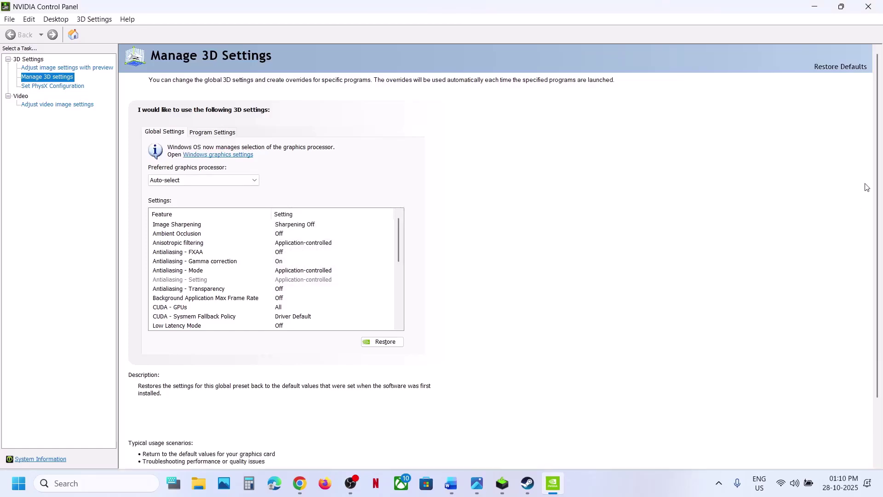
click(867, 7)
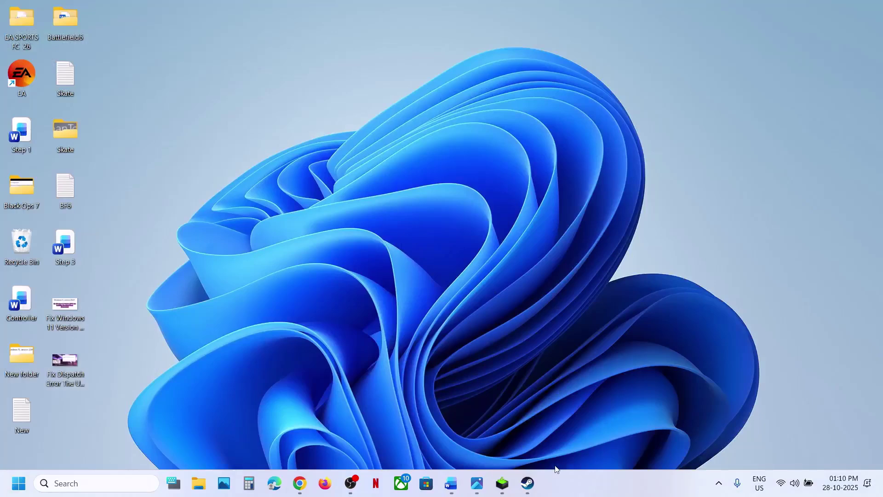
Step: Copy 'Intel Driver & Support Assistant' from Step 11 and search it in a new Chrome tab
click(528, 483)
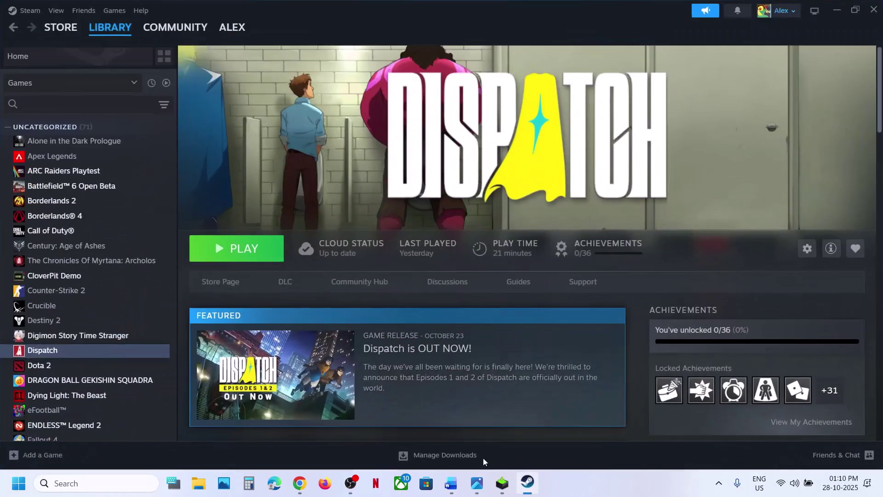
click(454, 491)
scroll(363, 310, down, 3)
scroll(475, 307, up, 2)
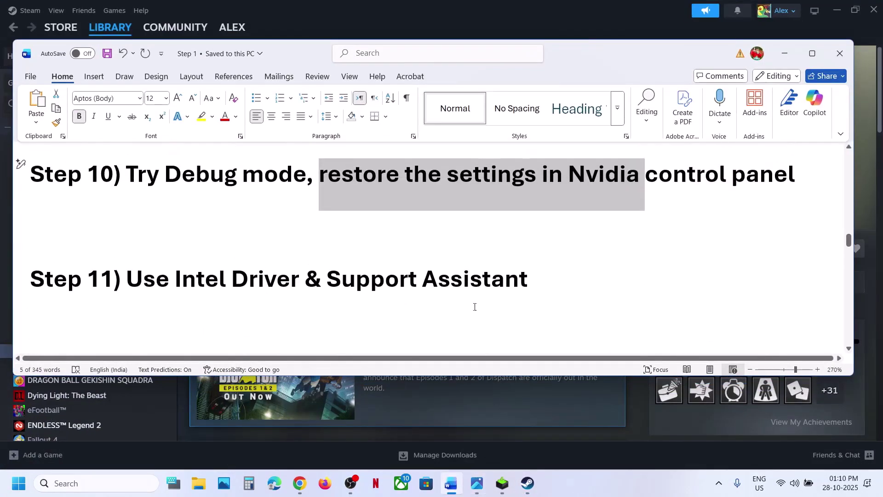
drag(536, 278, 198, 274)
key(ctrl+c)
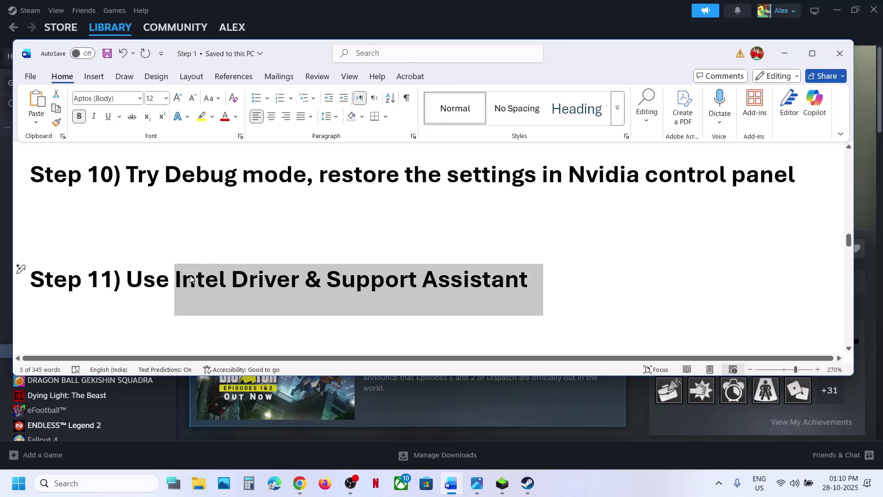
click(299, 483)
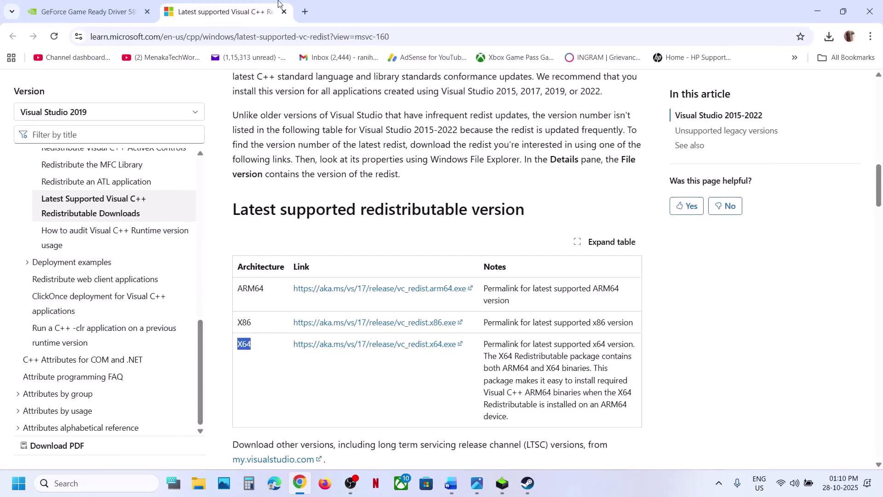
click(304, 12)
key(ctrl+v)
key(Return)
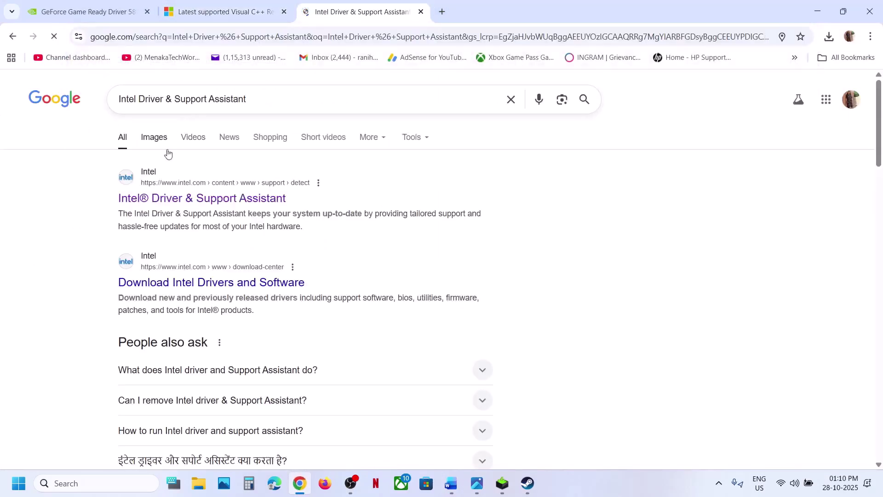
Step: Download the Intel DSA installer from Intel's page and start a Repair, approving UAC
click(160, 199)
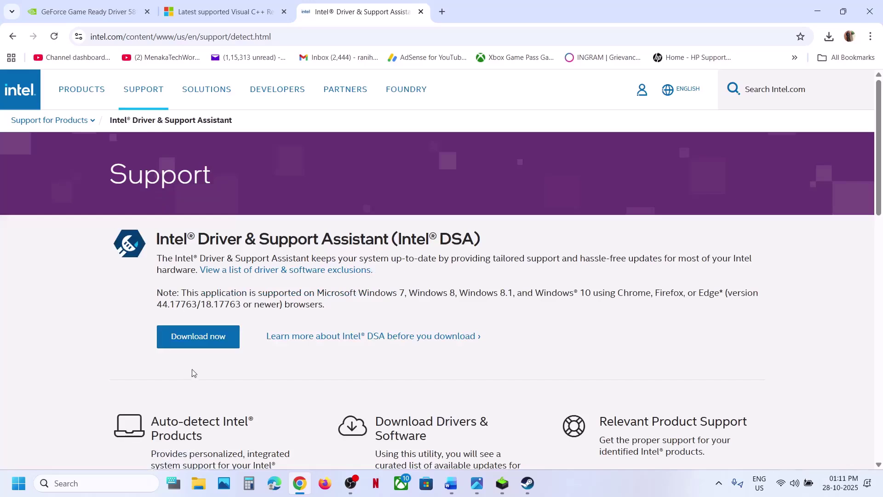
click(209, 340)
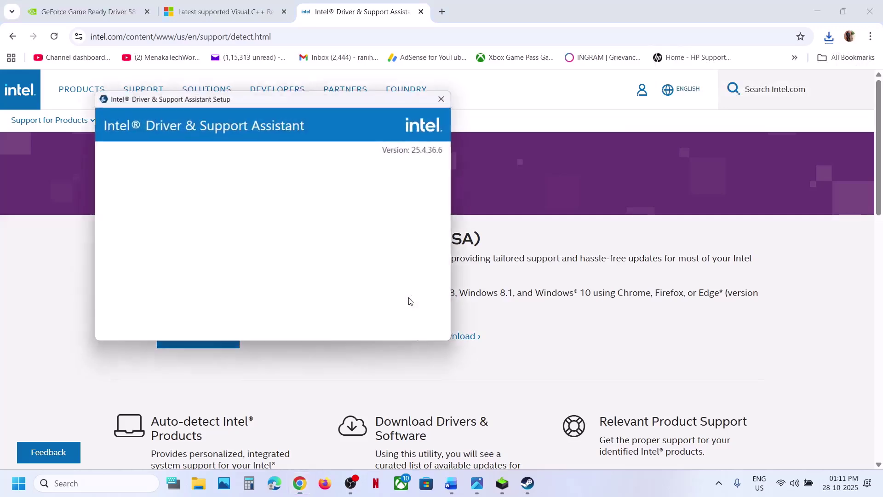
click(349, 327)
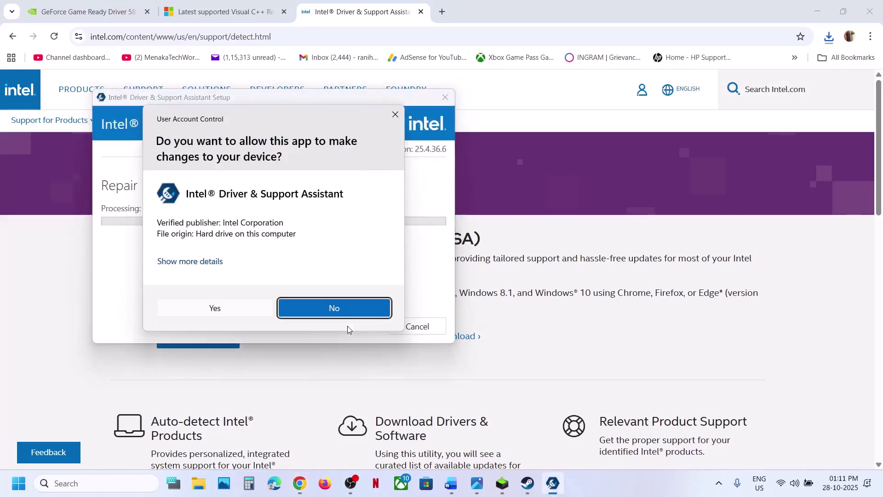
click(254, 309)
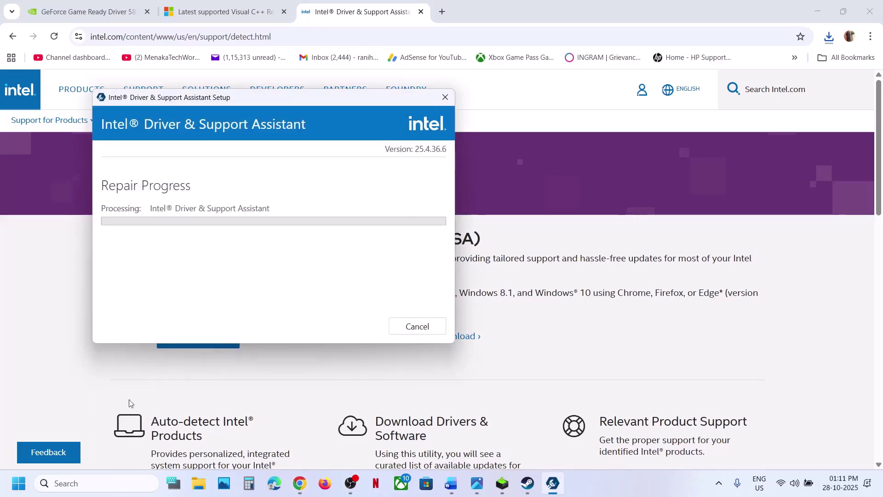
Step: Launch Intel Driver & Support Assistant from Windows Search and check the repair progress
click(105, 487)
key(ctrl+v)
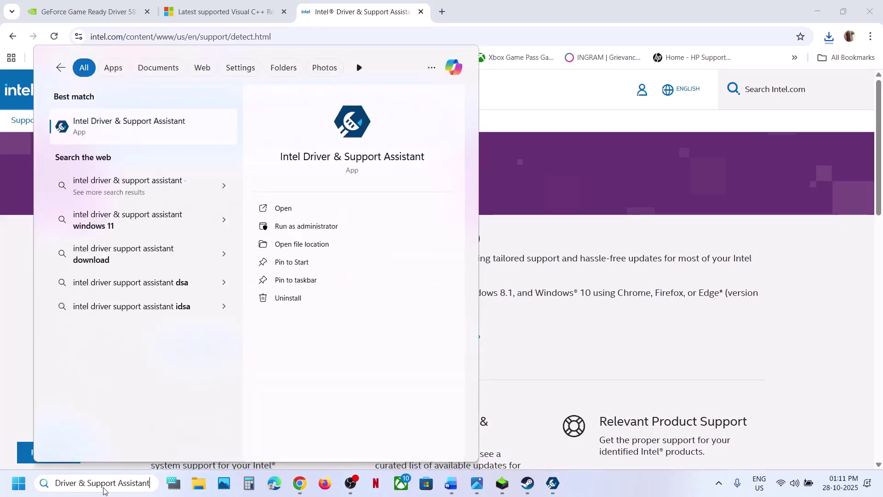
click(141, 129)
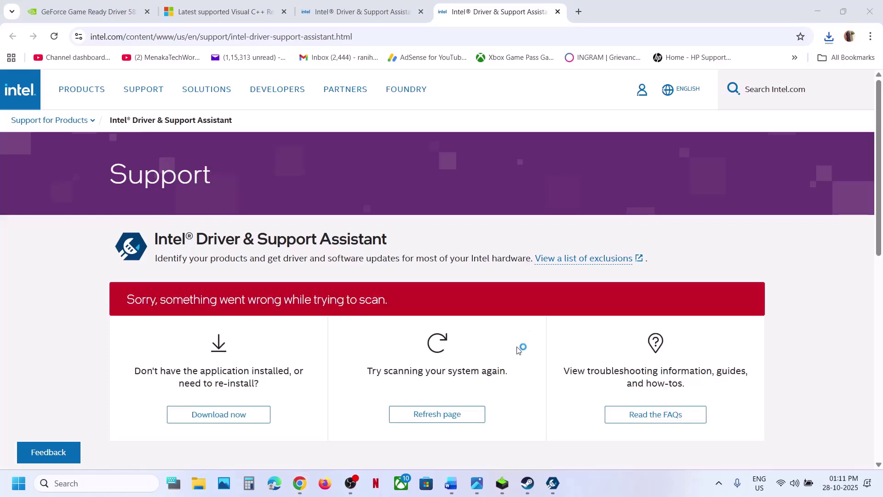
click(552, 484)
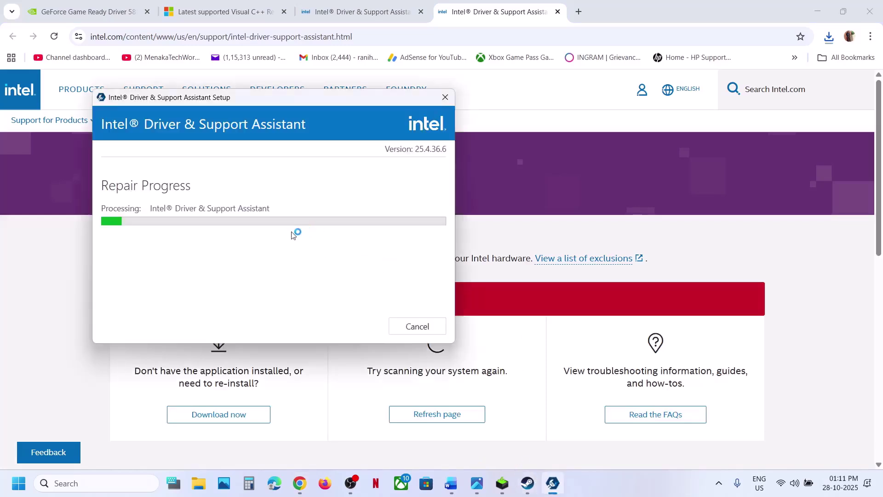
click(581, 212)
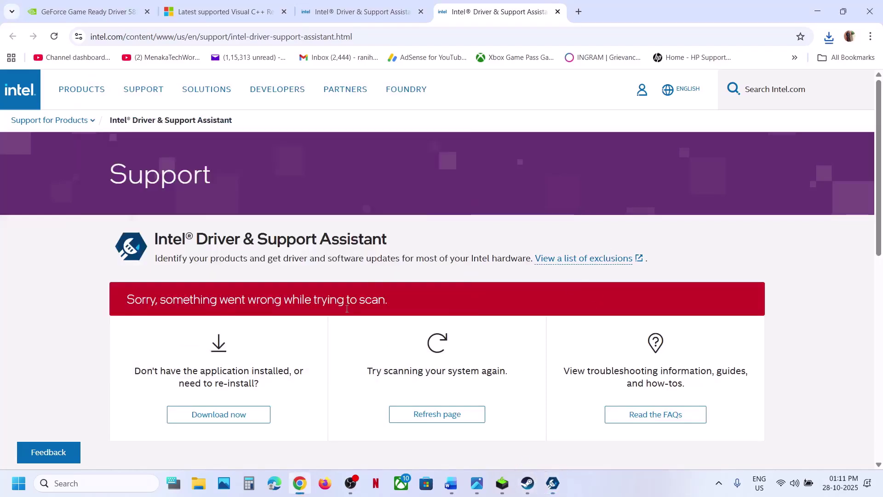
click(550, 484)
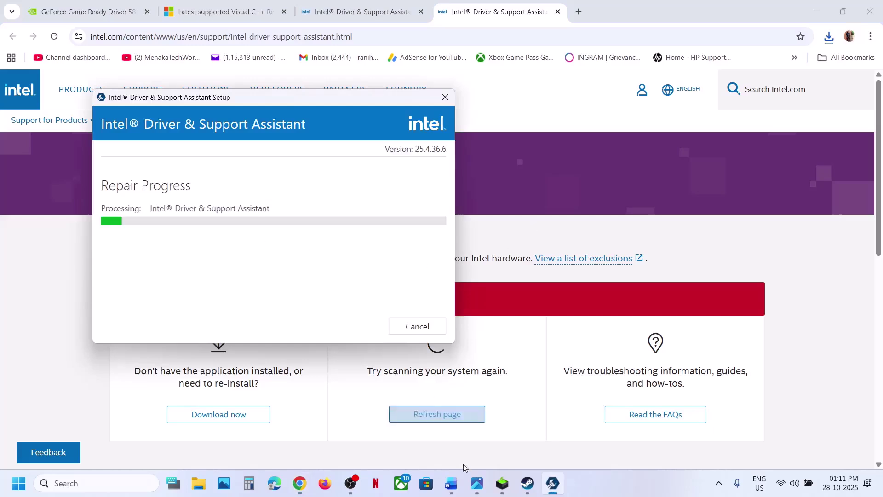
mouse_move(454, 493)
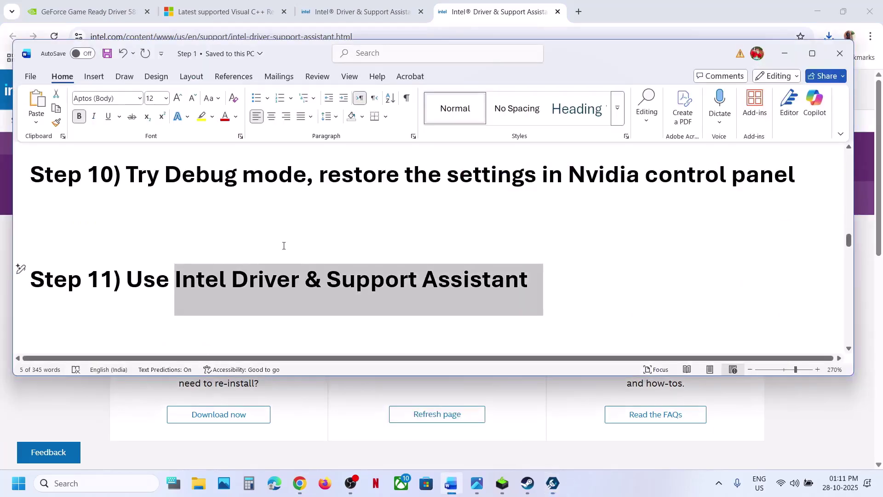
scroll(284, 246, down, 2)
key(super)
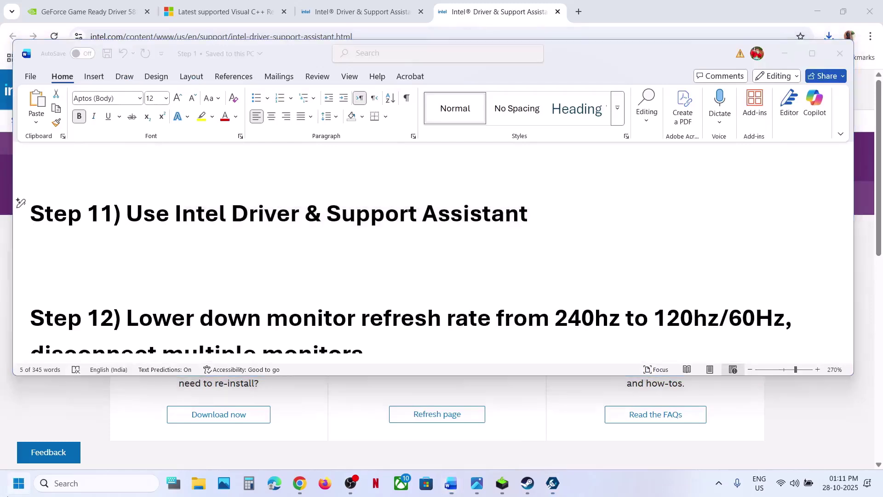
click(334, 444)
click(490, 252)
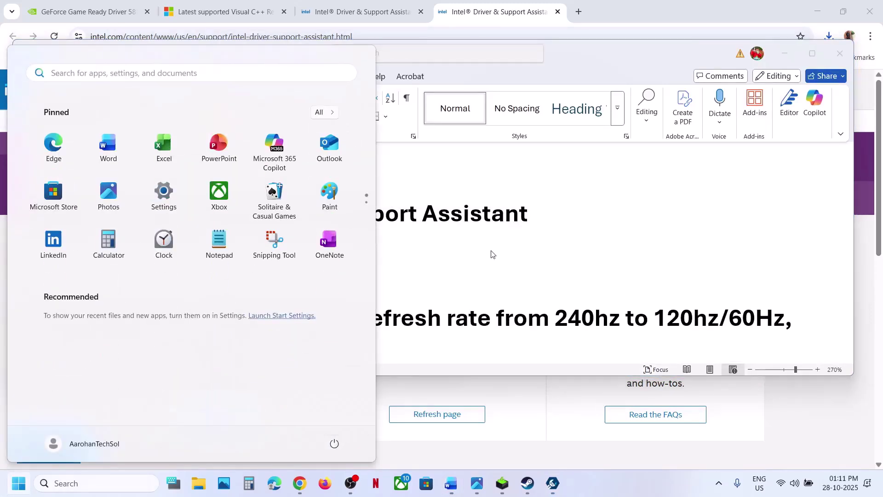
click(490, 252)
scroll(374, 286, down, 2)
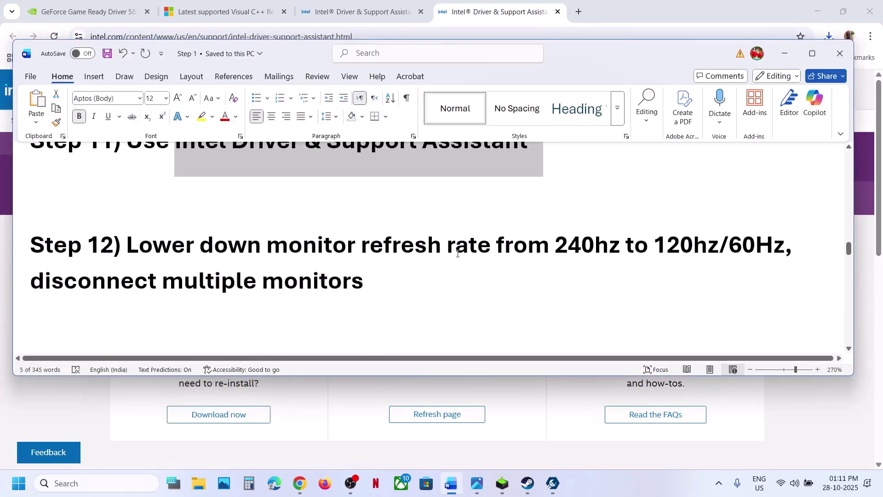
drag(560, 240, 606, 239)
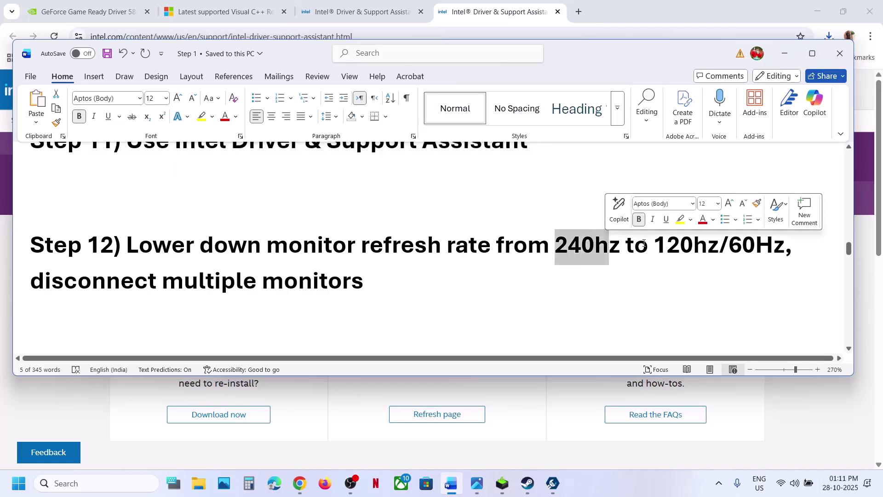
drag(627, 245, 784, 244)
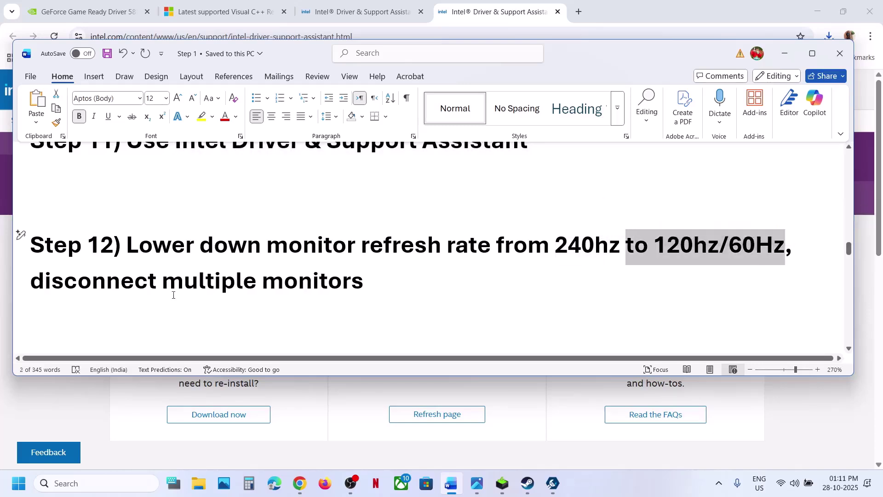
drag(38, 282, 305, 283)
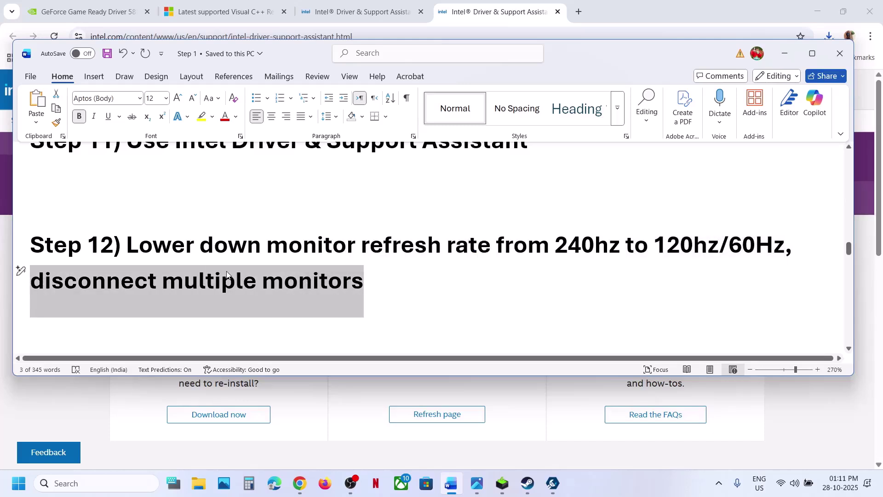
scroll(225, 267, down, 3)
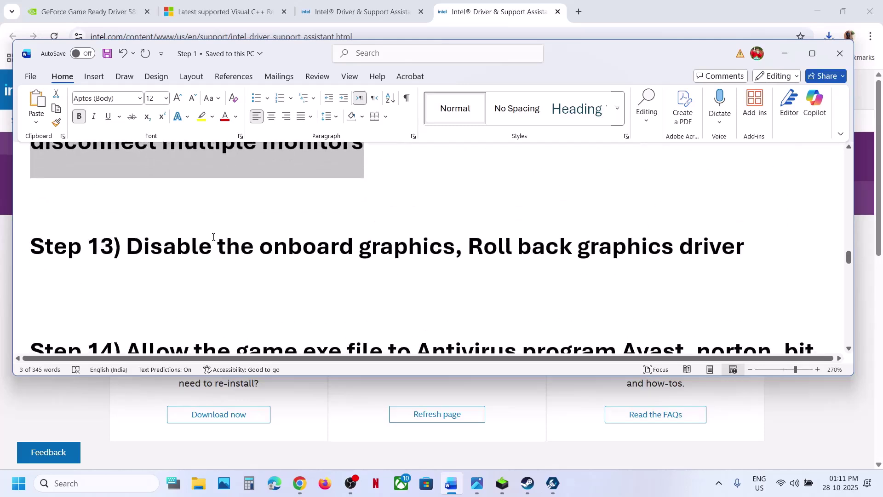
drag(212, 237, 516, 246)
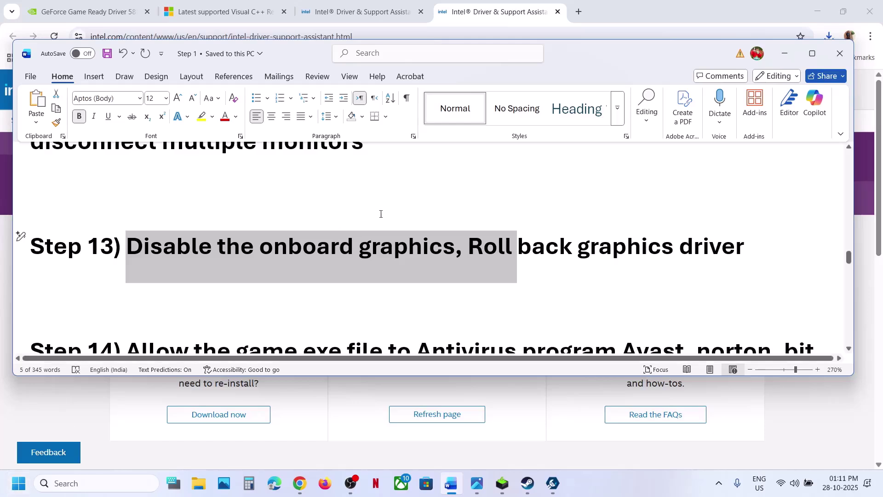
right_click(7, 495)
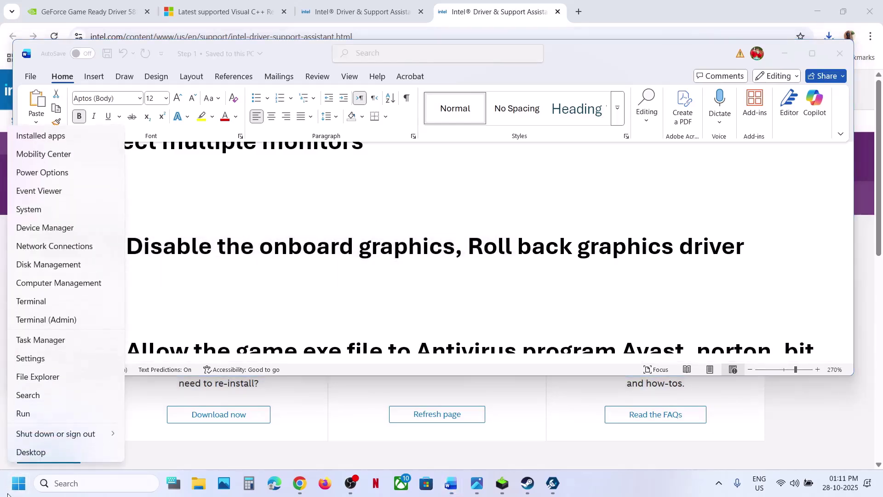
click(45, 228)
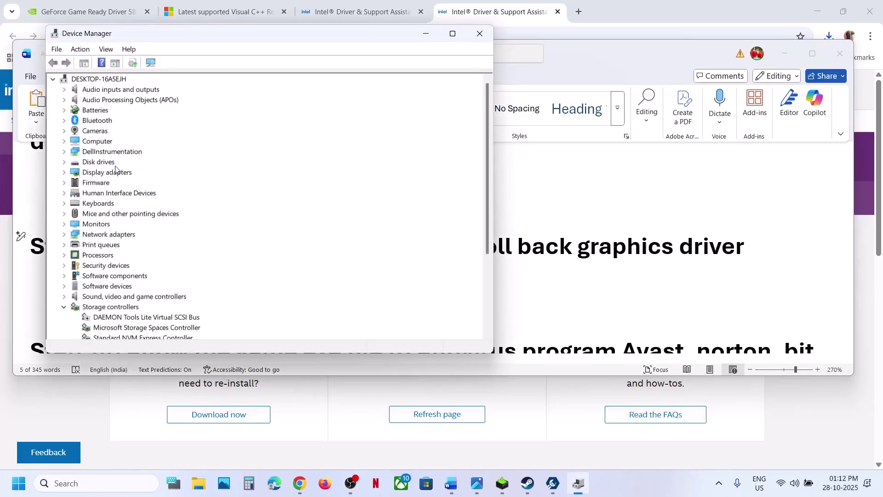
click(64, 173)
click(115, 183)
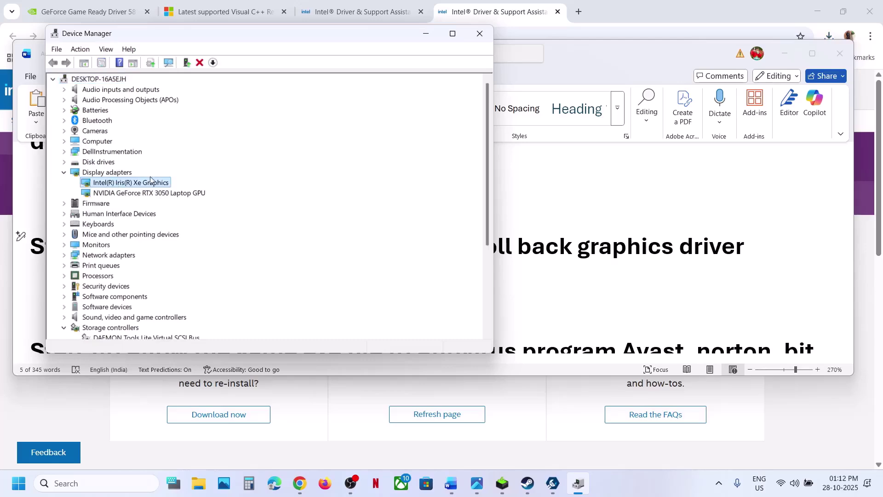
right_click(135, 185)
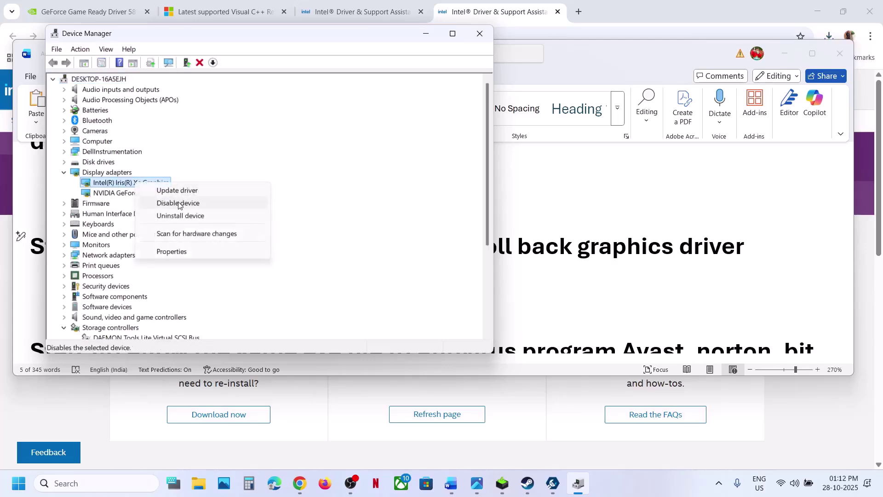
click(527, 483)
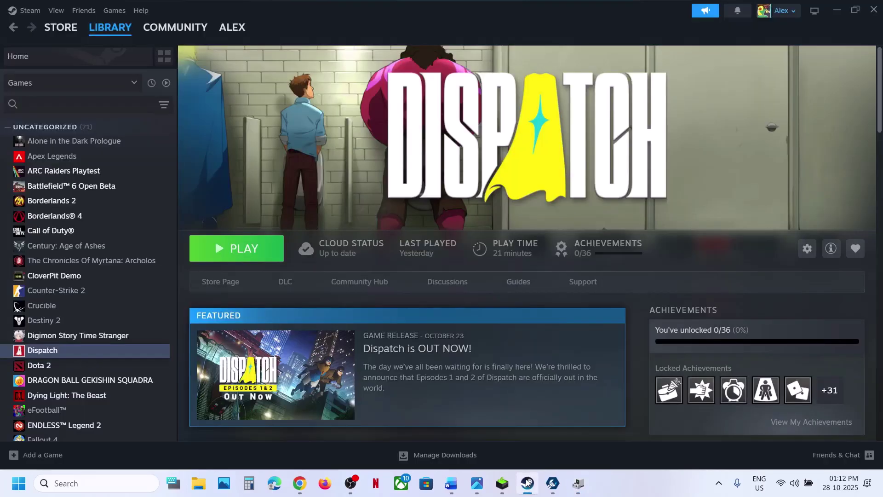
click(527, 482)
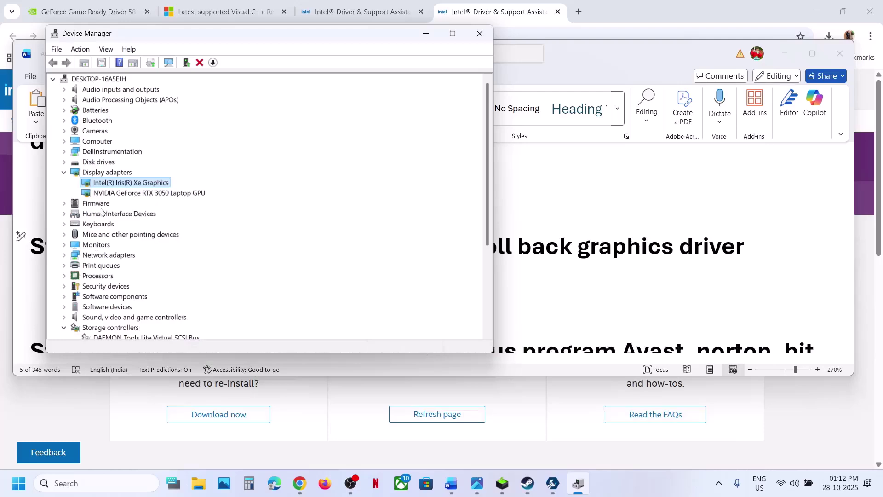
right_click(114, 182)
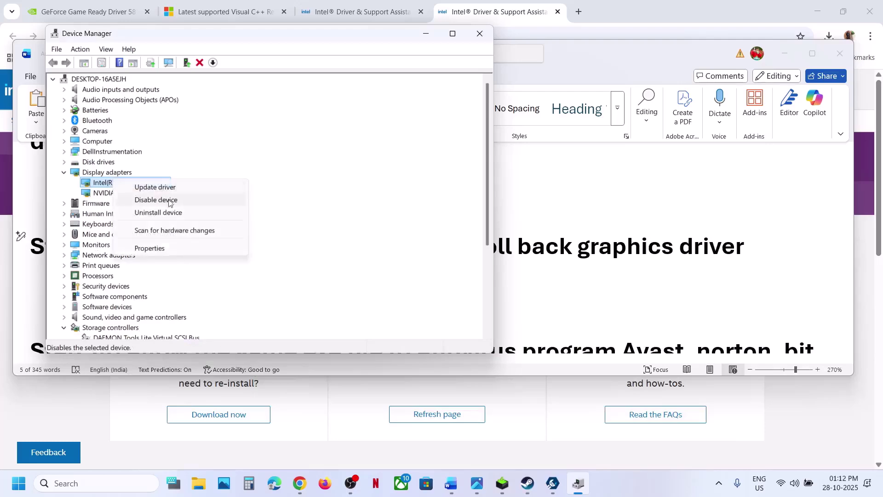
click(420, 103)
Step: Open Windows Security's Ransomware protection allowed-apps list for Controlled folder access
click(480, 34)
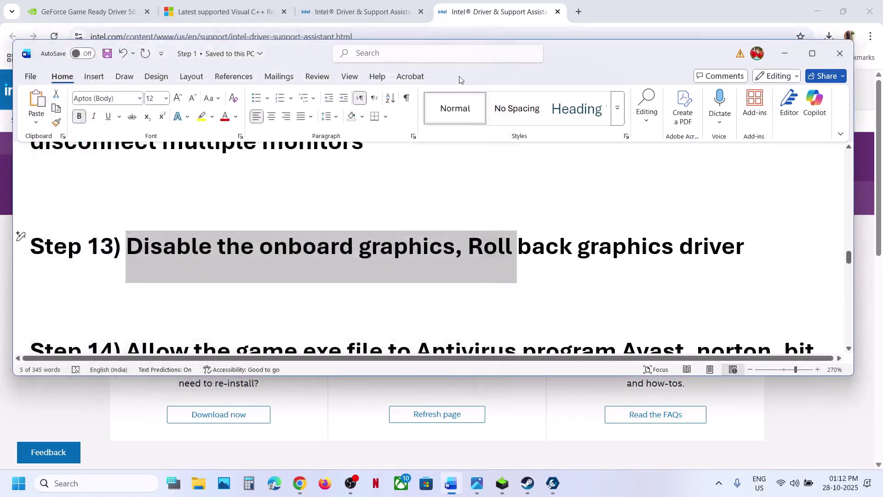
scroll(353, 227, down, 3)
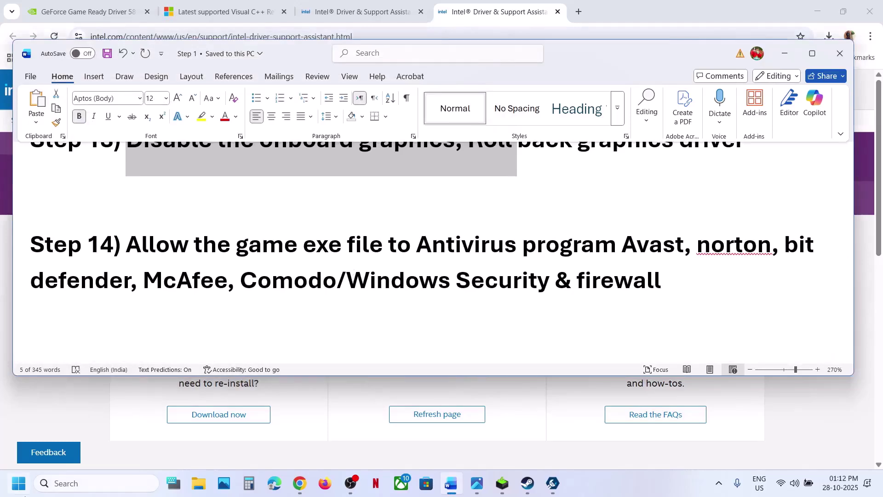
key(super)
click(169, 205)
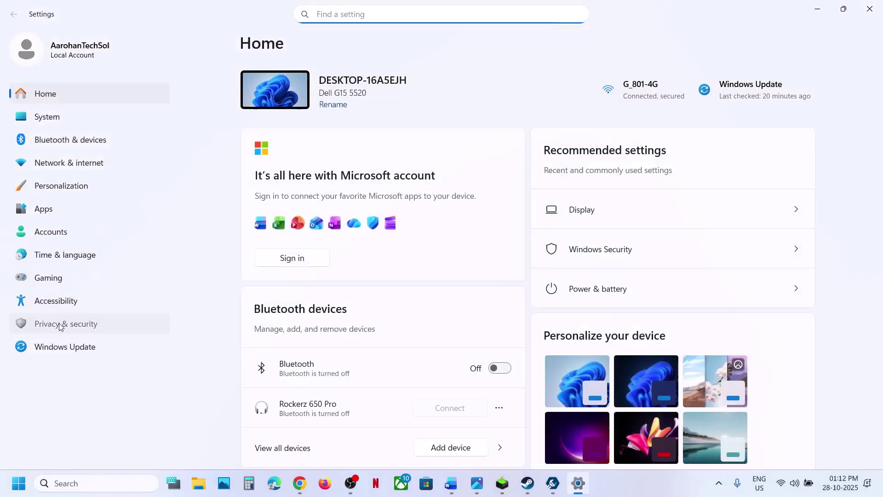
click(60, 326)
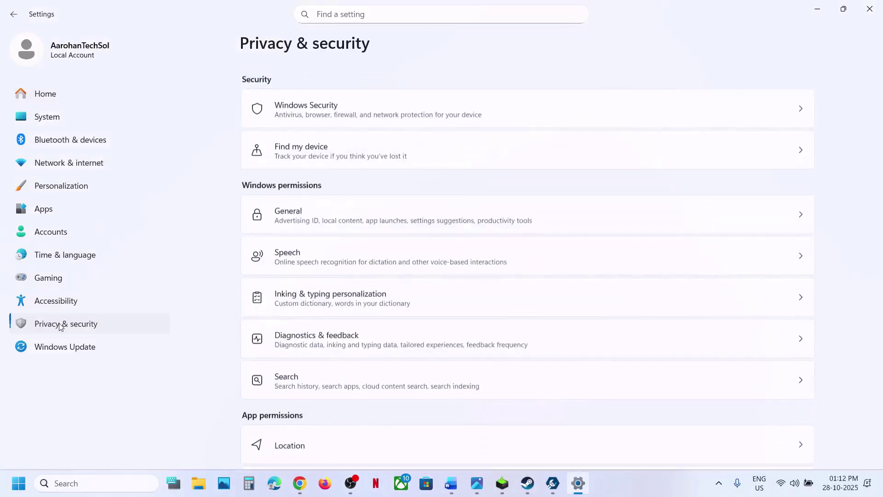
click(323, 119)
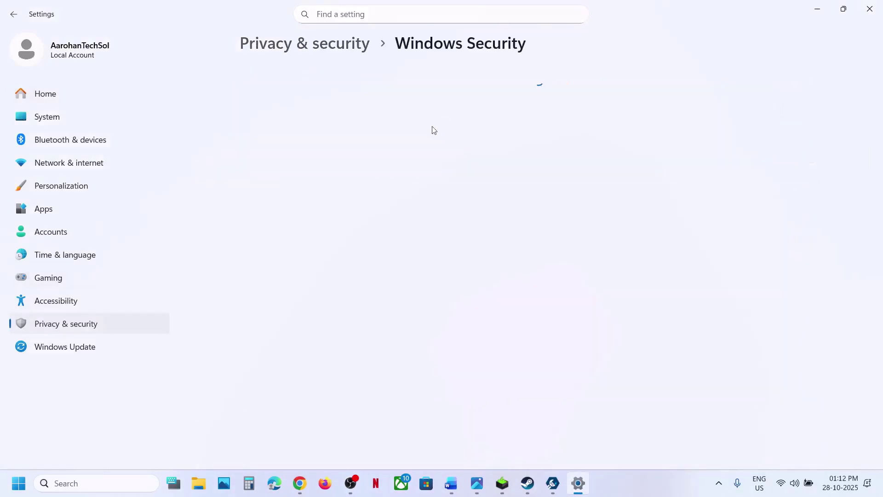
click(328, 164)
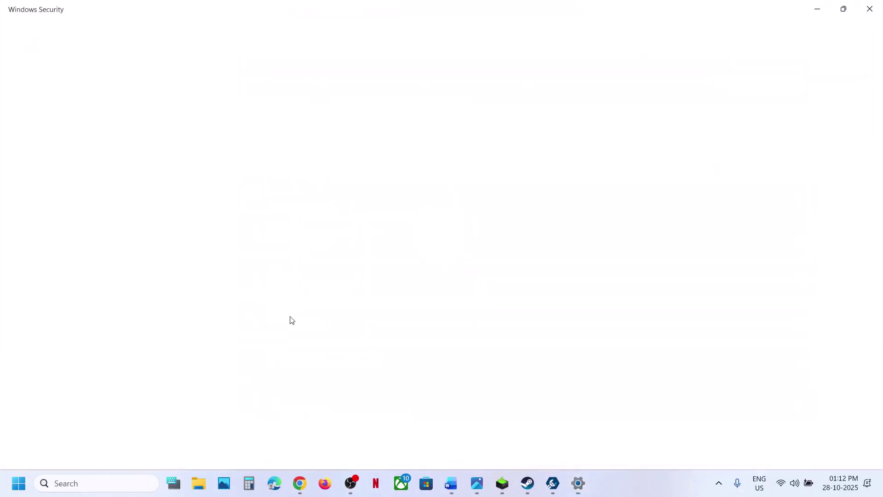
scroll(290, 319, down, 3)
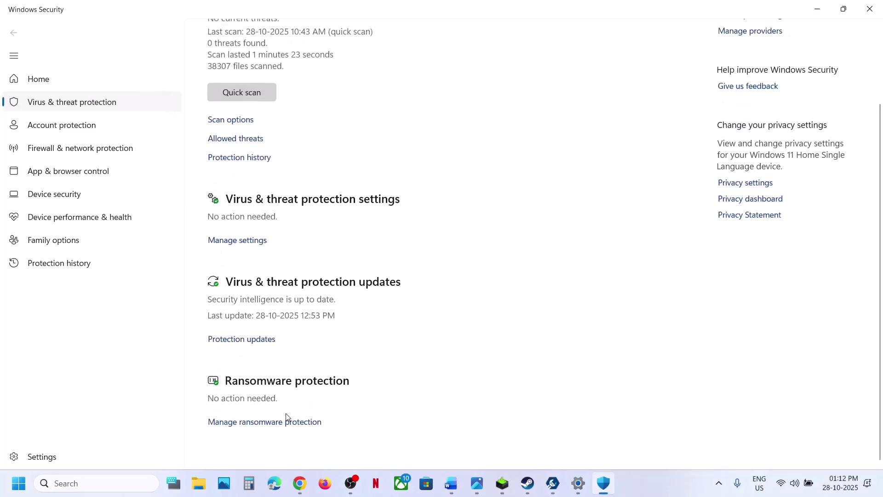
click(282, 420)
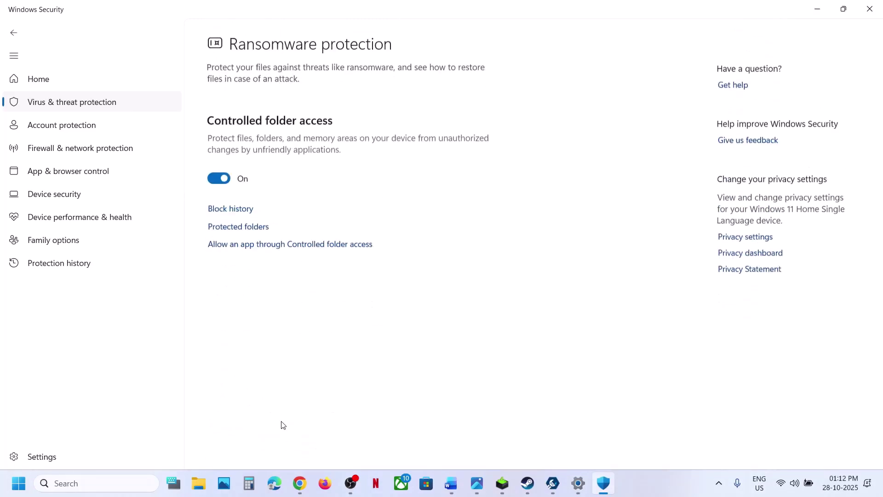
click(296, 243)
click(394, 338)
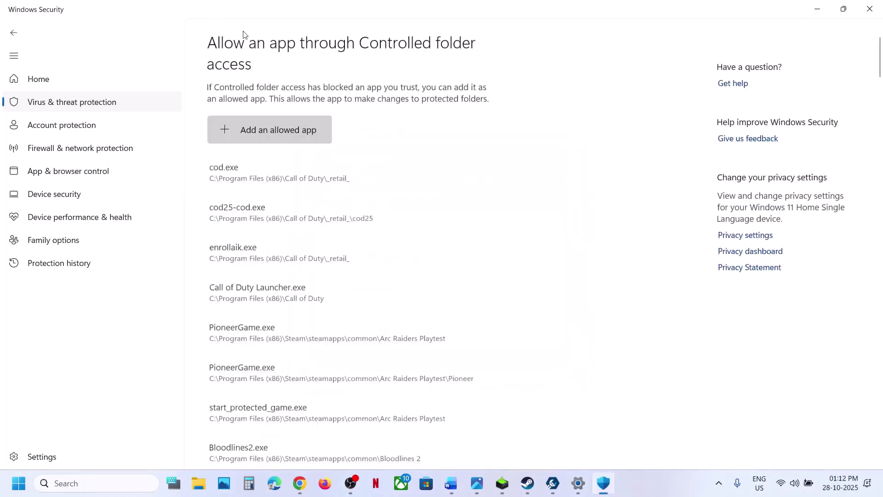
Step: Allow Dispatch-Win64-Shipping and the Dispatch application through Controlled folder access
click(249, 123)
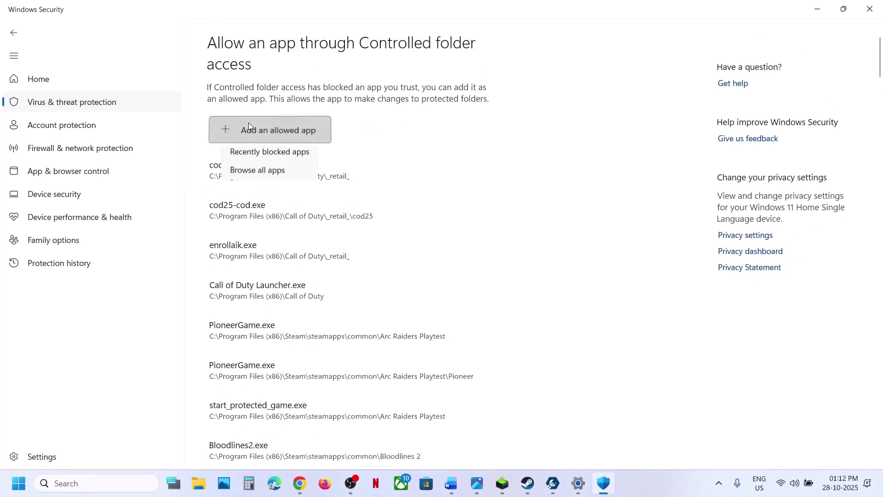
click(258, 176)
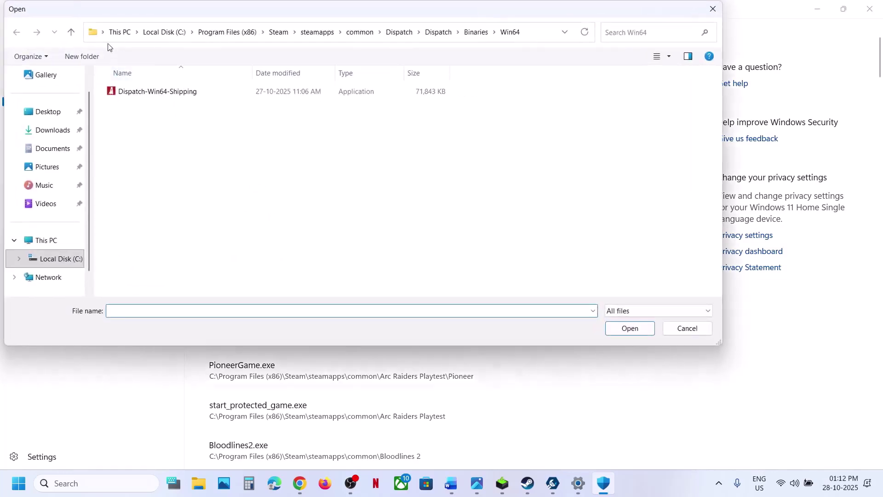
click(130, 92)
click(621, 330)
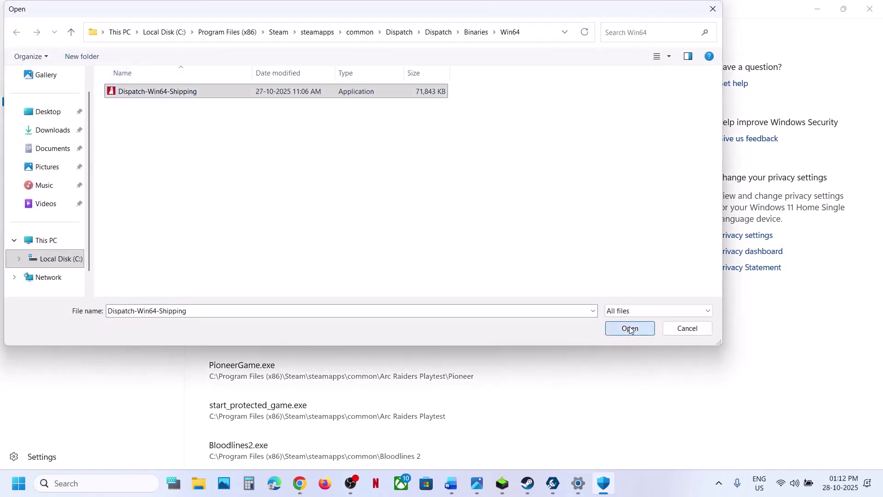
click(247, 119)
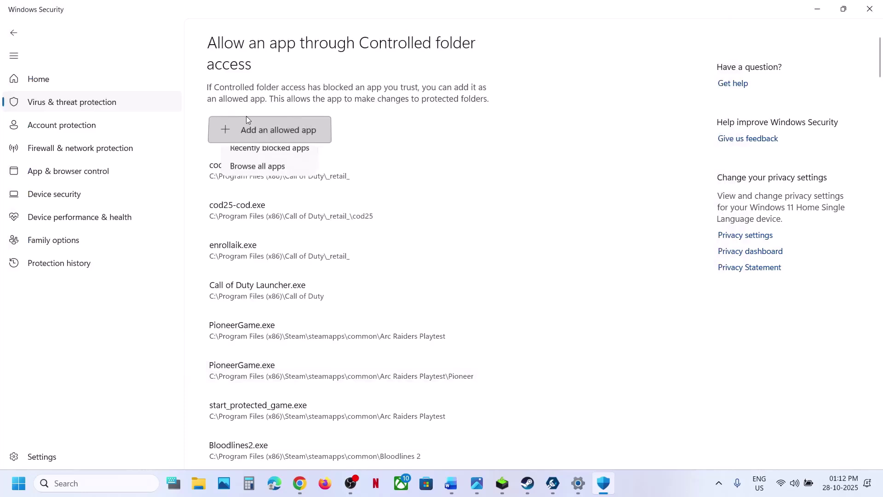
click(258, 177)
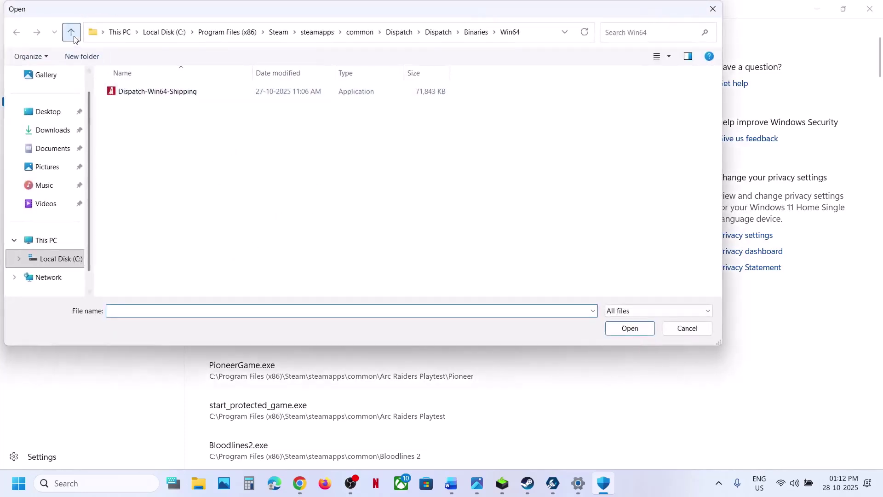
click(71, 32)
click(71, 32)
click(72, 32)
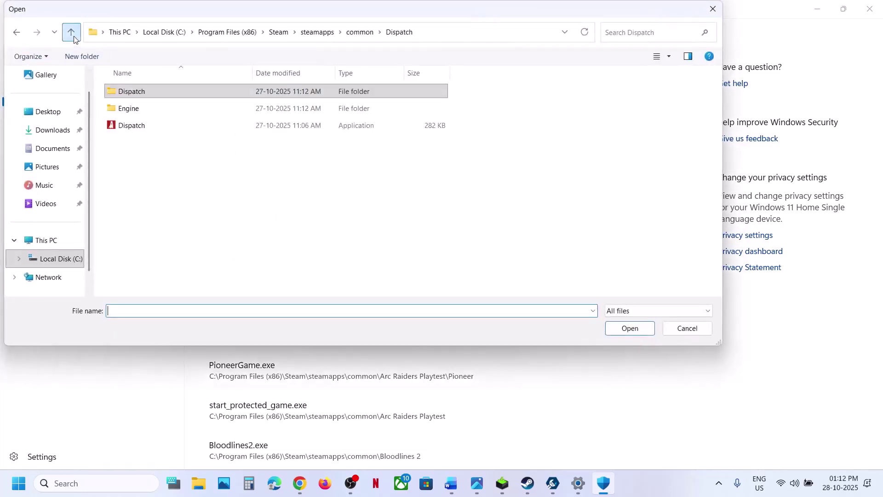
click(136, 129)
click(627, 337)
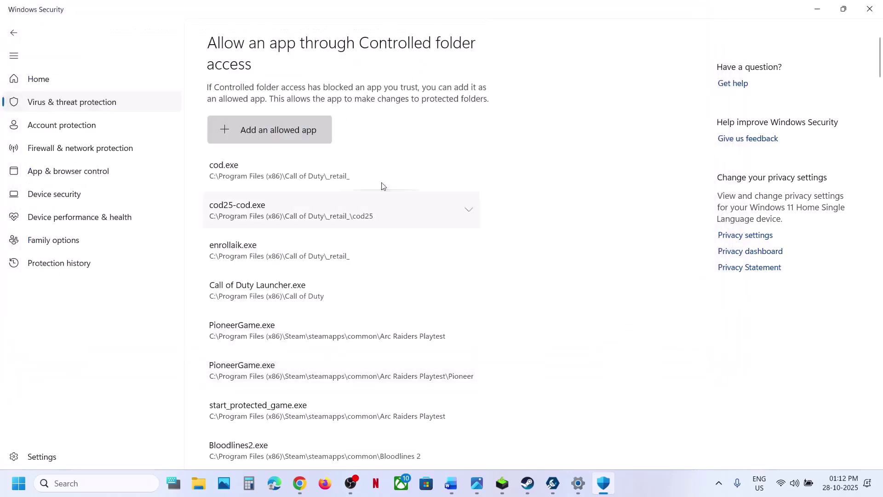
Step: Search 'control' to open Control Panel's System and Security page
click(85, 482)
text(c)
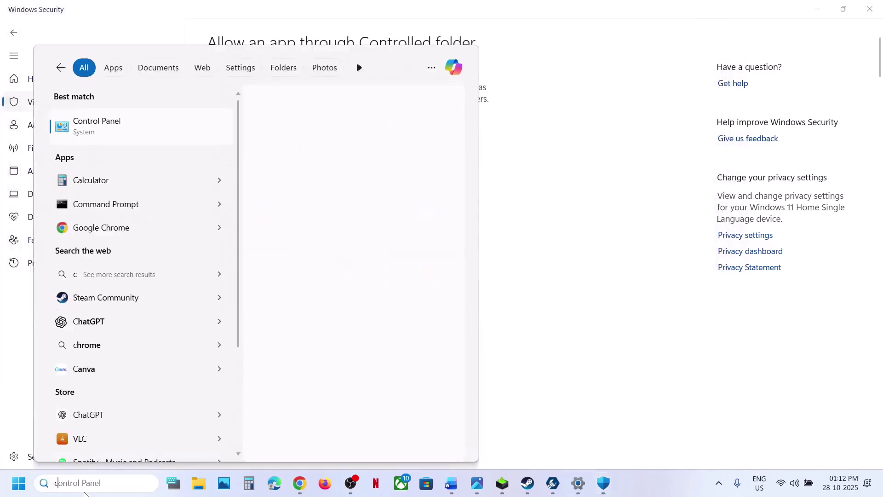
text(ontrol)
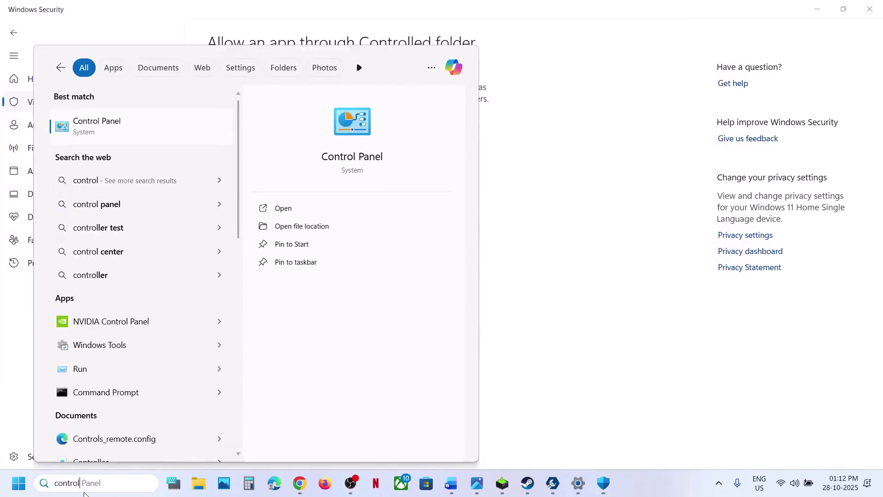
key(Return)
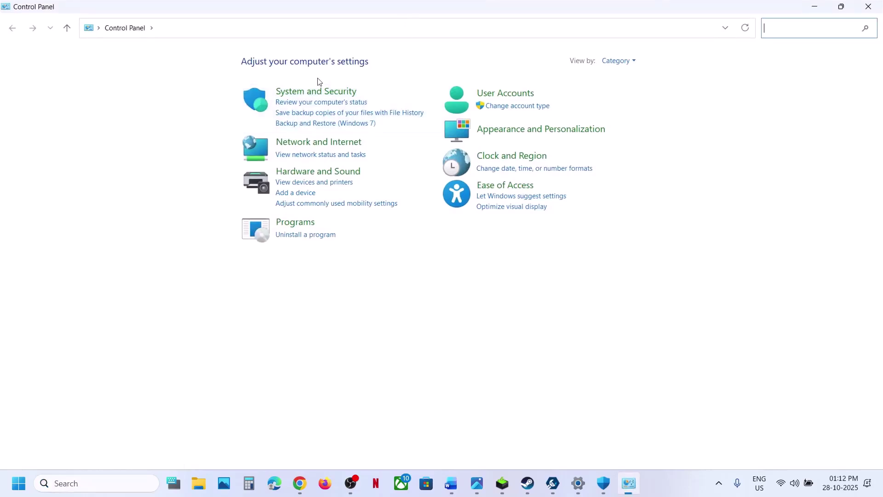
click(304, 90)
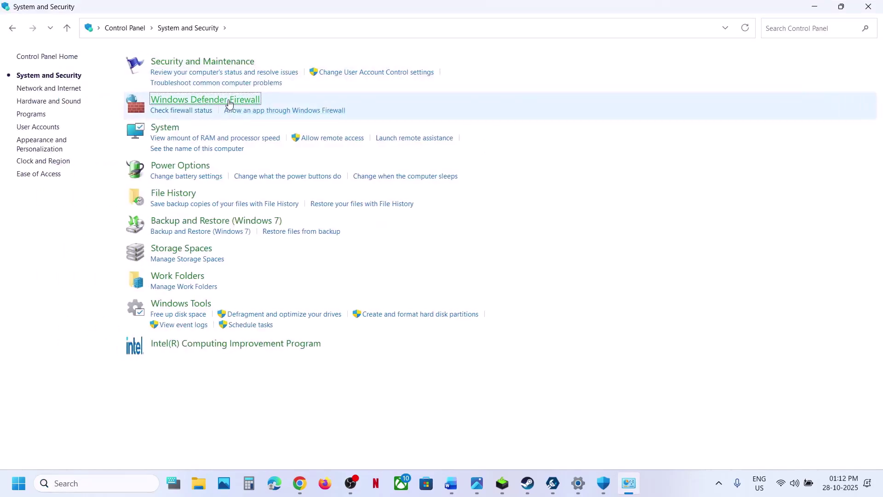
Step: Add Dispatch-Win64-Shipping to Windows Defender Firewall's allowed apps; it's already listed
click(211, 102)
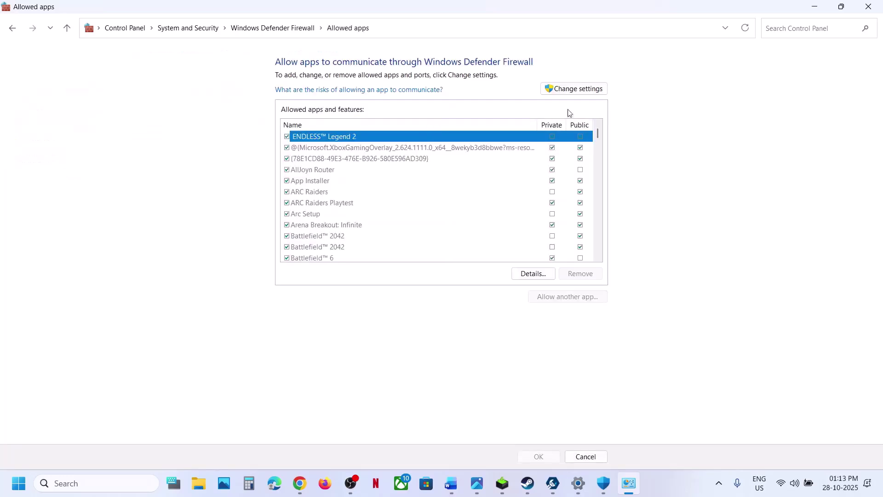
click(575, 88)
click(555, 298)
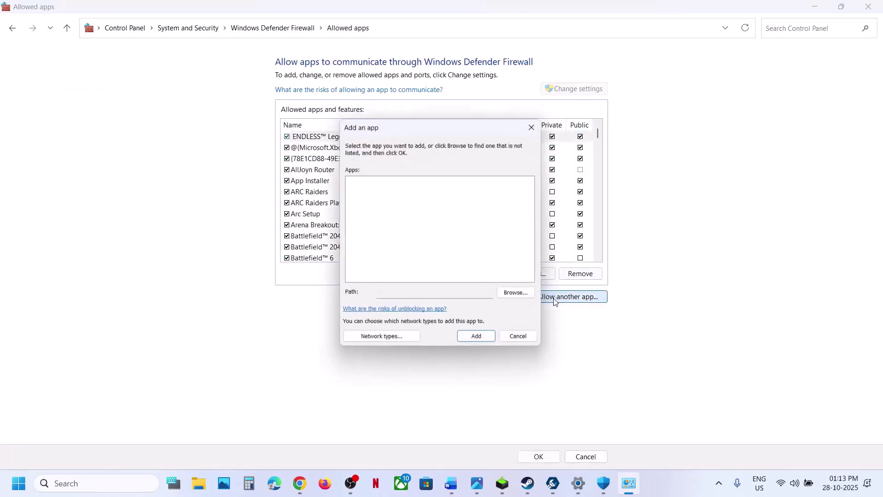
click(519, 295)
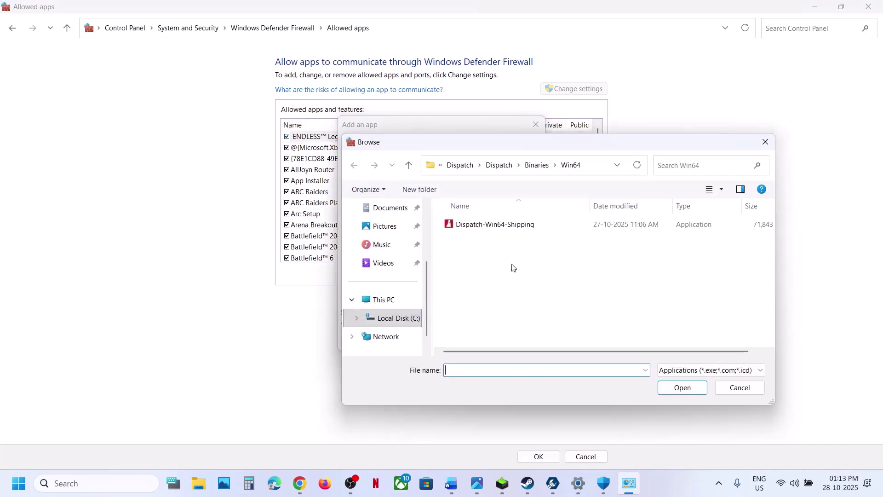
click(488, 225)
click(669, 390)
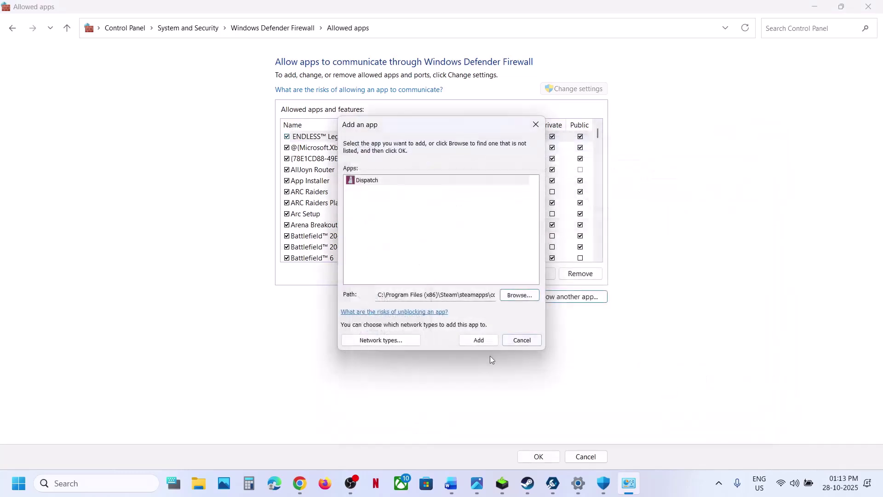
click(476, 341)
click(501, 283)
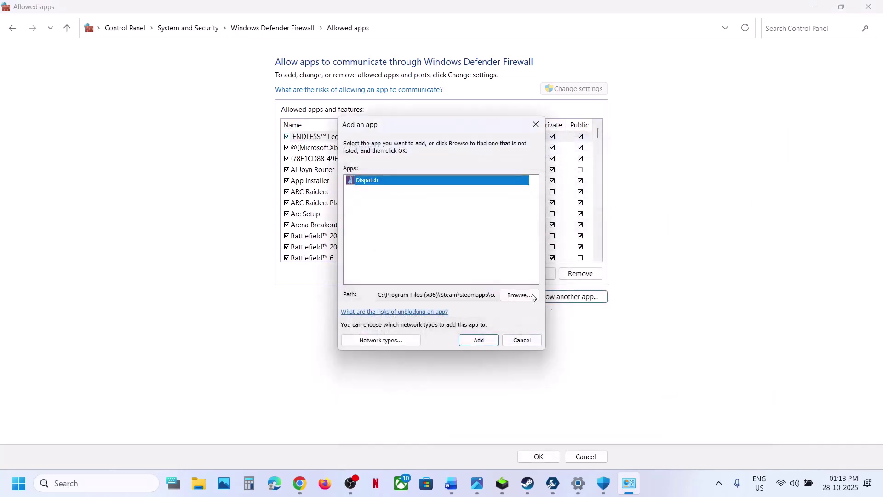
Step: Add the main Dispatch application too, dismiss the already-listed error and close the windows
click(520, 295)
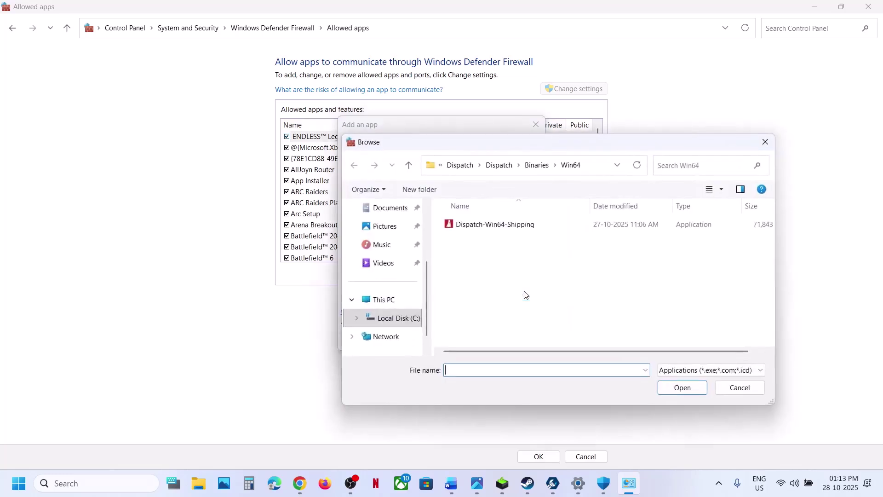
click(408, 165)
click(409, 165)
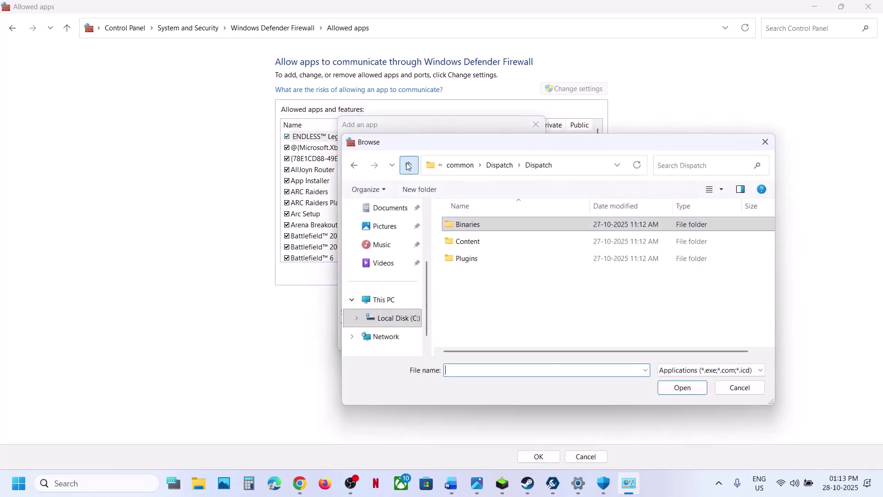
click(408, 165)
click(462, 258)
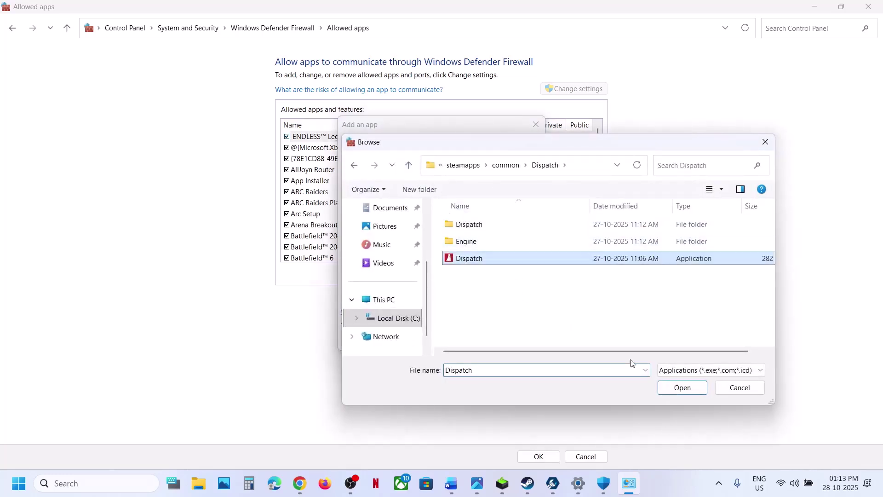
click(680, 387)
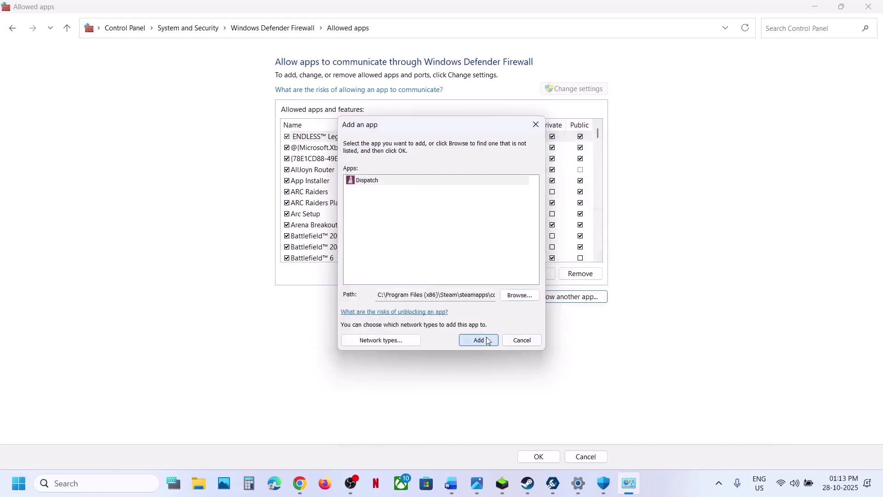
click(479, 340)
click(501, 283)
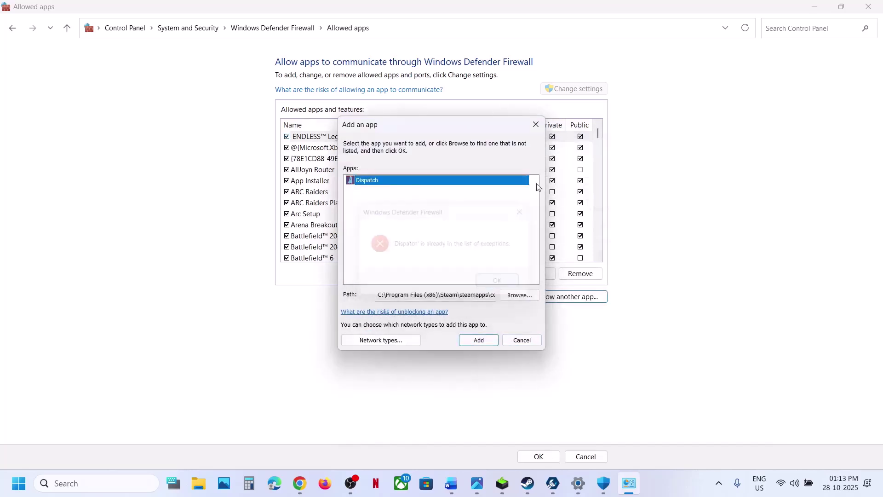
click(536, 127)
click(868, 9)
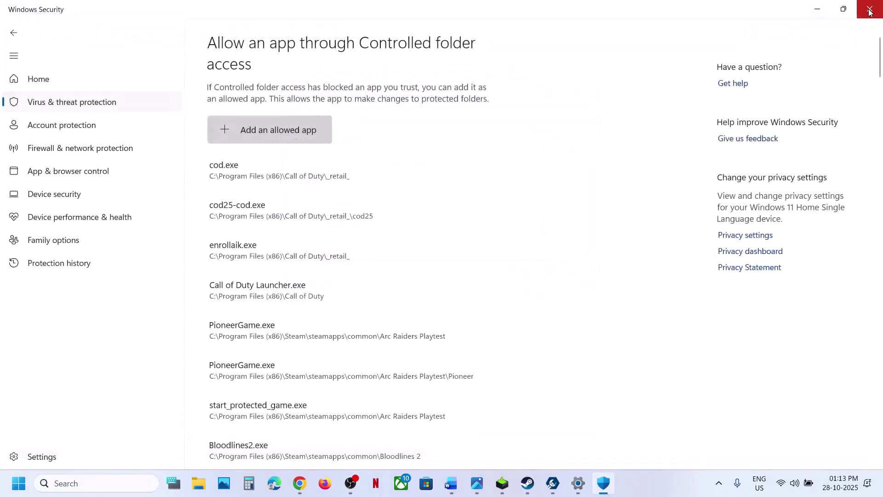
Step: Close Windows Security, then start a check for updates on Settings' Windows Update page
click(869, 10)
click(868, 10)
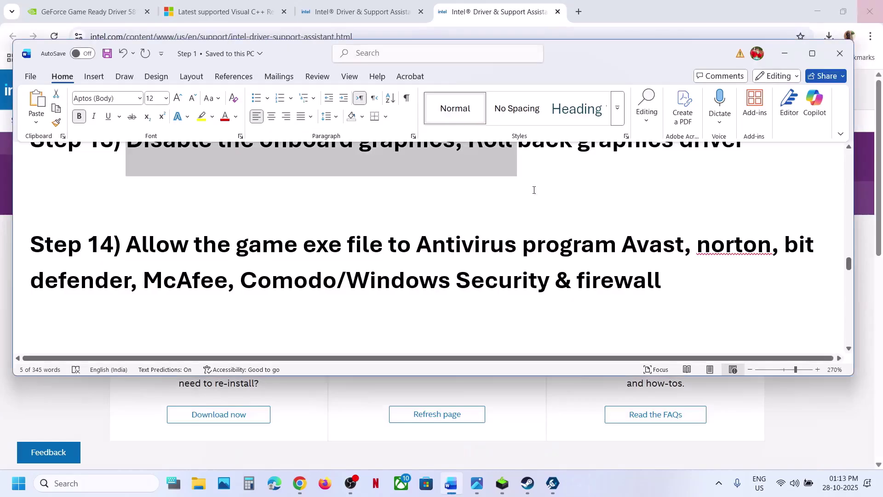
scroll(530, 194, down, 3)
scroll(531, 194, up, 2)
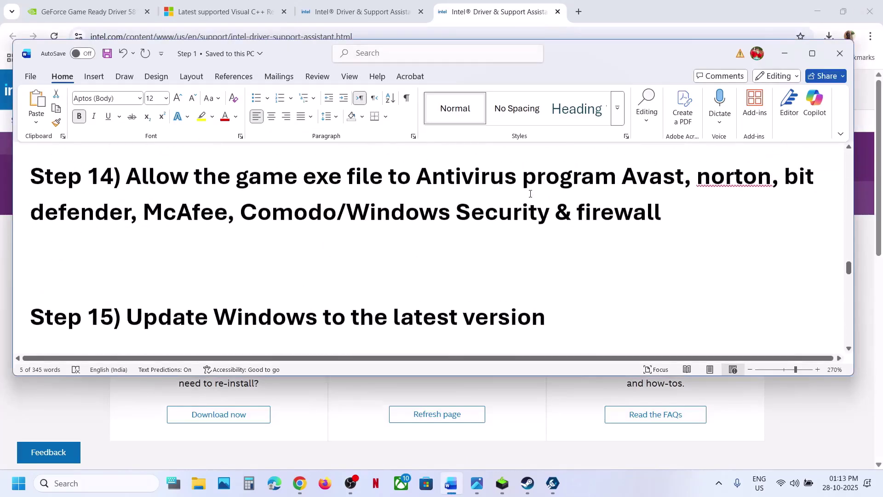
key(super+i)
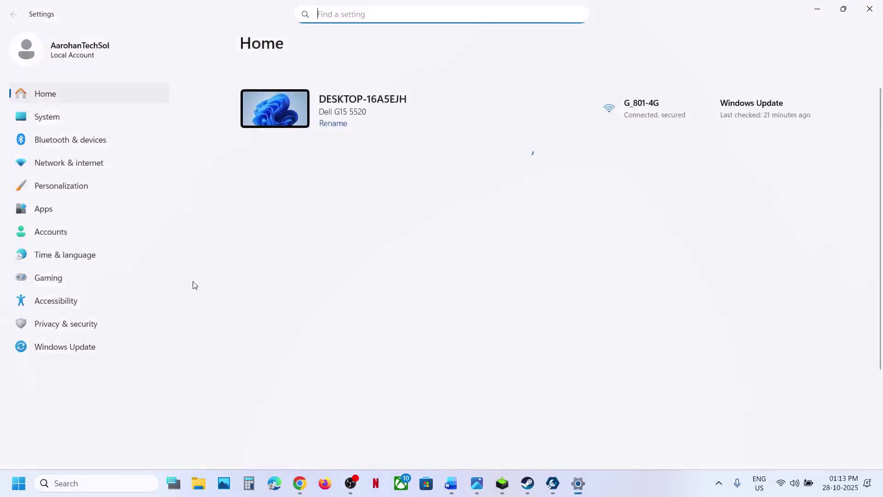
click(85, 347)
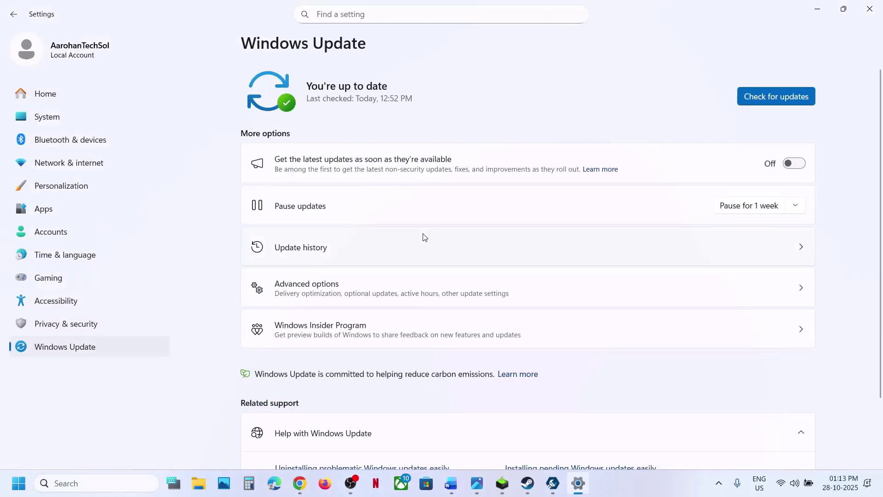
click(778, 95)
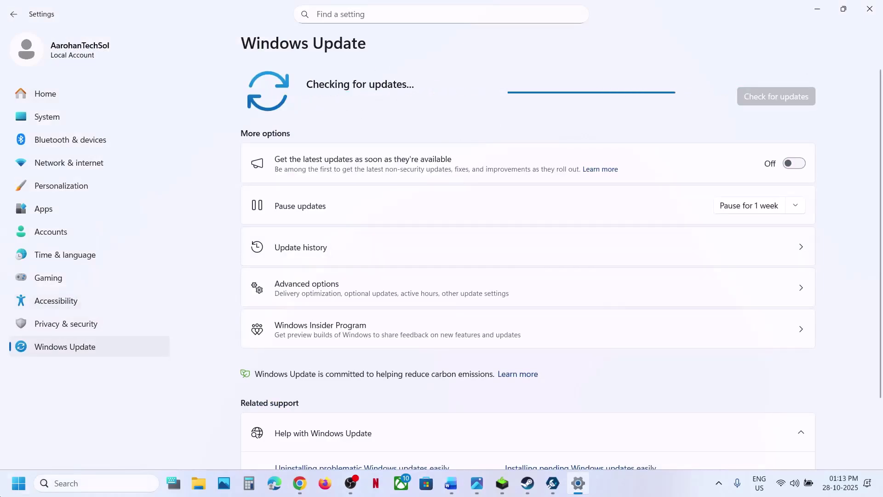
Step: Glance at the Start menu power choices, then return to the Word notes at Step 16
key(super)
click(334, 443)
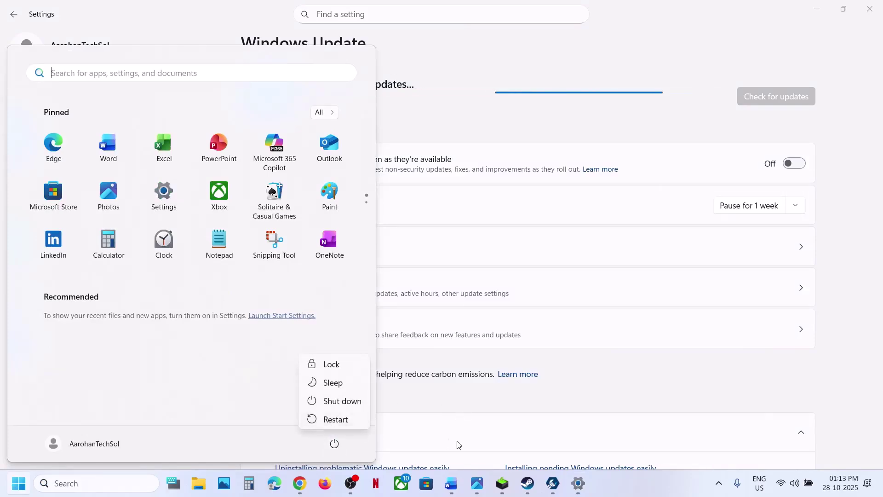
key(Escape)
click(450, 483)
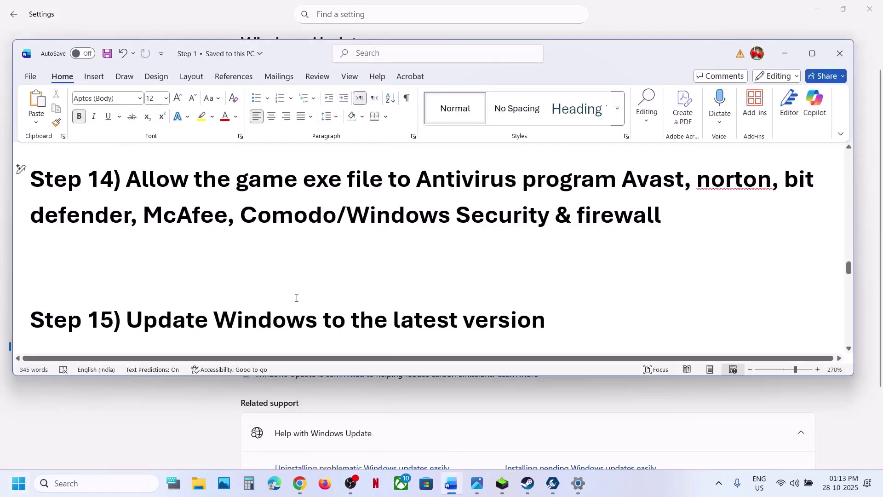
scroll(297, 298, down, 5)
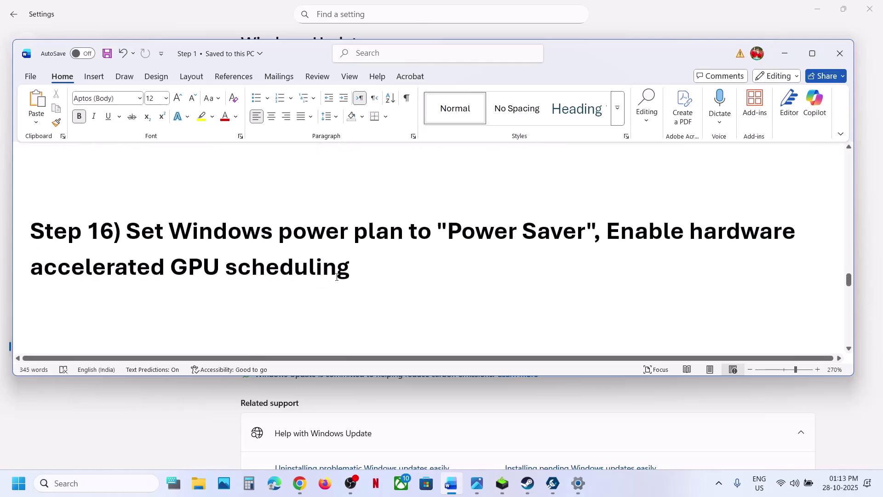
Step: Open Control Panel's Hardware and Sound > Power Options, showing only the Balanced plan
click(54, 476)
text(contr)
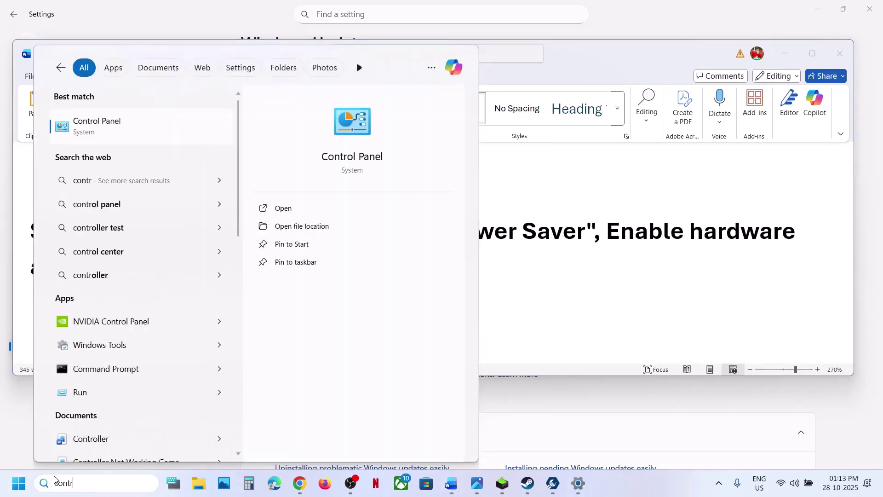
text(ol)
key(Return)
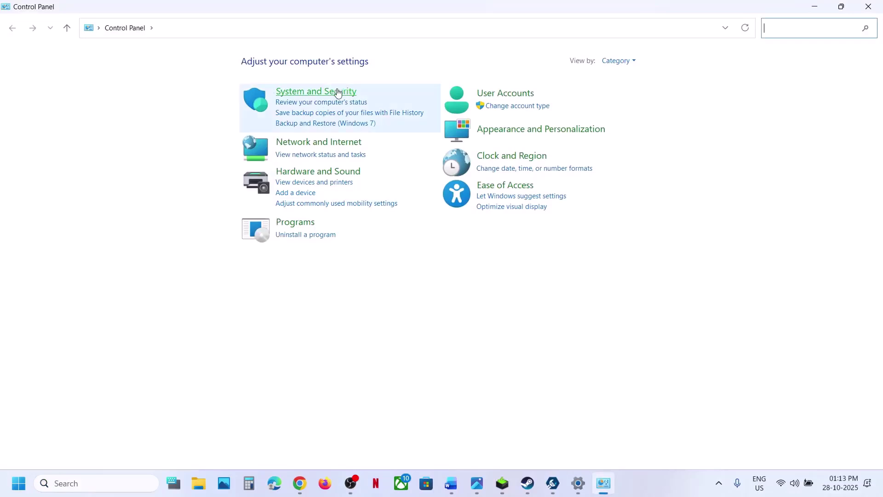
click(322, 173)
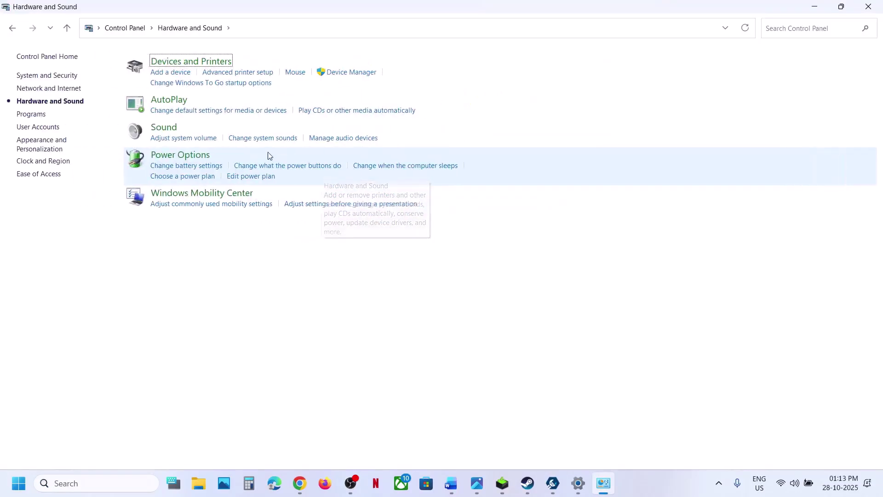
click(196, 159)
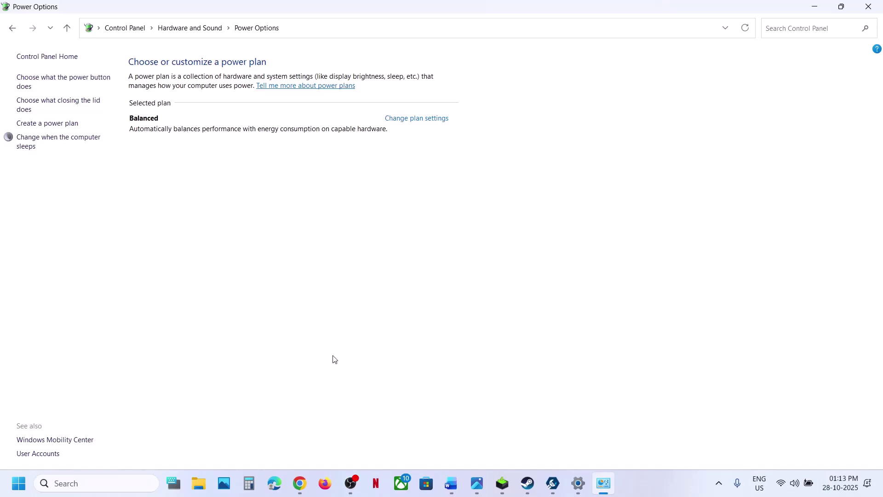
Step: View the Power Saver.jpg reference image in Photos, then close it
mouse_move(476, 482)
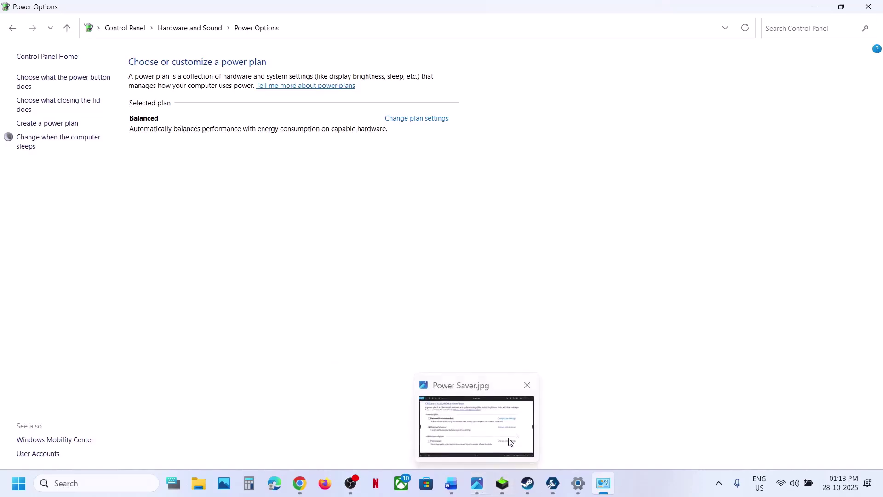
click(509, 438)
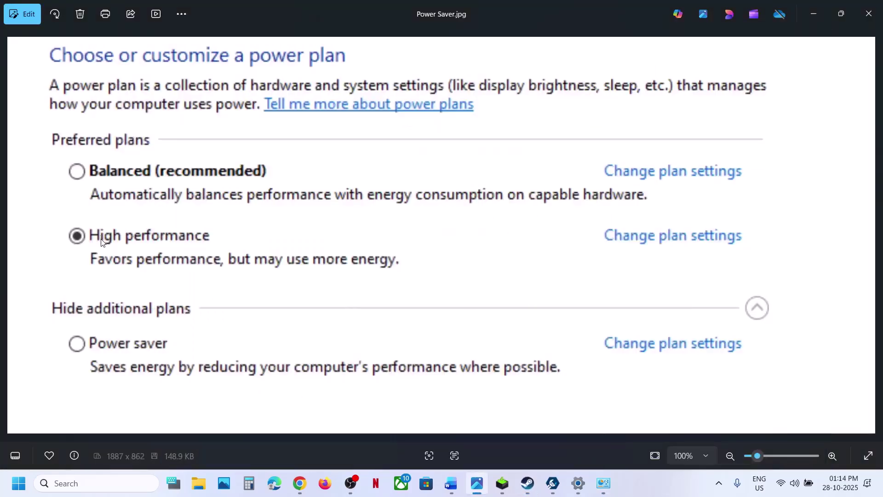
click(858, 10)
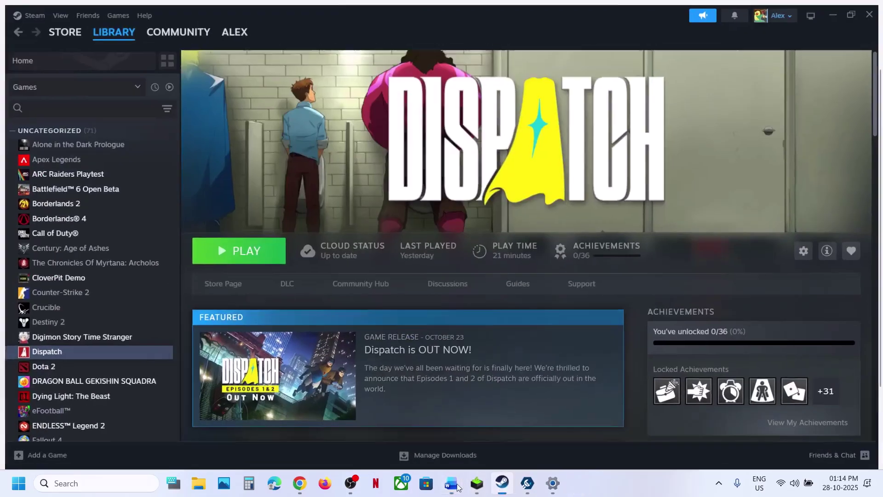
Step: Scroll the Word notes past Step 17's BIOS update to Step 18's virtual memory sizing rules
click(458, 485)
scroll(305, 337, down, 3)
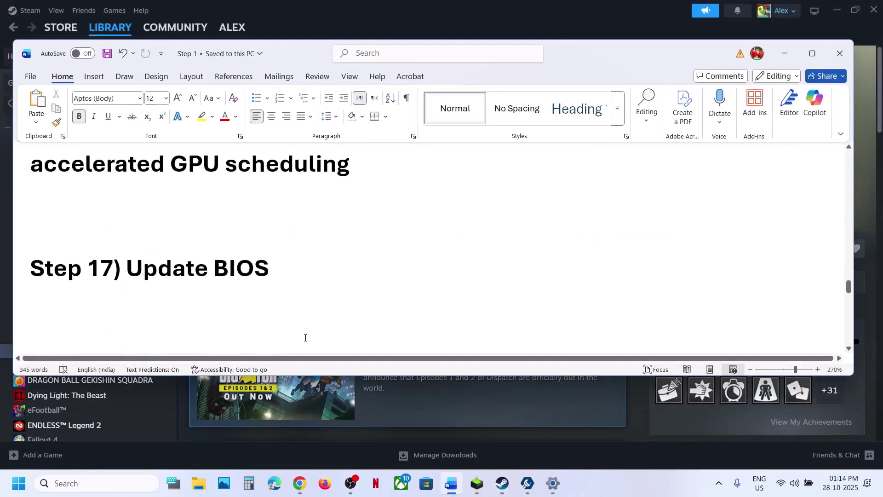
drag(116, 249, 308, 263)
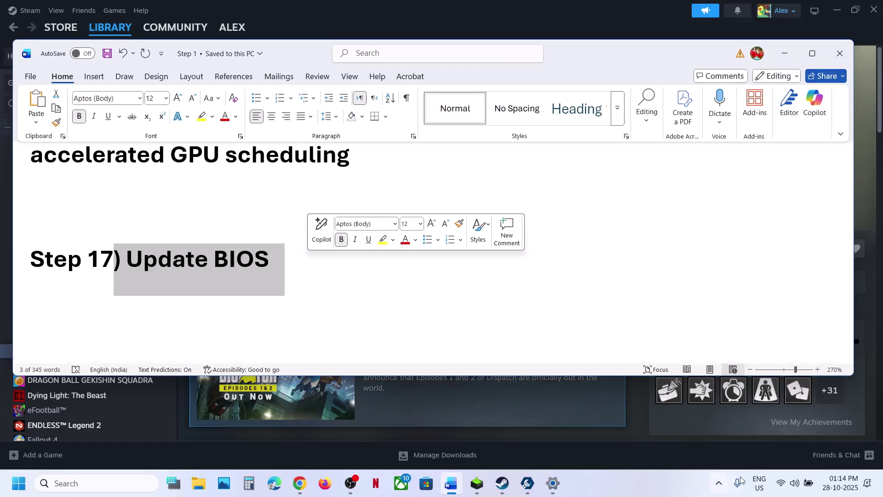
click(809, 489)
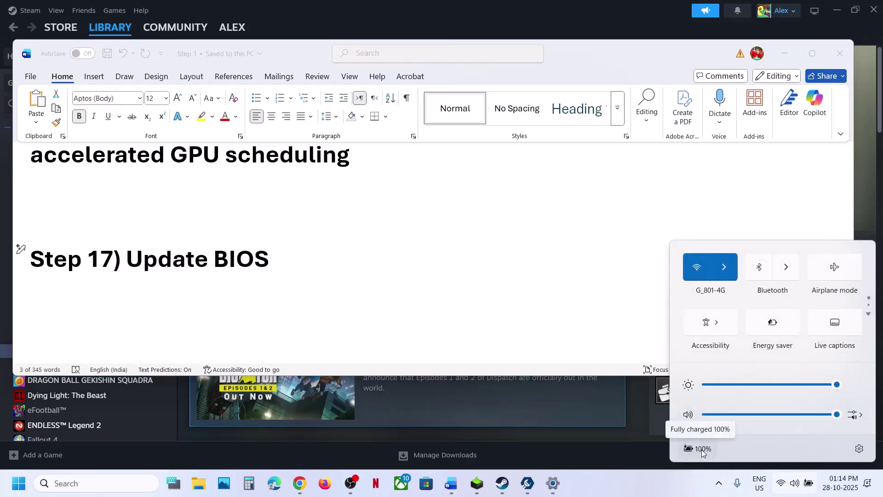
click(286, 235)
scroll(273, 280, down, 3)
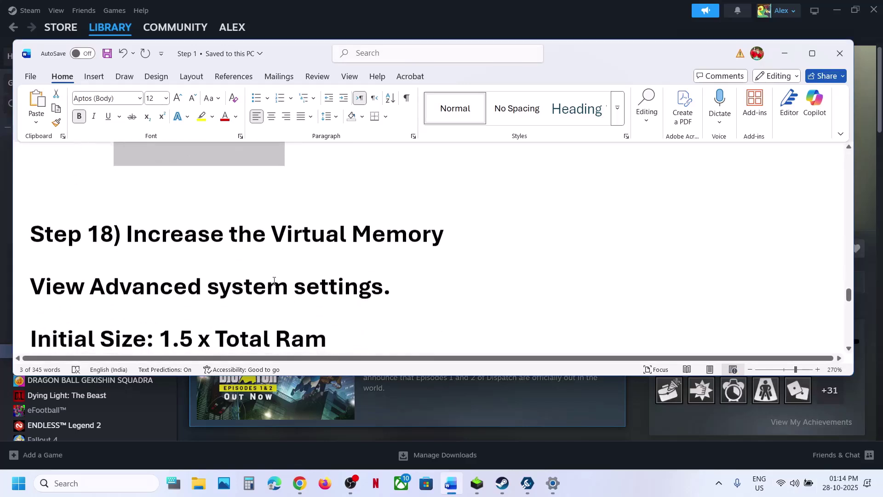
scroll(274, 280, down, 2)
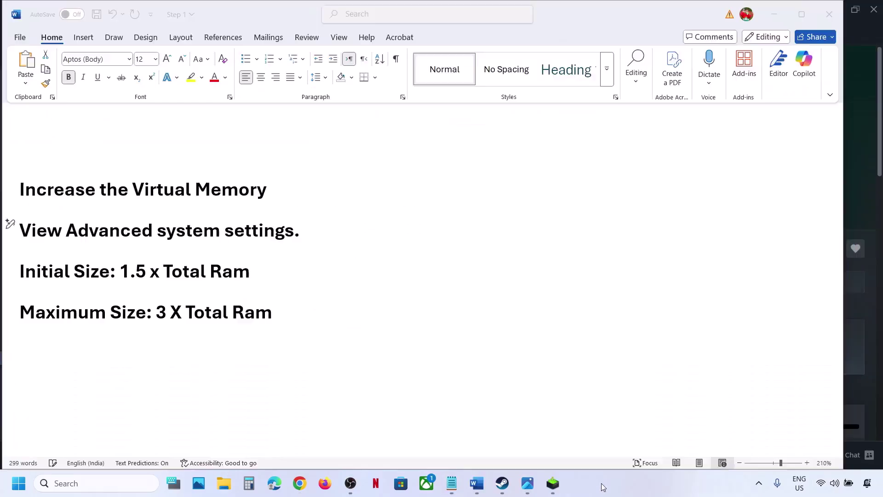
Step: Copy 'View Advanced system settings' from the notes and open System Properties through Windows search
triple_click(273, 224)
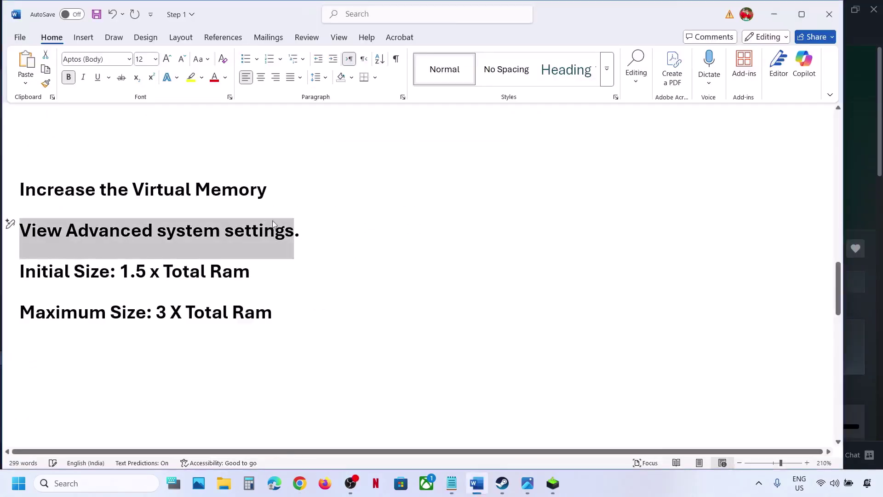
right_click(167, 245)
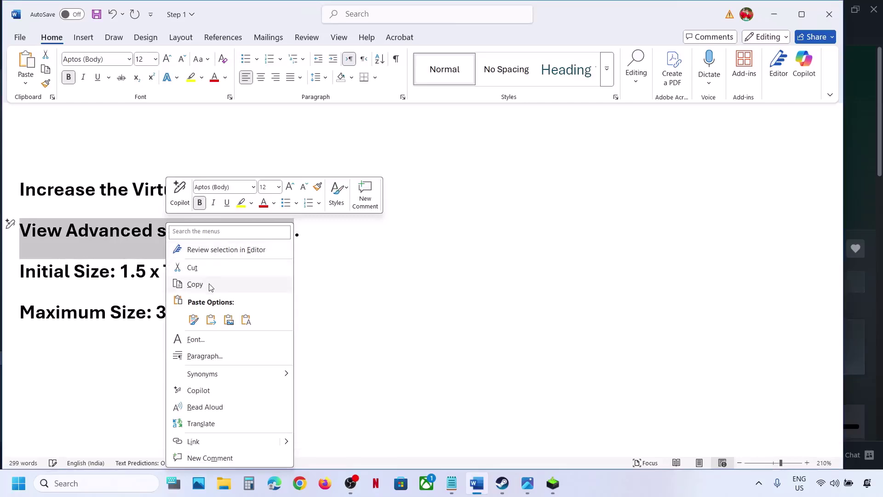
click(211, 285)
click(102, 491)
key(ctrl+v)
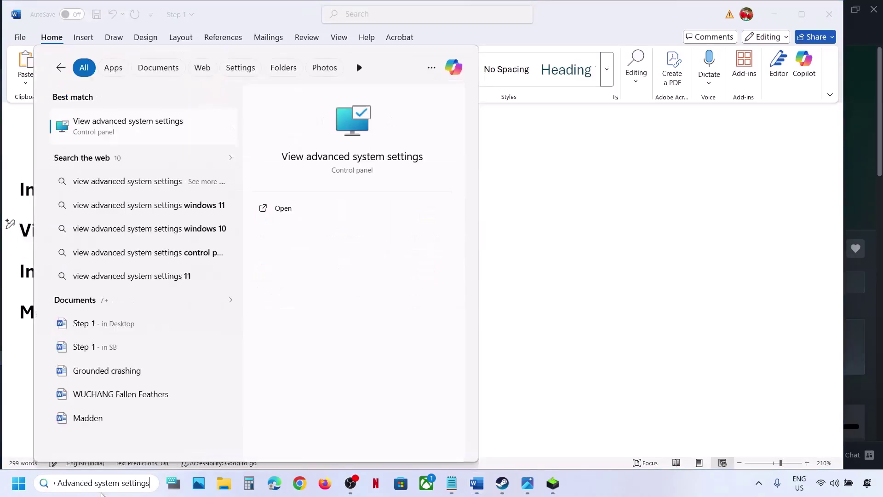
click(146, 135)
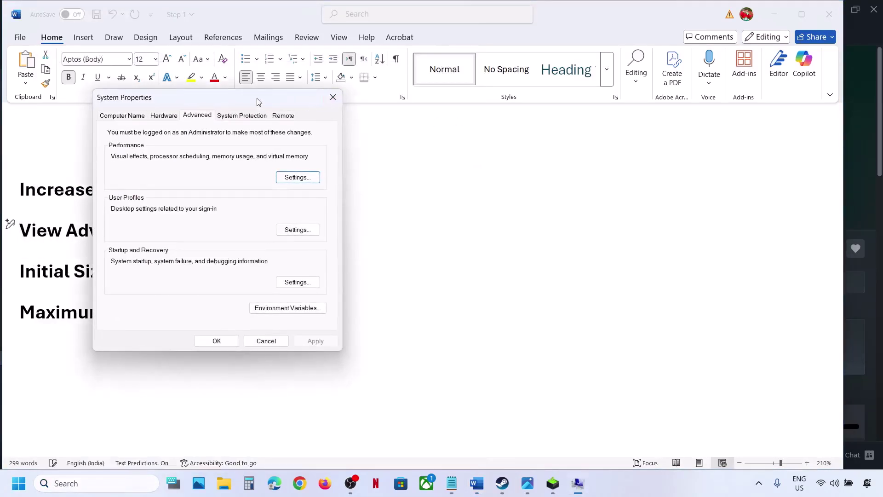
drag(260, 99, 719, 142)
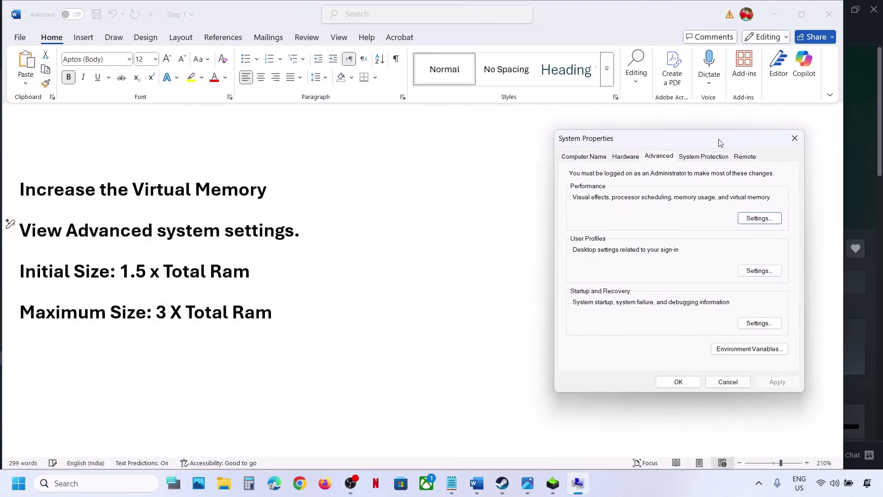
Step: Turn off automatic paging file management and choose Custom size for drive C:
click(759, 218)
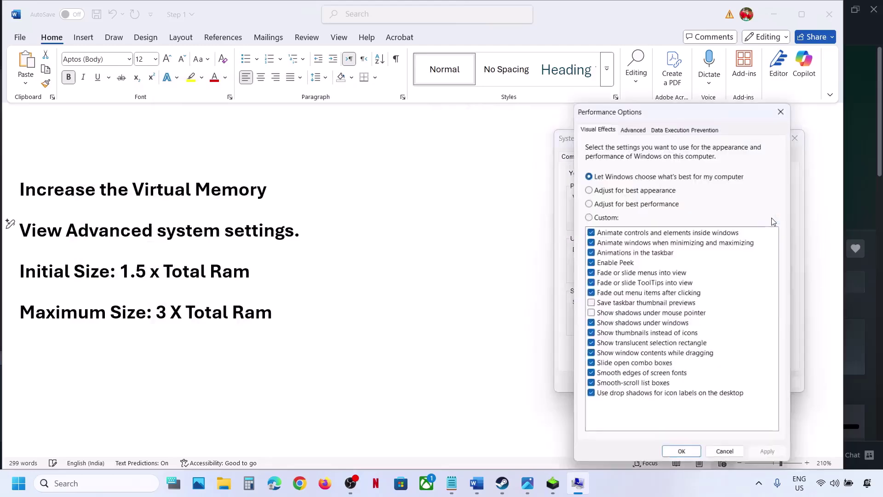
click(633, 128)
click(749, 285)
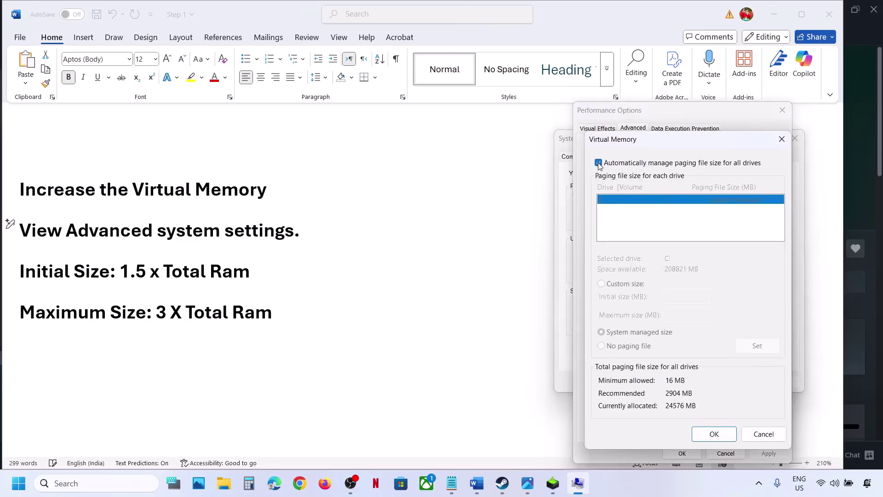
click(599, 163)
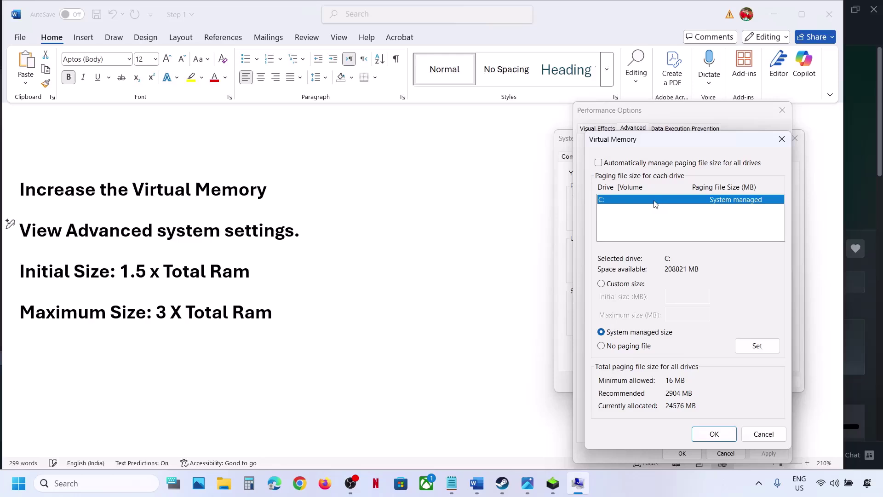
click(602, 283)
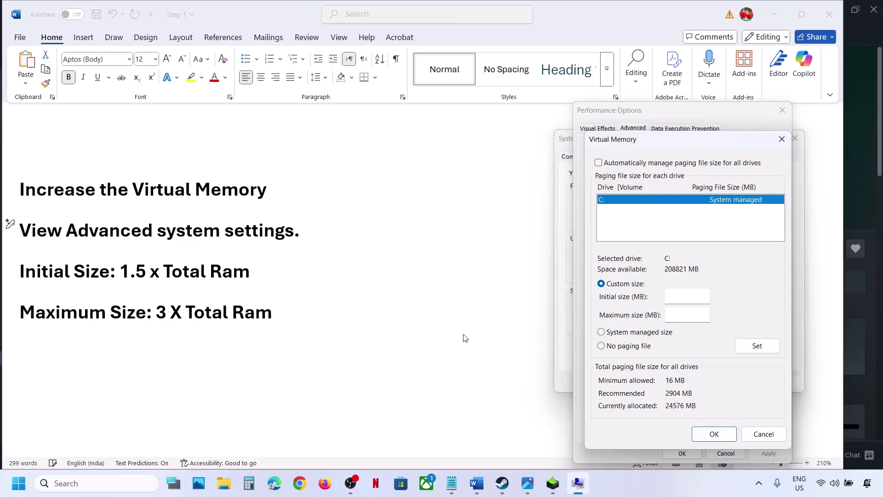
key(super+i)
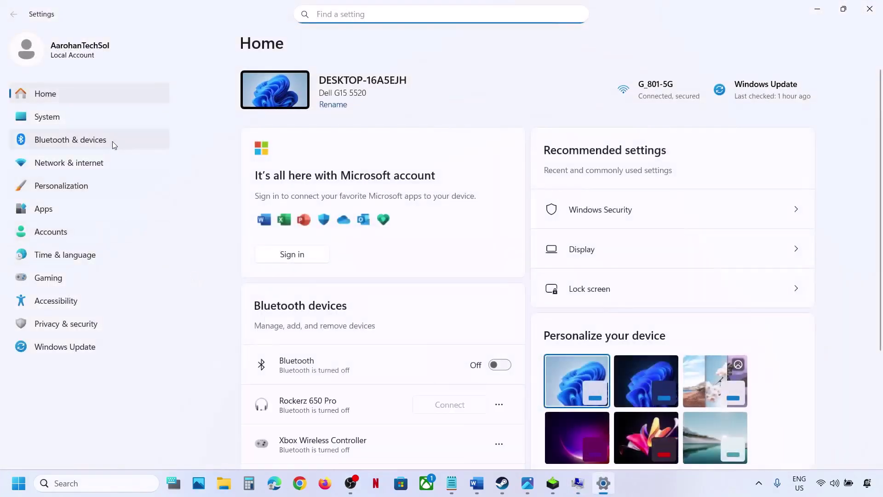
Step: Confirm 16.0 GB of installed RAM on the System > About page, then close Settings
click(65, 123)
scroll(380, 373, down, 3)
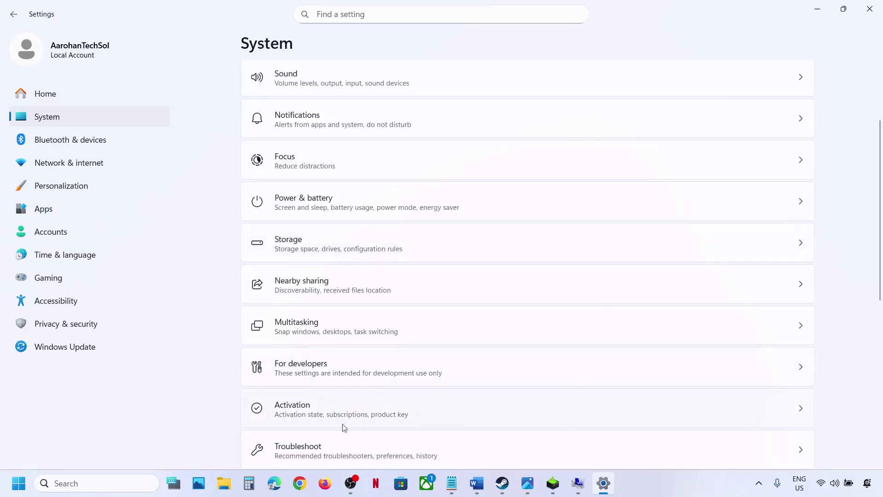
scroll(367, 428, down, 10)
scroll(318, 398, up, 1)
click(311, 401)
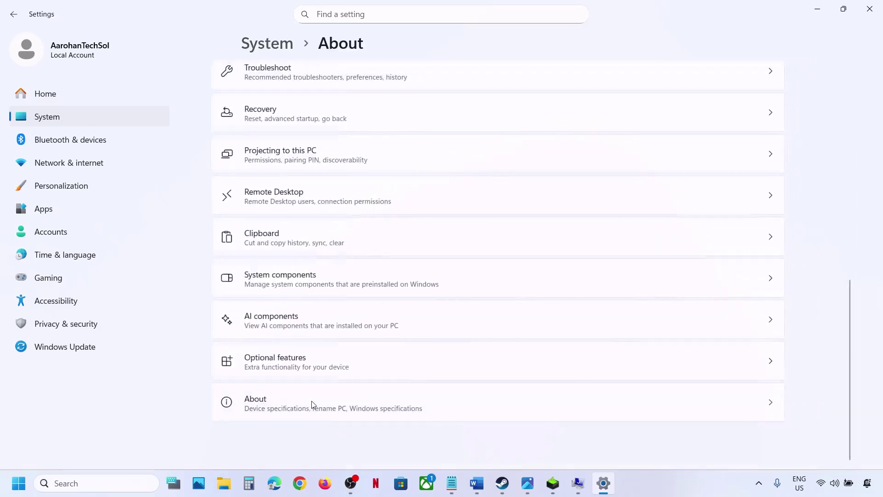
drag(342, 297, 367, 298)
click(870, 9)
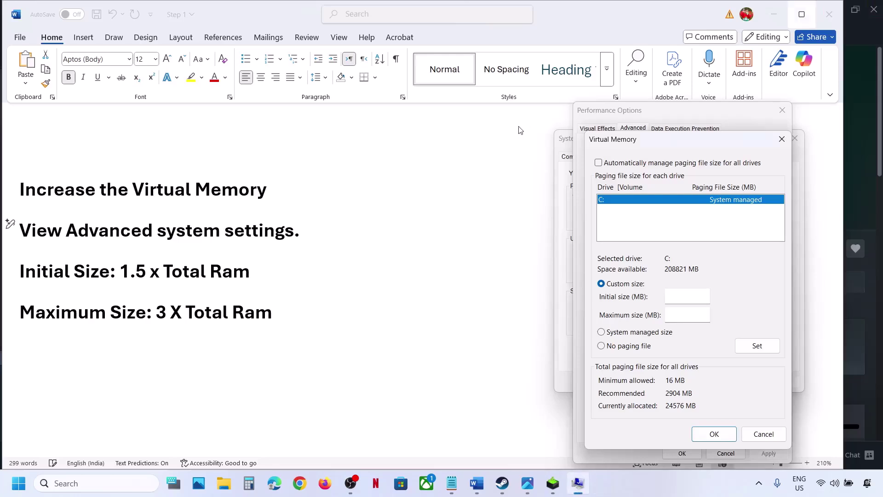
Step: Work out 16×1024×1.5 = 24576 in Calculator and enter it as the Initial size
click(249, 482)
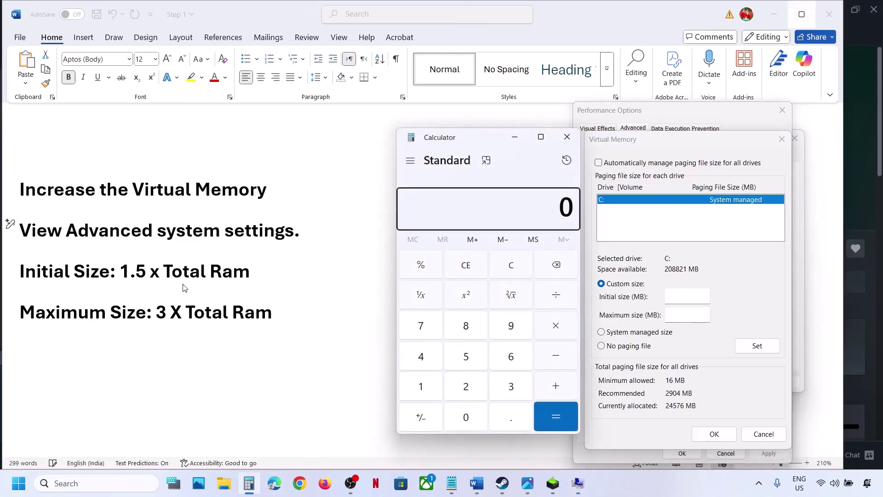
click(514, 269)
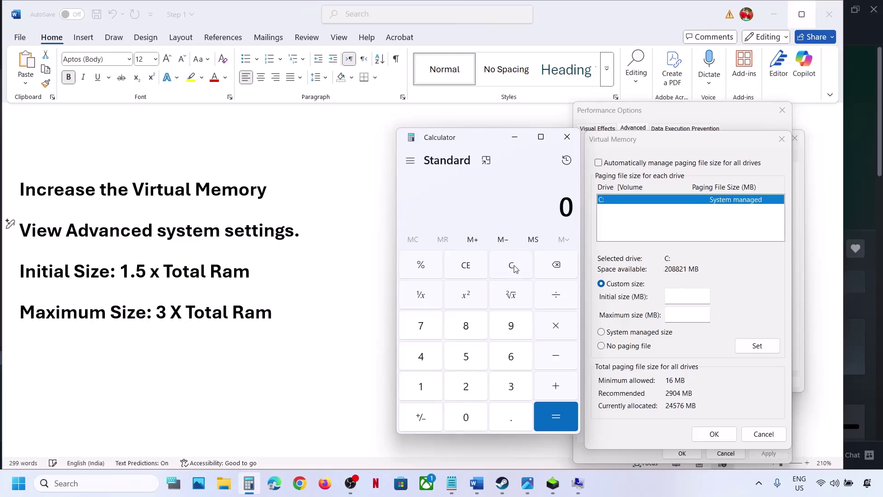
text(16 ×*1024)
key(Return)
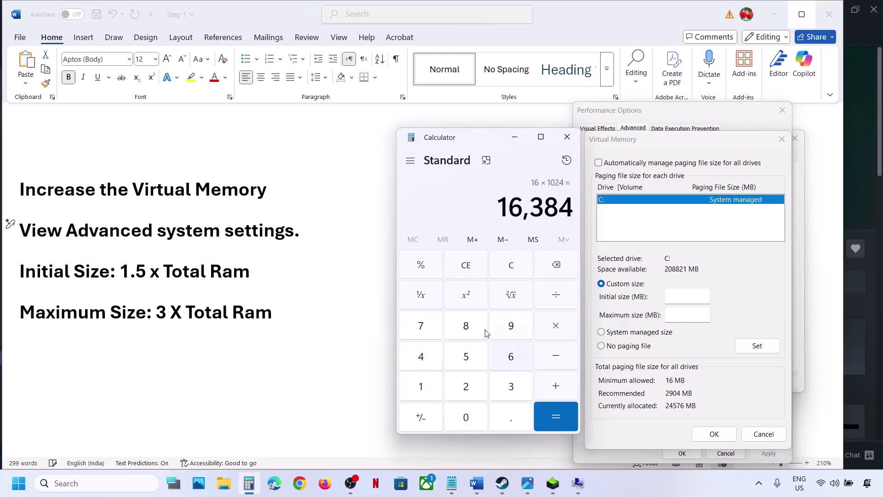
click(557, 327)
text(1.5)
key(Return)
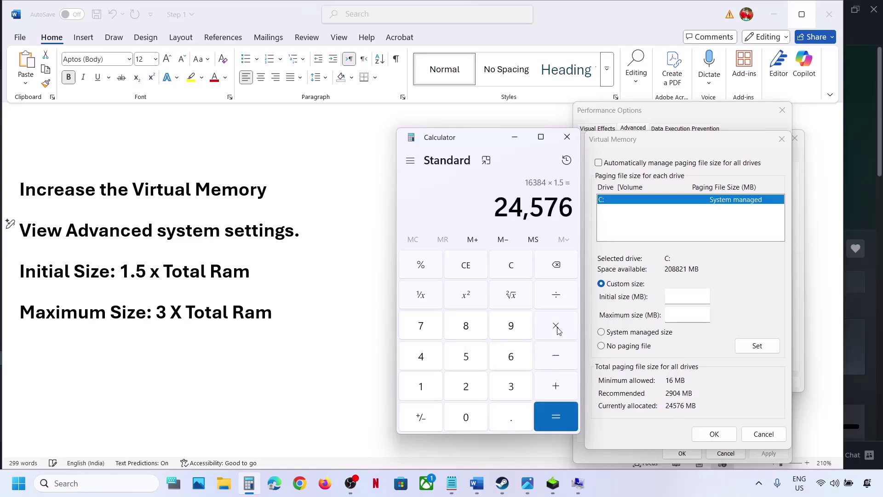
click(690, 298)
text(24576)
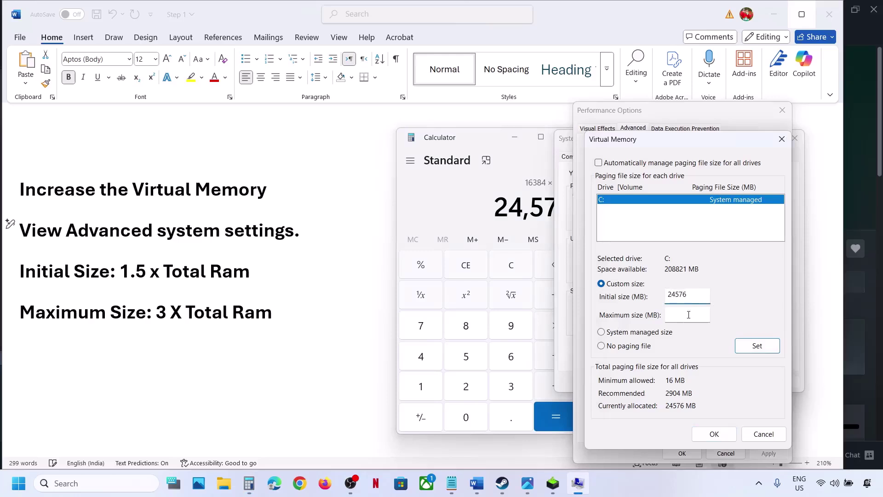
click(689, 314)
Step: Work out 16×1024×3 = 49152 as the Maximum size and set drive C: to 24576–49152 MB
click(512, 268)
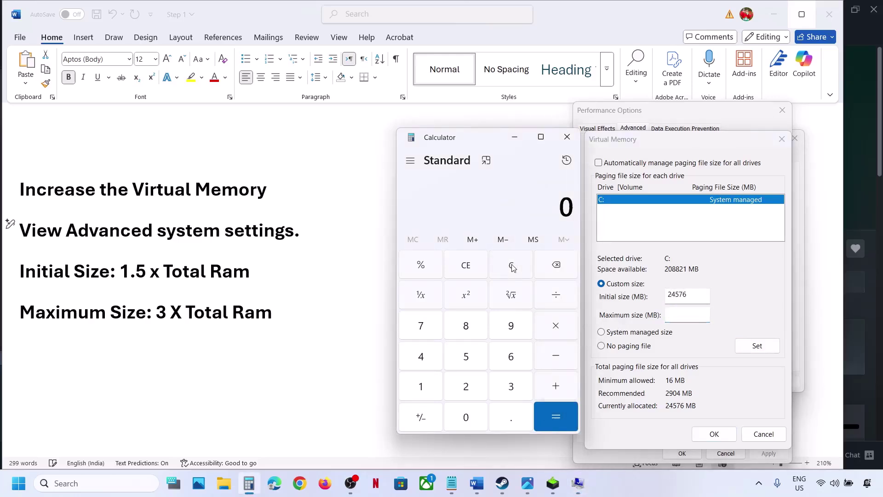
text(16 × 1024)
key(Return)
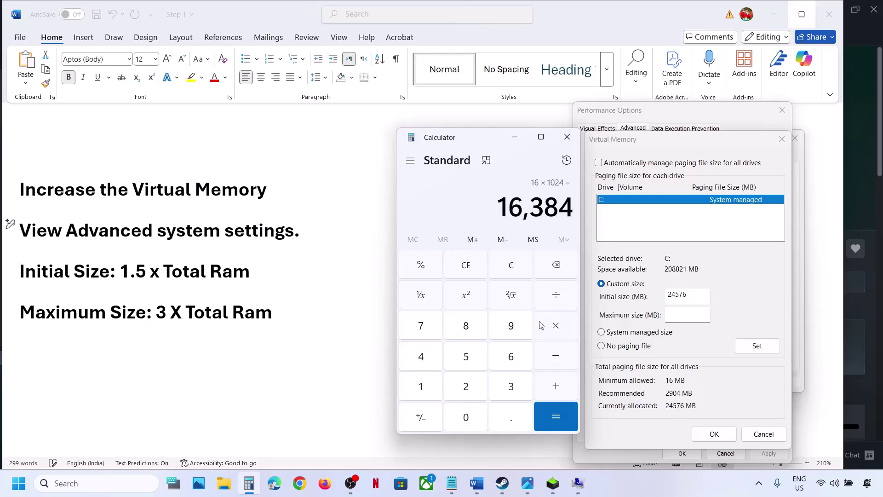
click(560, 336)
text(3)
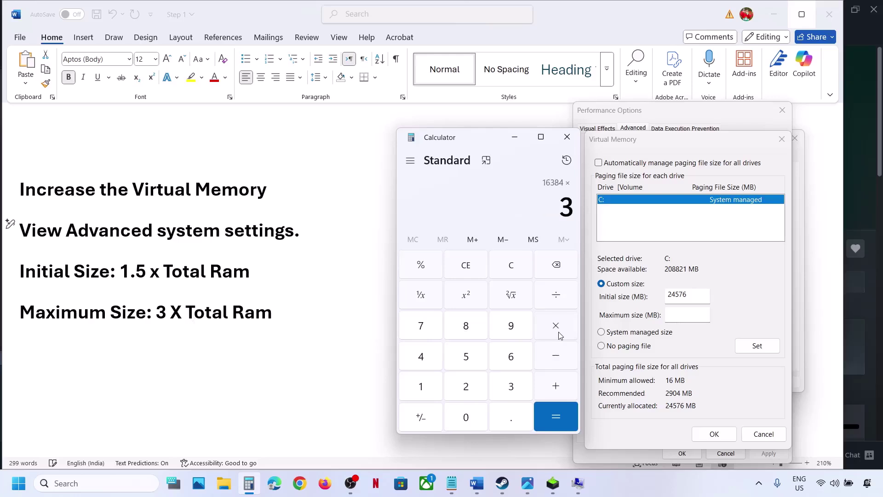
key(Return)
click(681, 311)
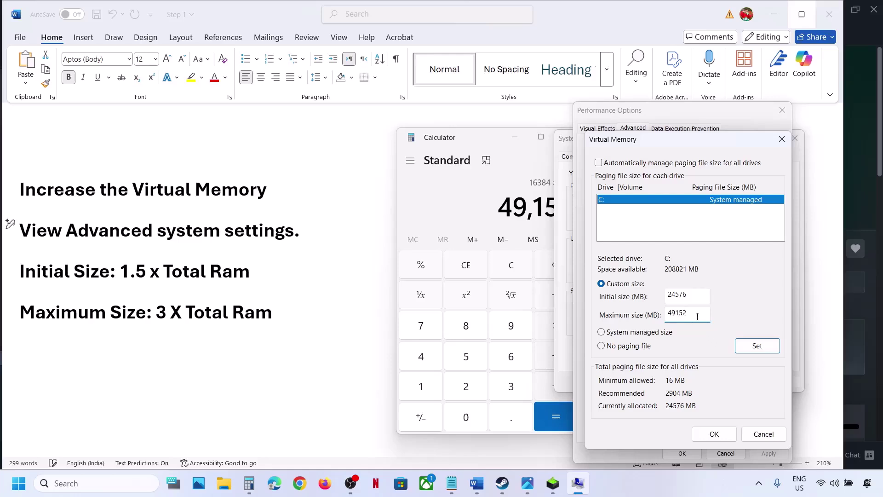
click(759, 349)
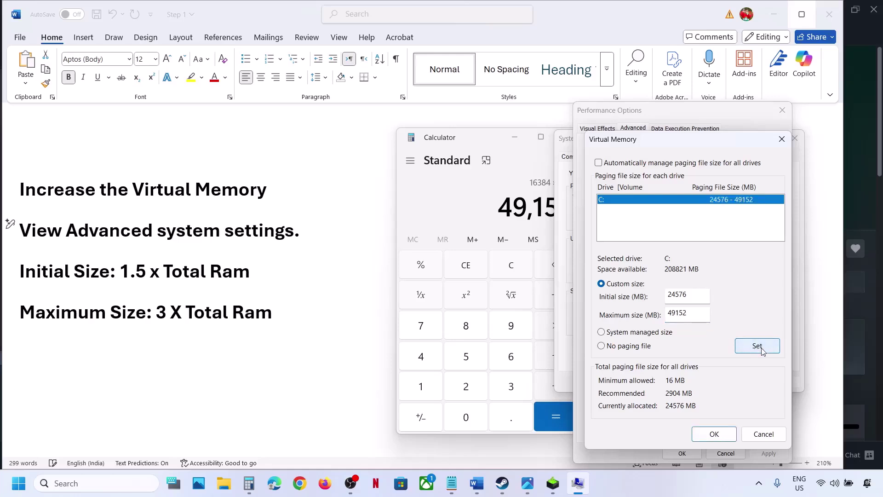
Step: Confirm and close the open dialogs, then reopen the Virtual Memory settings via Windows search
click(717, 432)
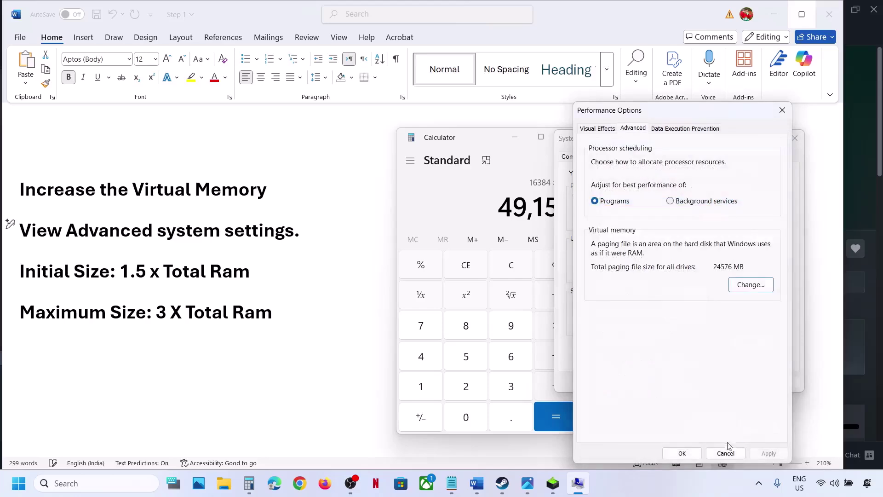
click(682, 455)
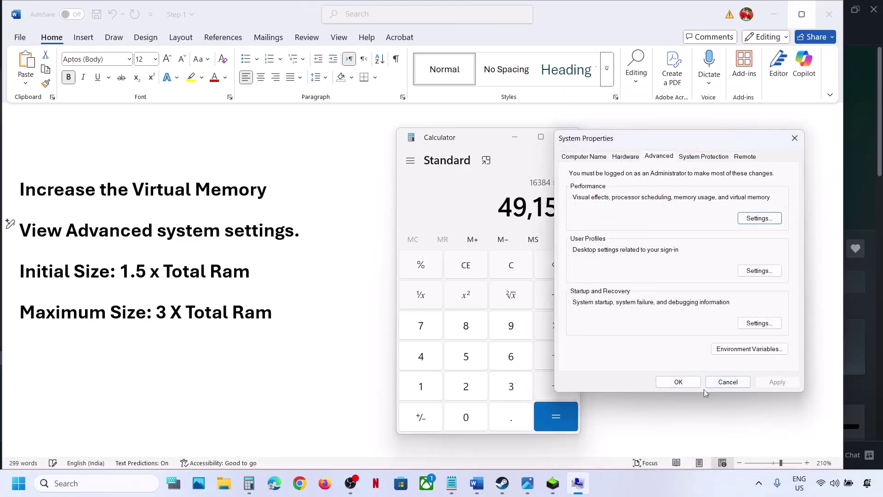
click(678, 382)
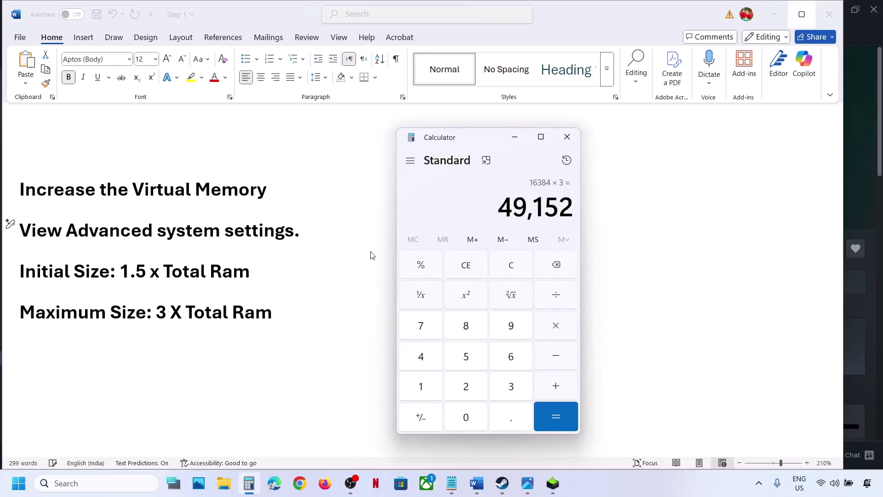
click(294, 232)
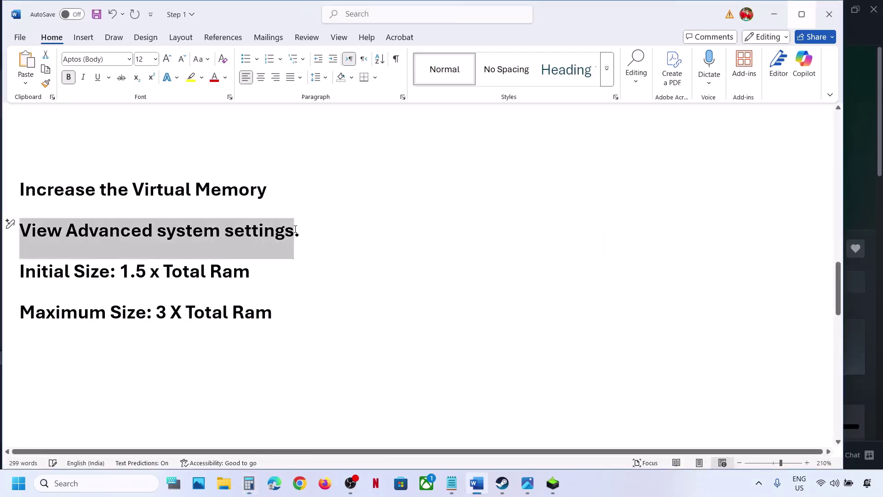
key(ctrl+c)
click(98, 482)
key(ctrl+v)
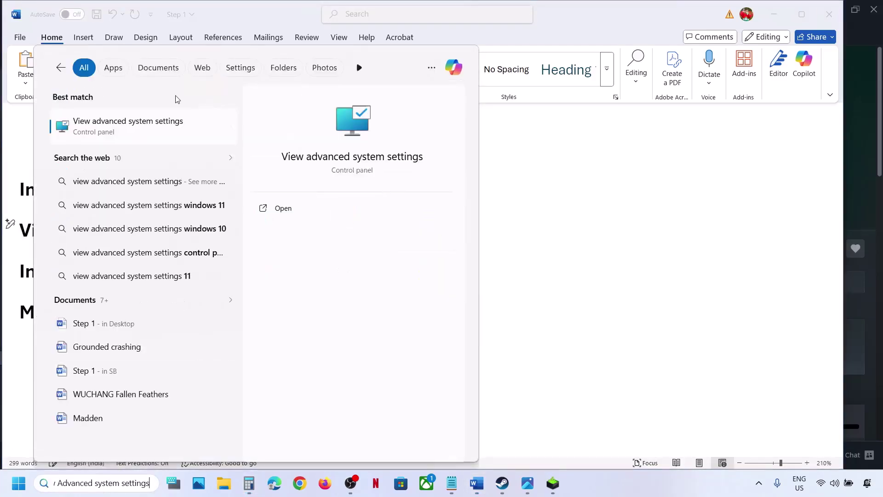
click(130, 132)
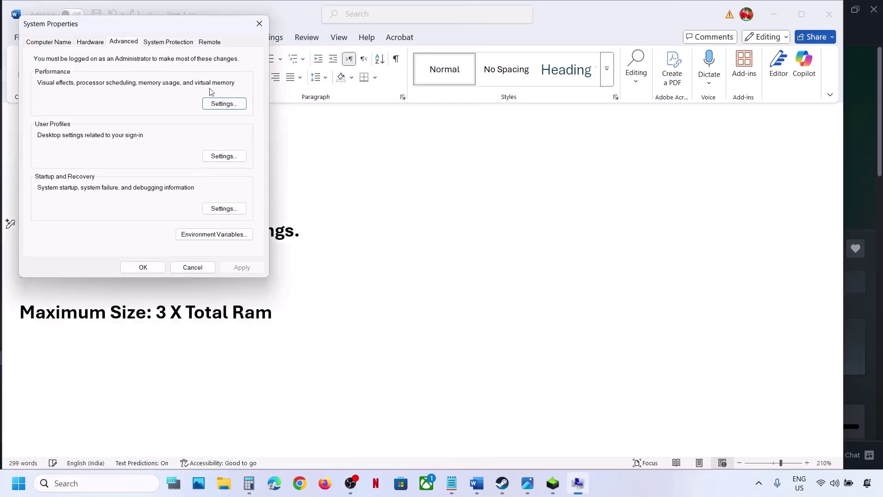
click(216, 103)
click(105, 86)
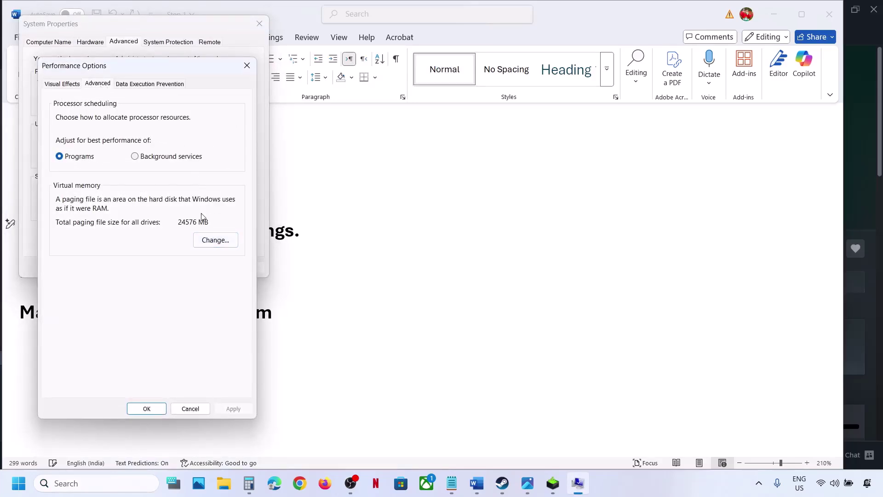
click(213, 244)
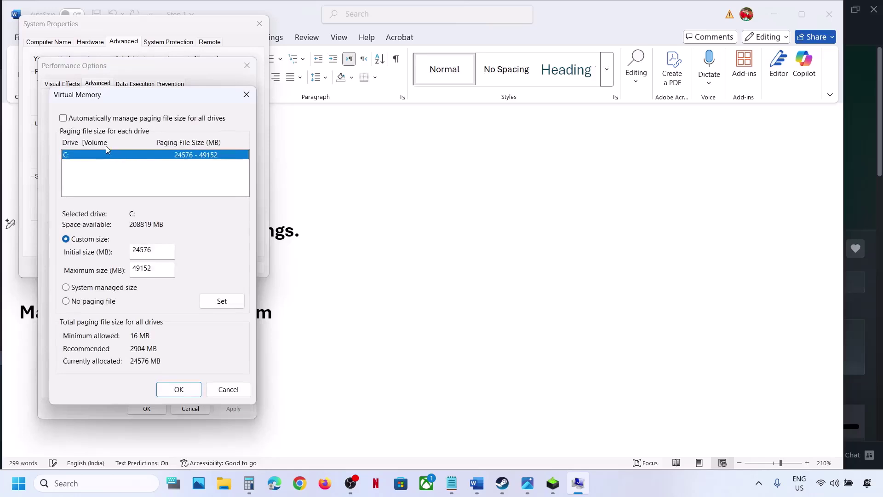
Step: Set drive C: to System managed size, confirm all dialogs, and postpone the restart
click(67, 287)
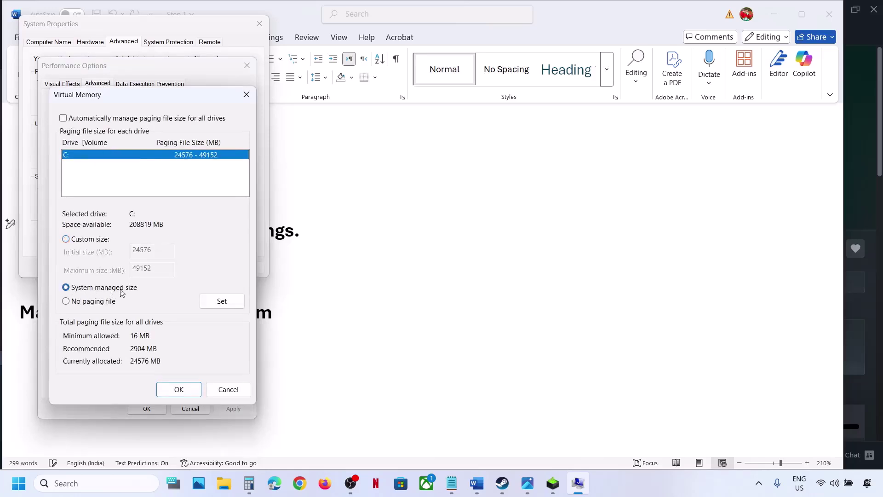
click(217, 304)
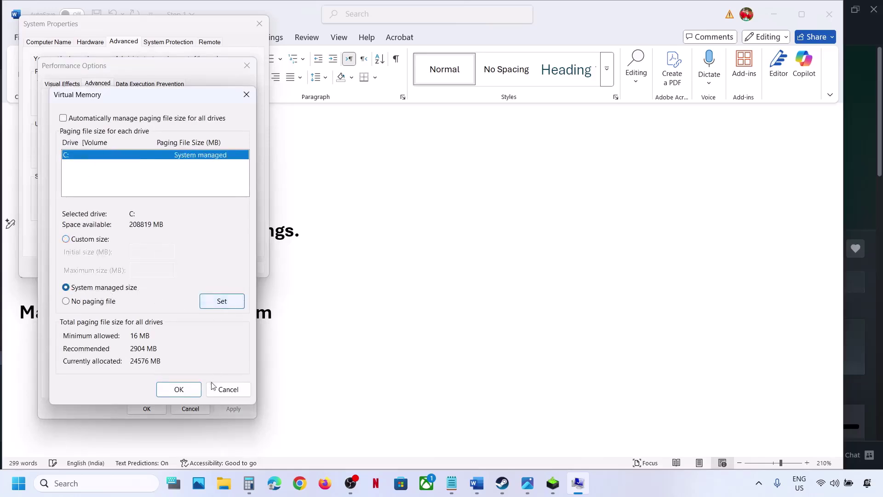
click(179, 389)
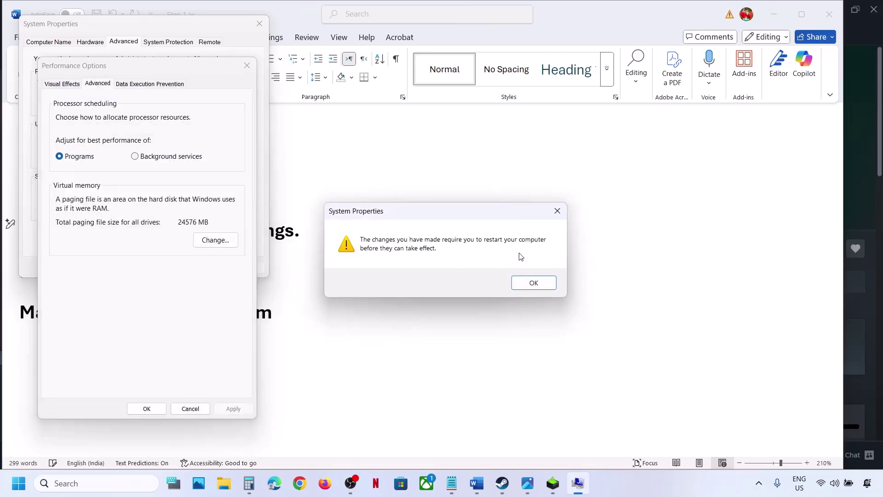
click(533, 282)
click(233, 408)
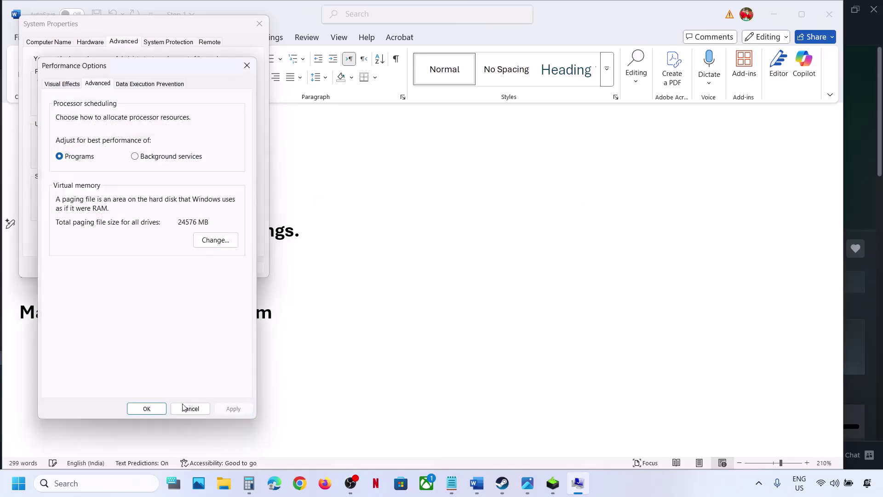
click(146, 408)
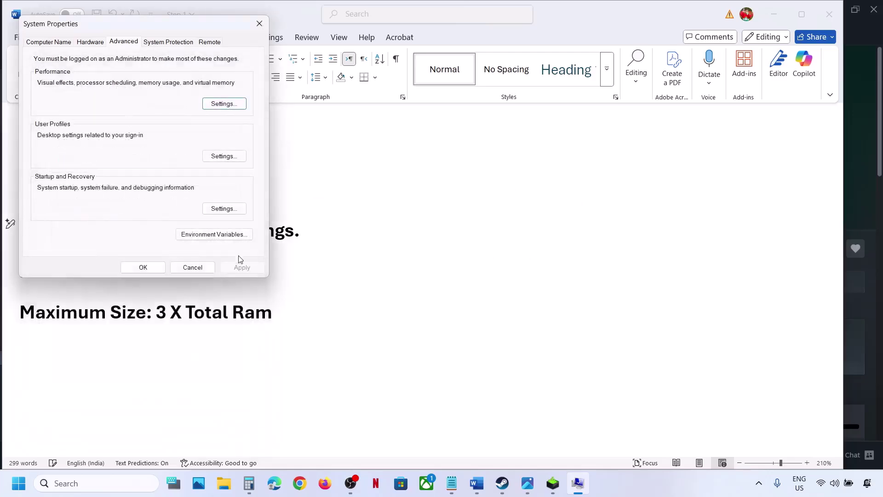
click(143, 267)
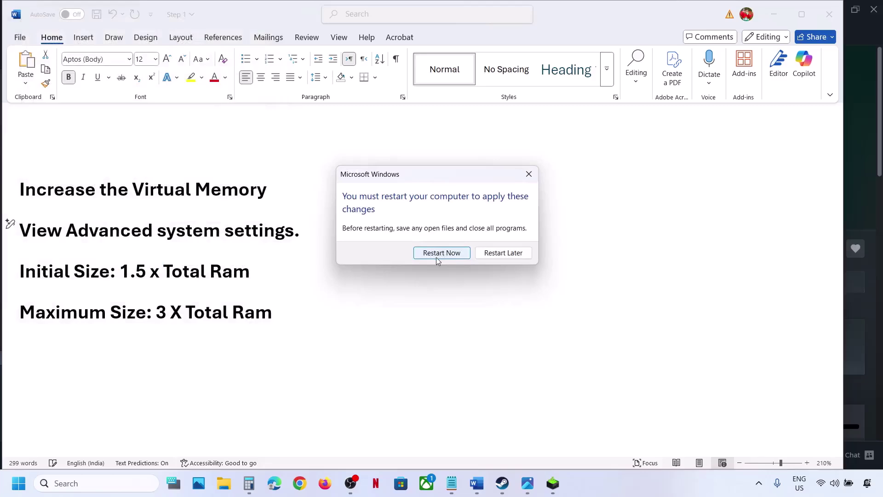
click(528, 174)
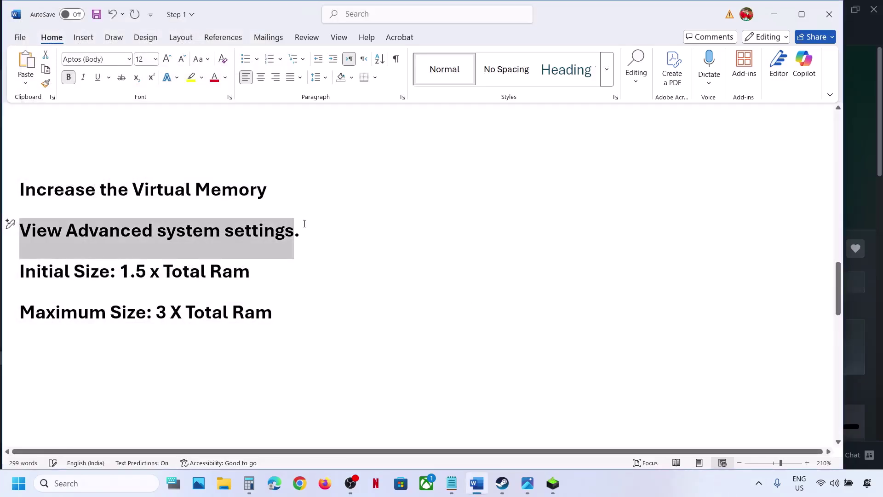
Step: Reopen Virtual Memory via search, tick 'Automatically manage paging file size for all drives', and confirm everything
click(96, 483)
key(ctrl+v)
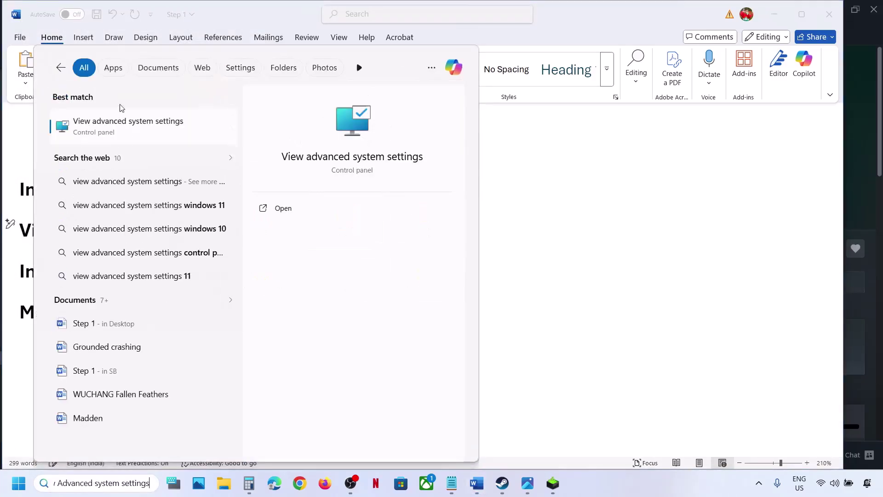
click(95, 128)
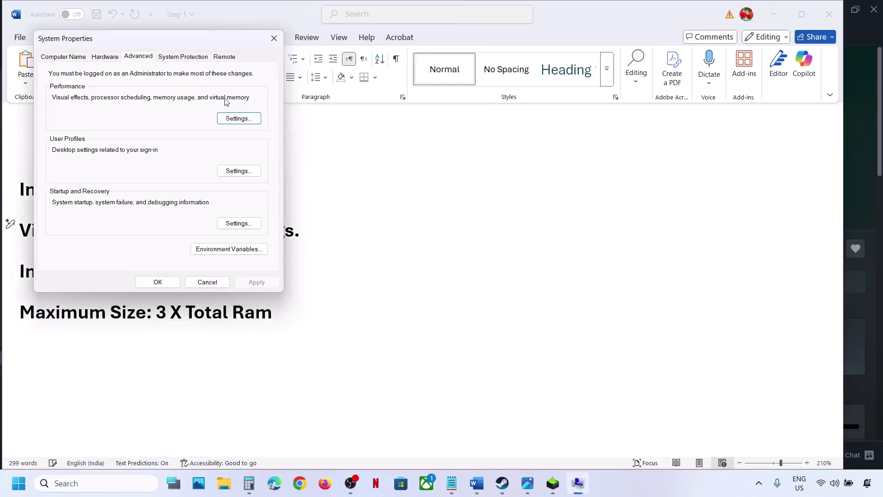
click(238, 118)
click(117, 99)
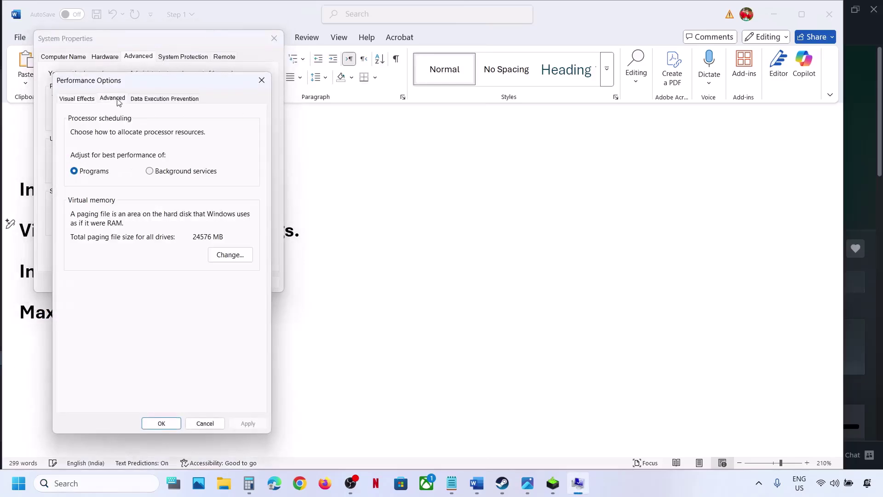
click(231, 255)
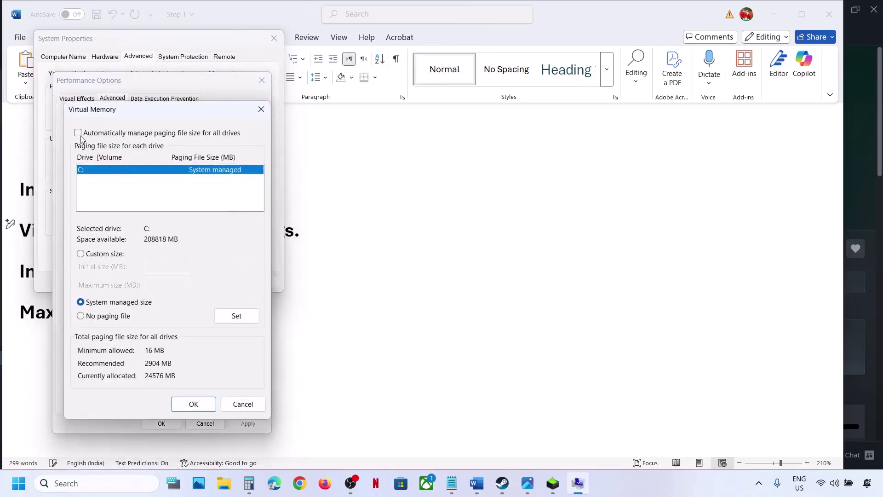
click(78, 133)
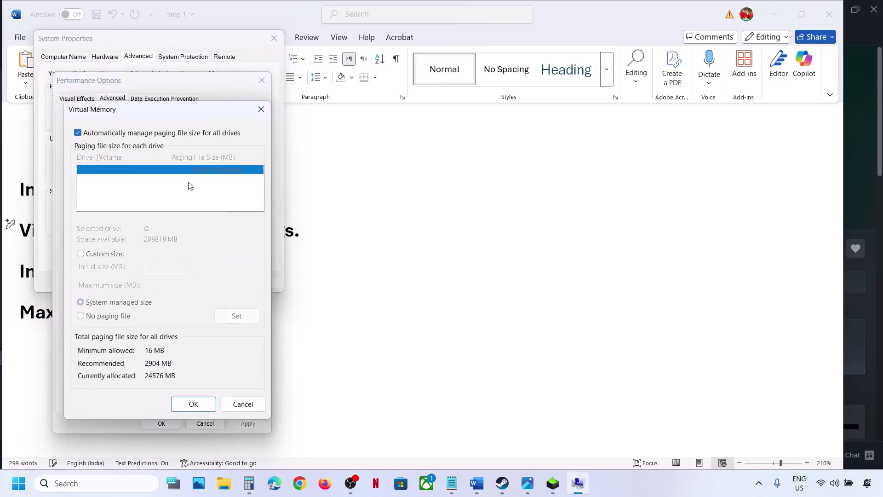
click(190, 406)
click(161, 423)
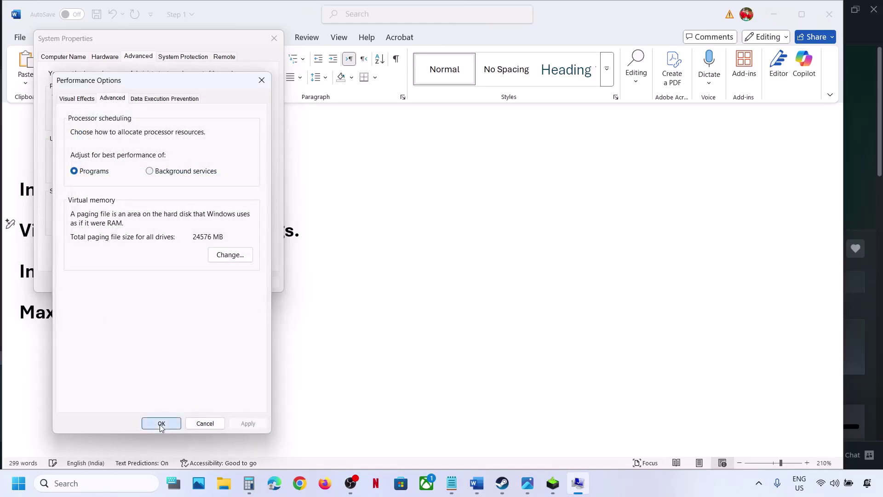
click(158, 282)
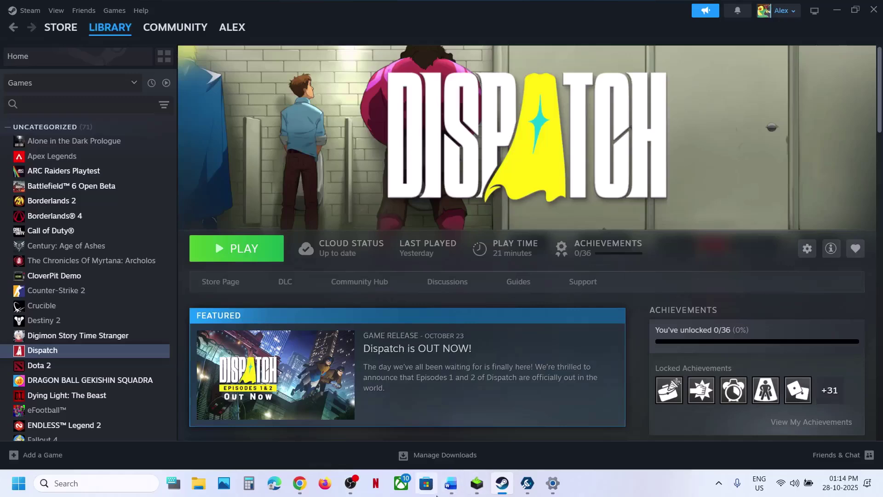
Step: Highlight Step 19's launch-in-windowed-mode advice in Word, then scroll on to Step 20
click(451, 483)
scroll(311, 273, down, 4)
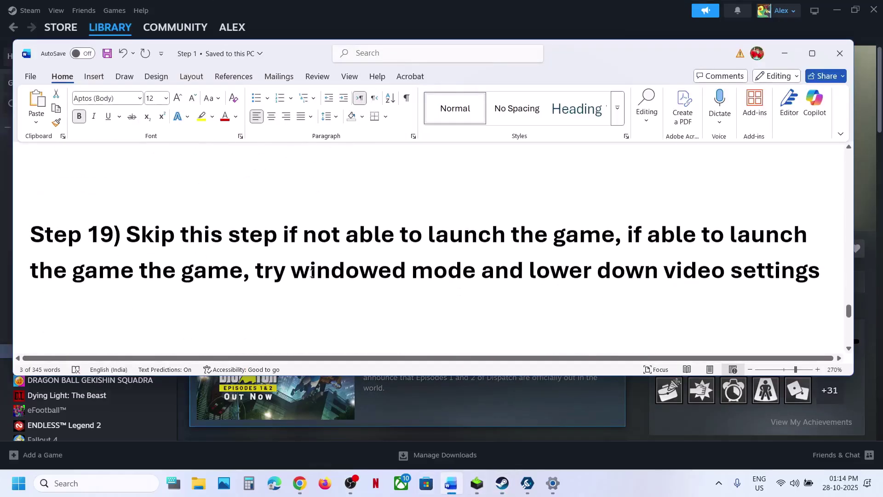
drag(483, 240, 587, 243)
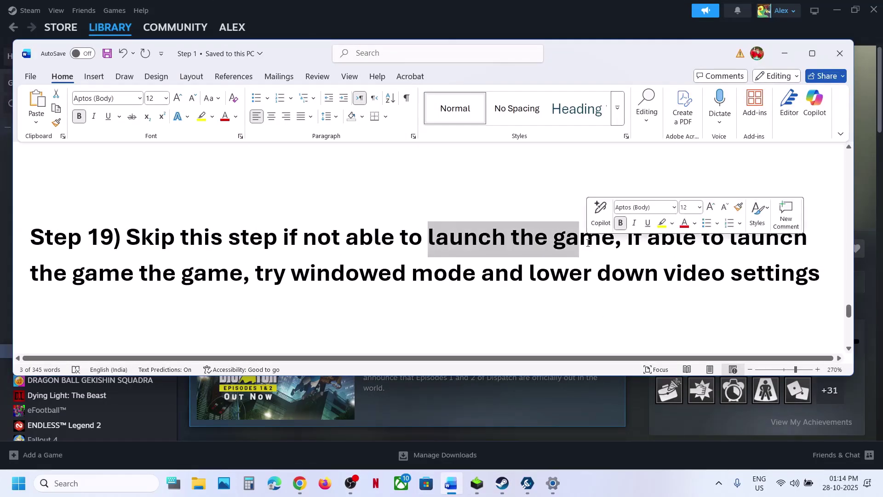
drag(644, 243, 708, 292)
click(643, 487)
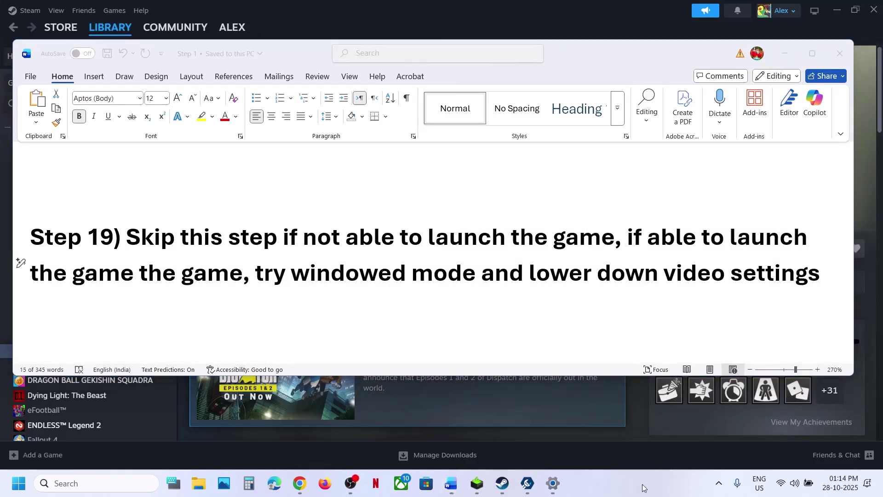
scroll(369, 338, down, 5)
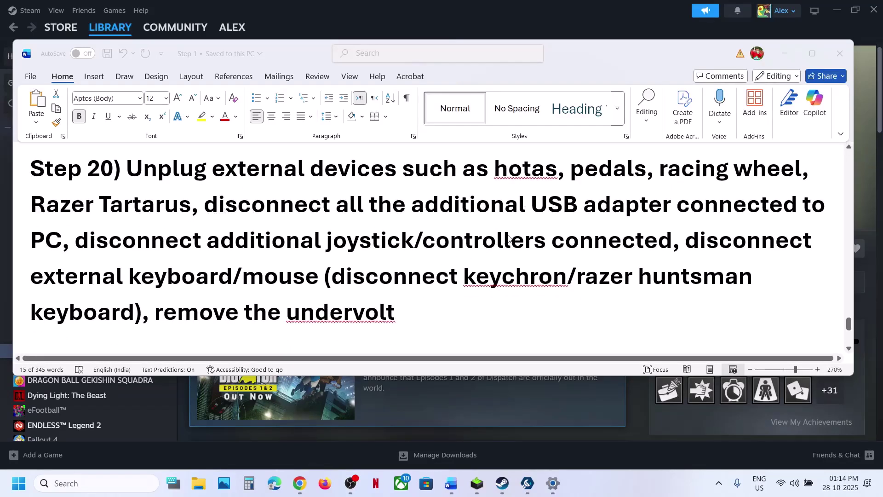
Step: Highlight Step 20's controller and undervolt advice and Step 21's uninstall instructions, then return to Steam
click(148, 248)
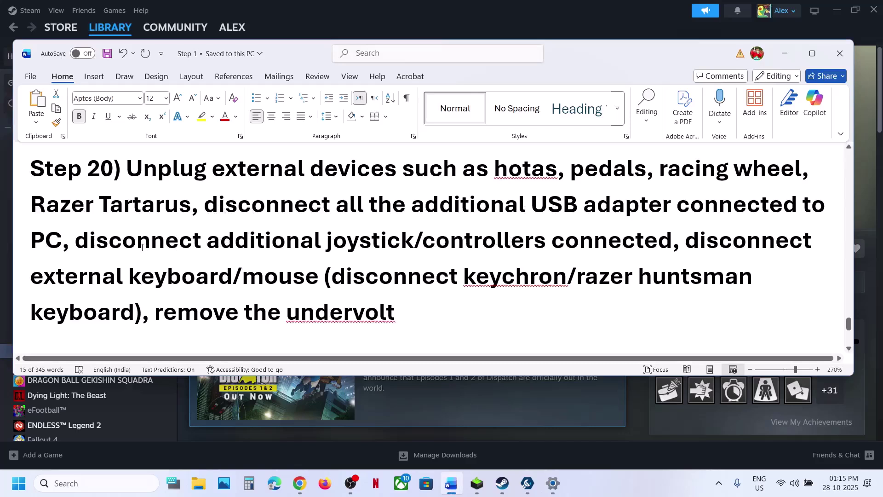
drag(143, 247, 707, 278)
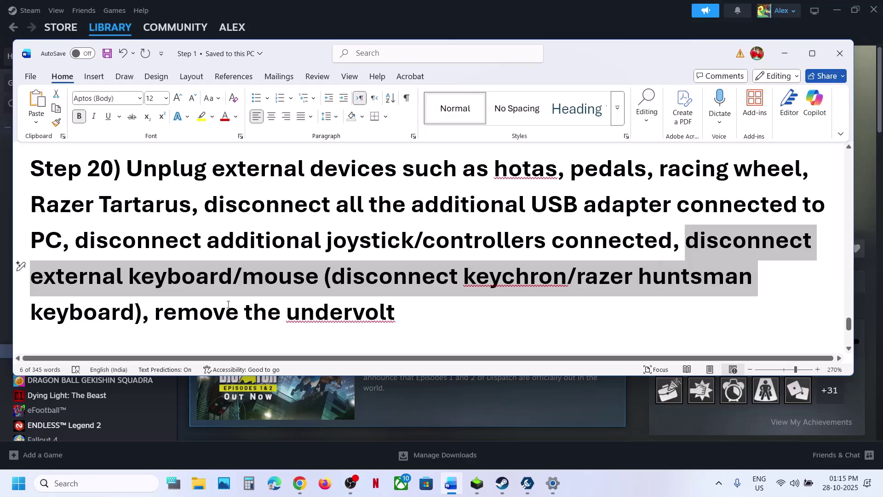
drag(161, 314, 339, 314)
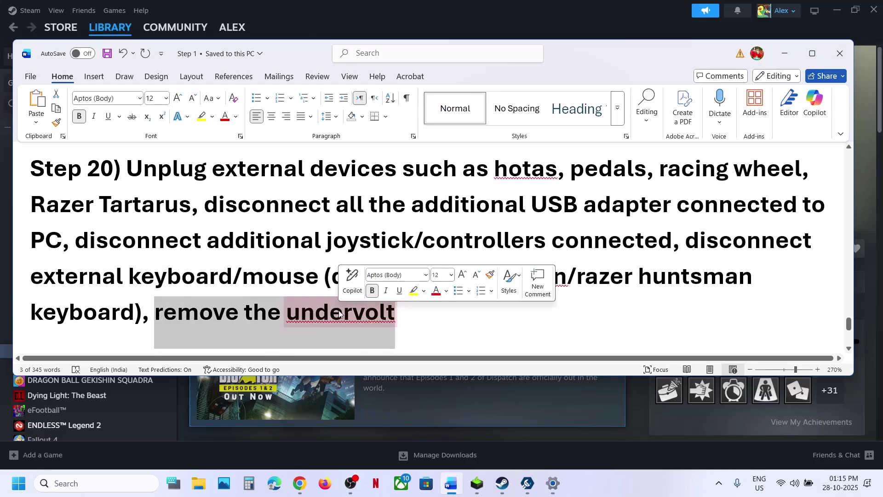
scroll(340, 314, down, 5)
drag(136, 198, 418, 270)
click(389, 29)
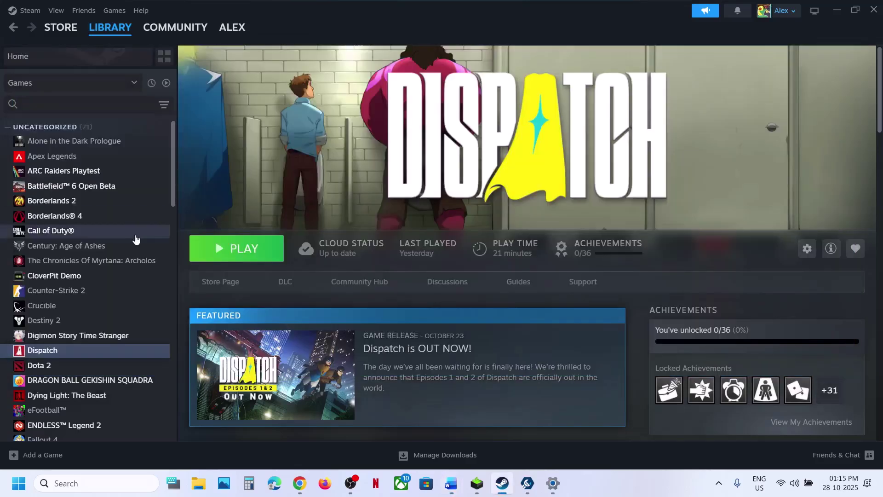
Step: Check Dispatch's Manage > Uninstall option, then highlight Word's Step 21 lines about reinstalling to C drive
right_click(83, 355)
mouse_move(109, 425)
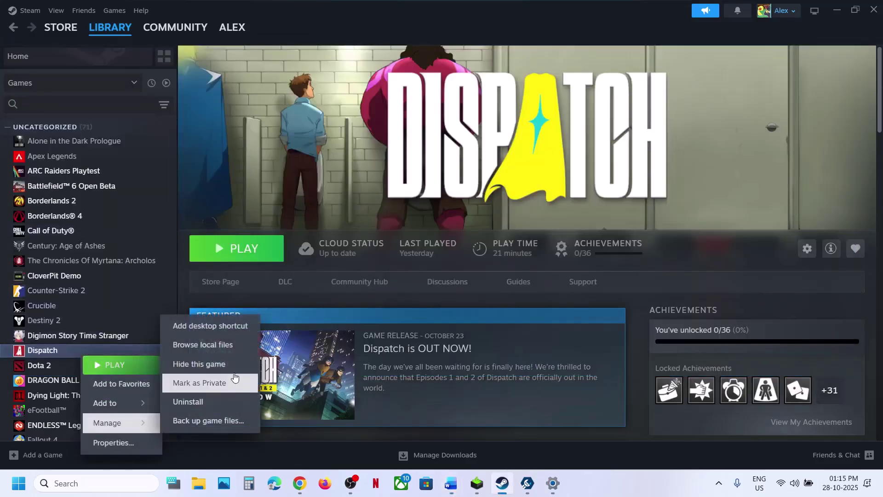
click(451, 483)
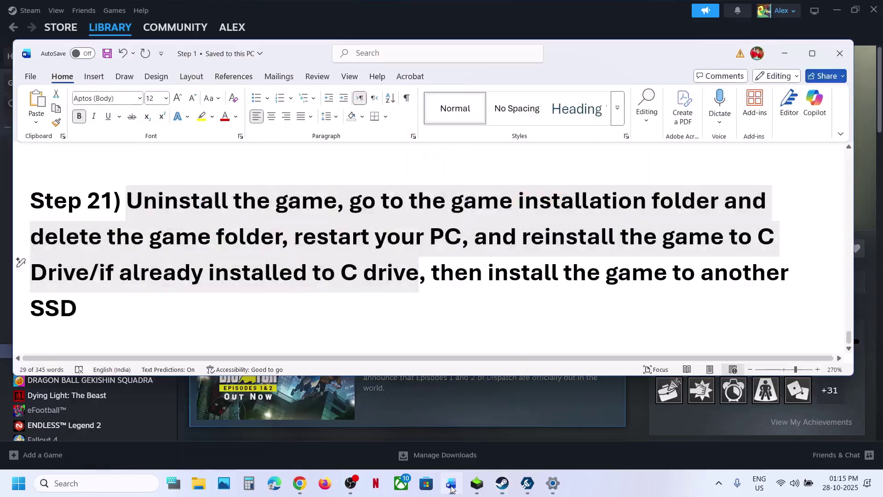
click(424, 261)
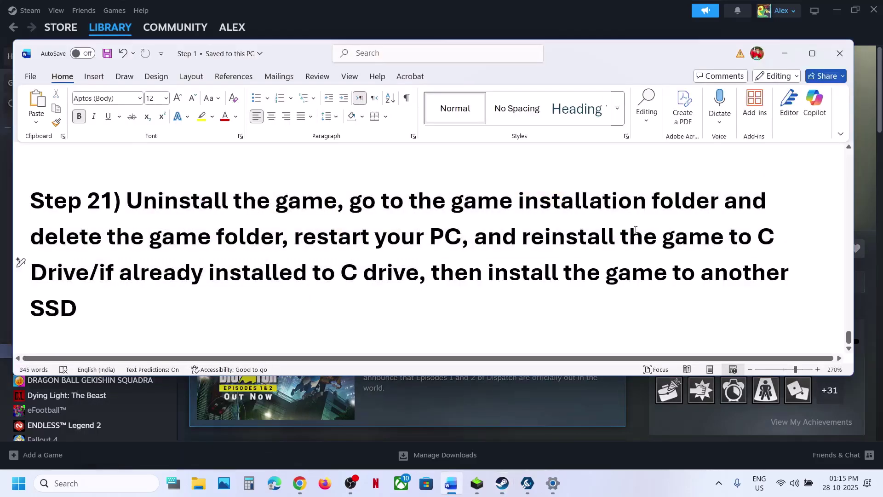
drag(537, 231, 88, 280)
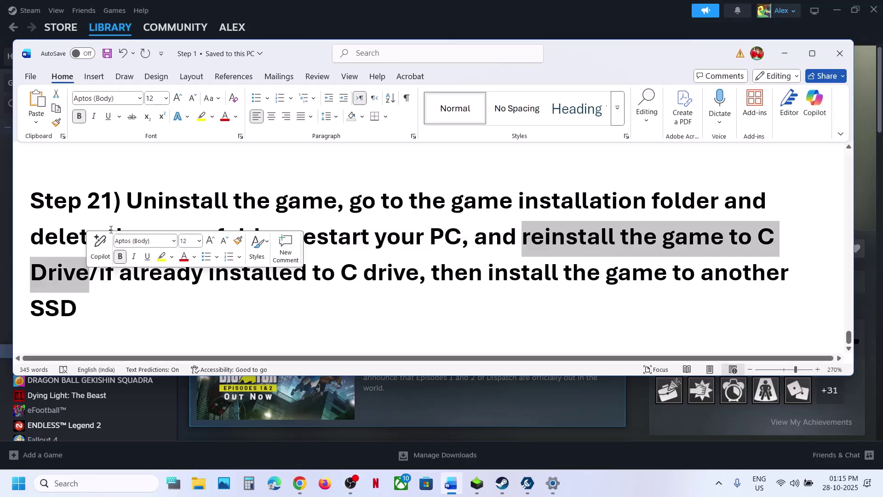
drag(100, 272, 581, 293)
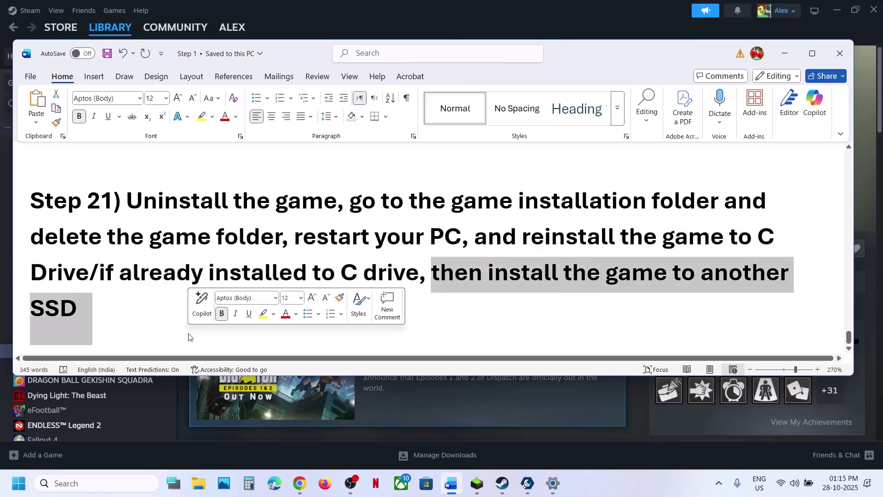